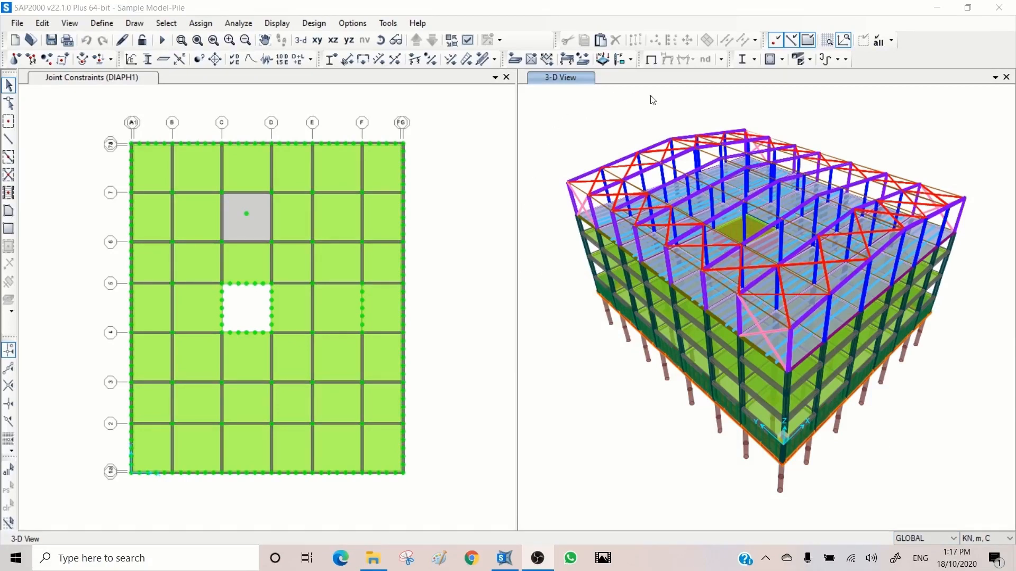
- Start a joint force assignment for the end-frame roof ridge joint, using the SDL load pattern and the Local coordinate system
click(675, 140)
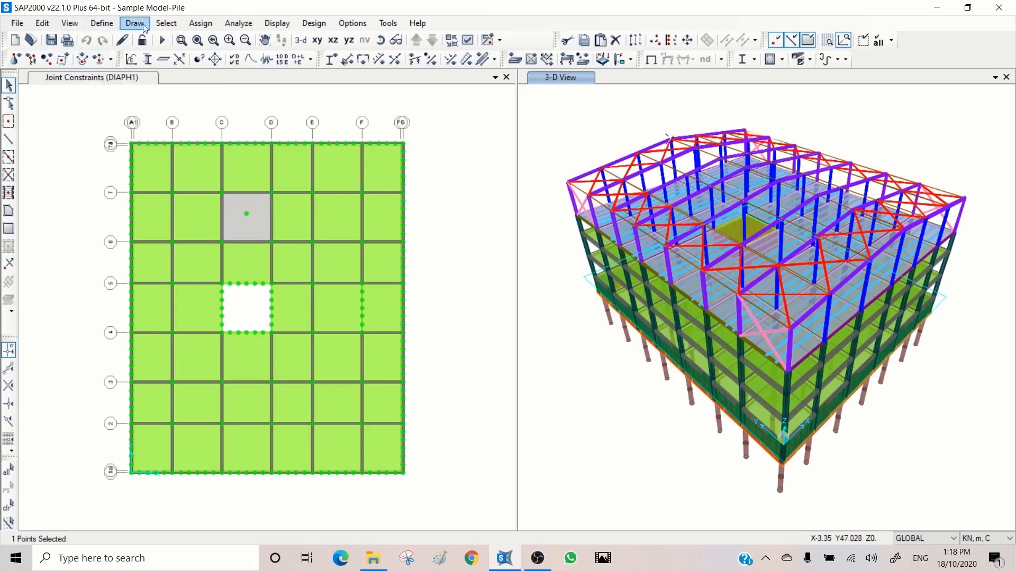
click(203, 29)
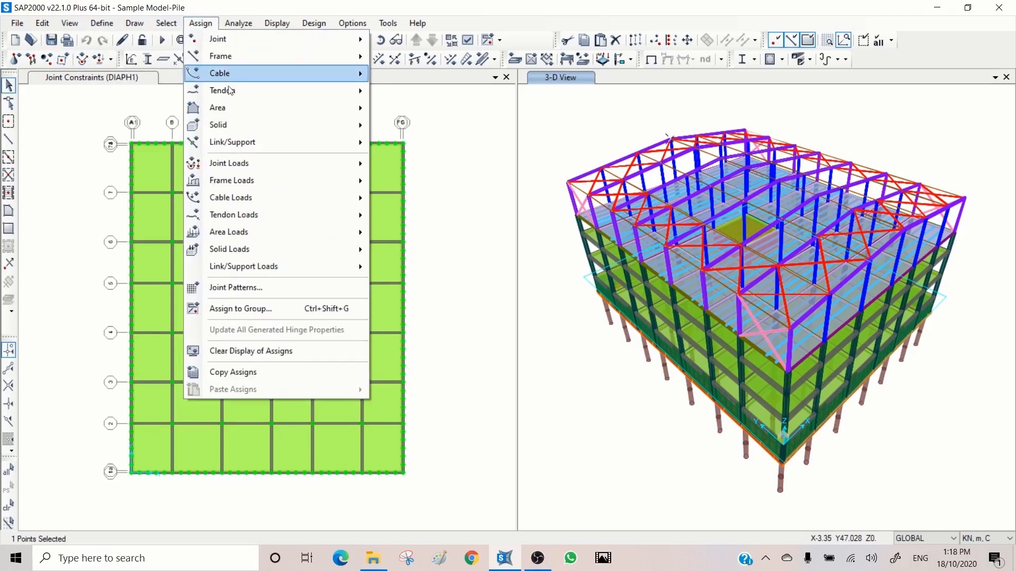
mouse_move(242, 165)
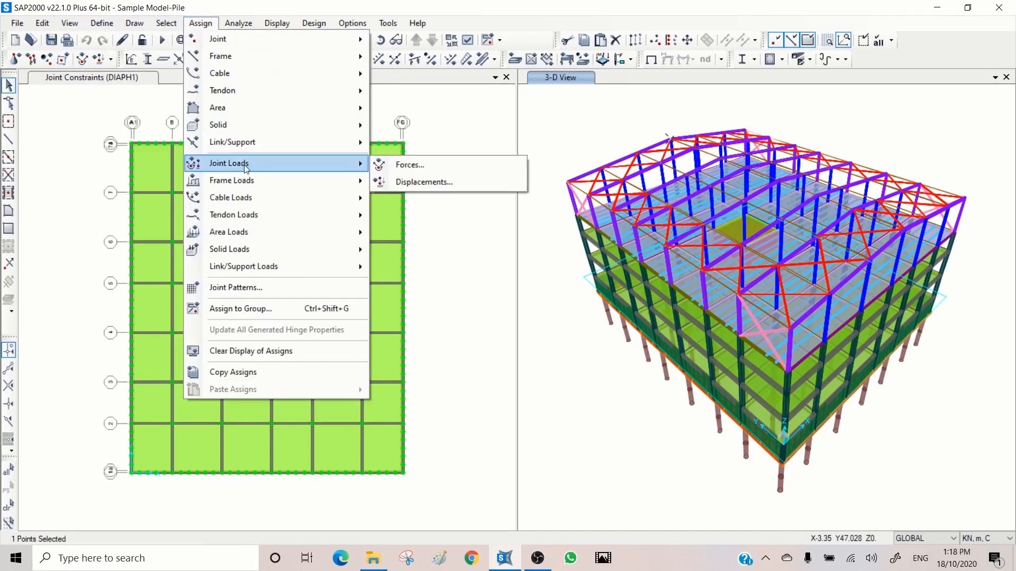
click(415, 168)
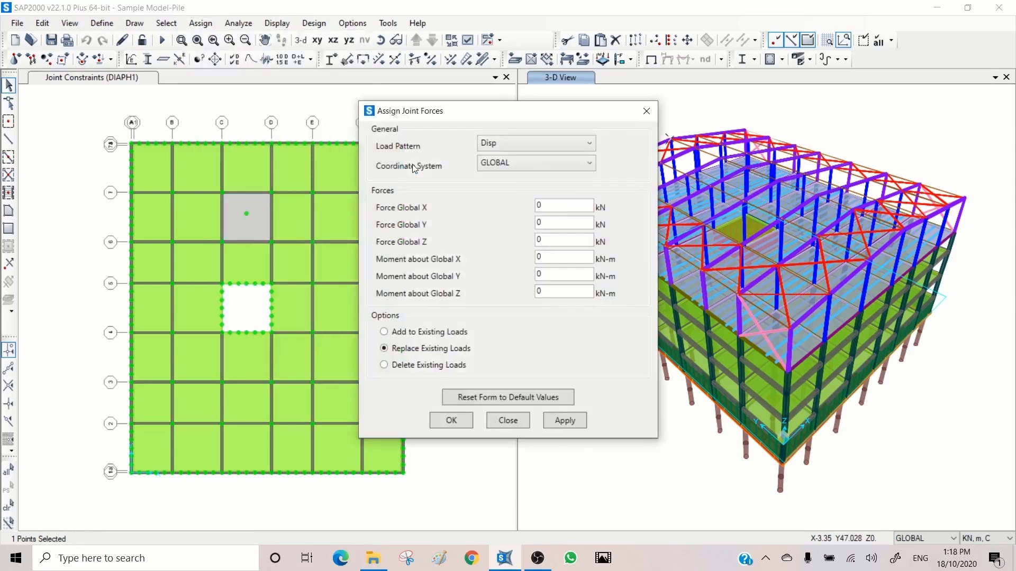
drag(508, 116, 271, 96)
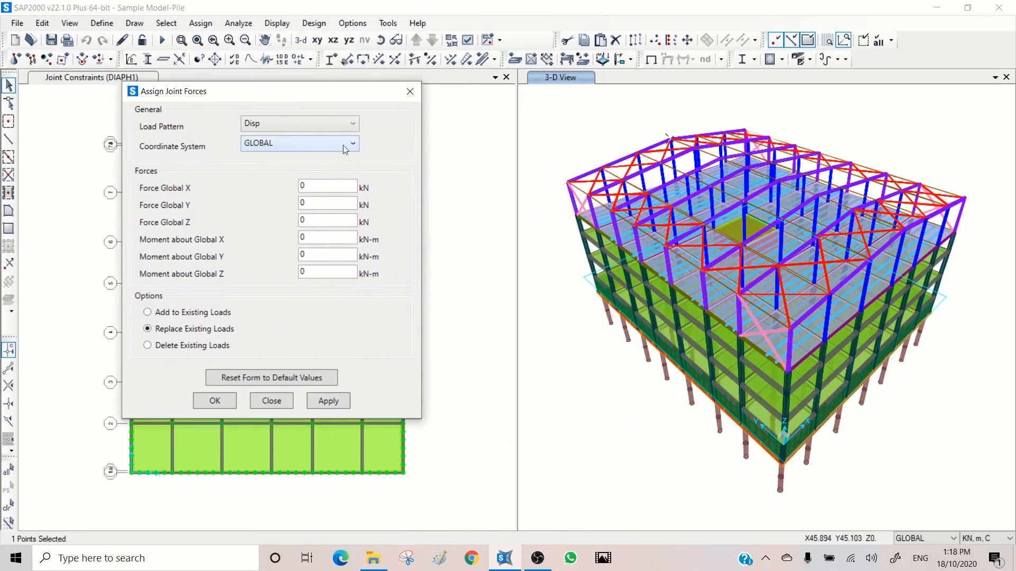
click(353, 123)
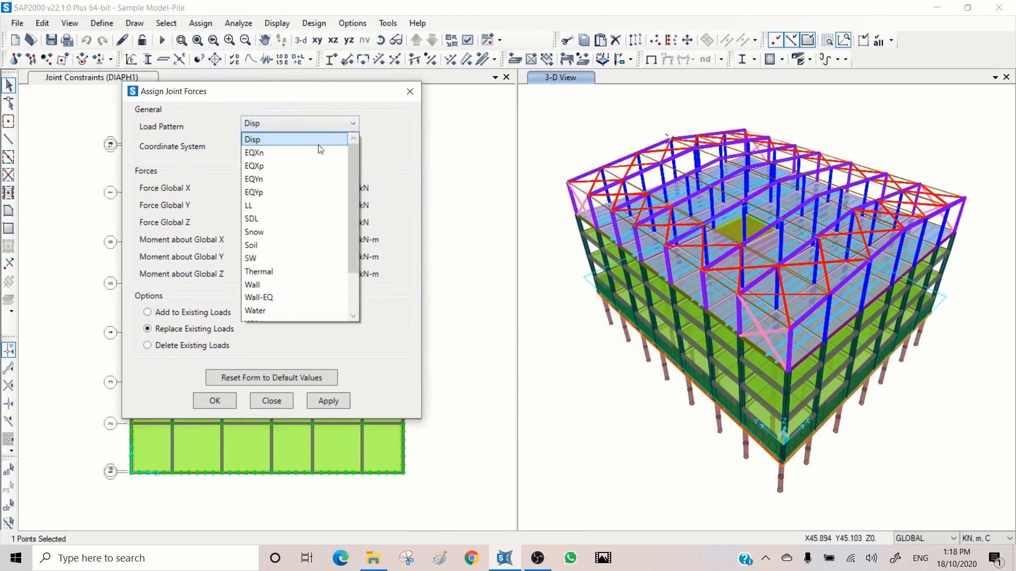
click(278, 219)
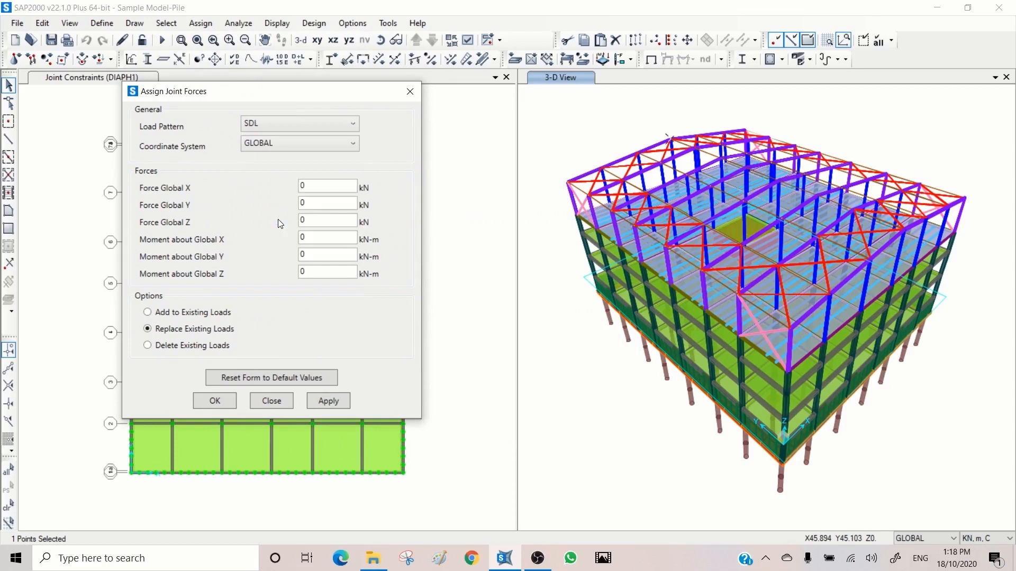
click(294, 144)
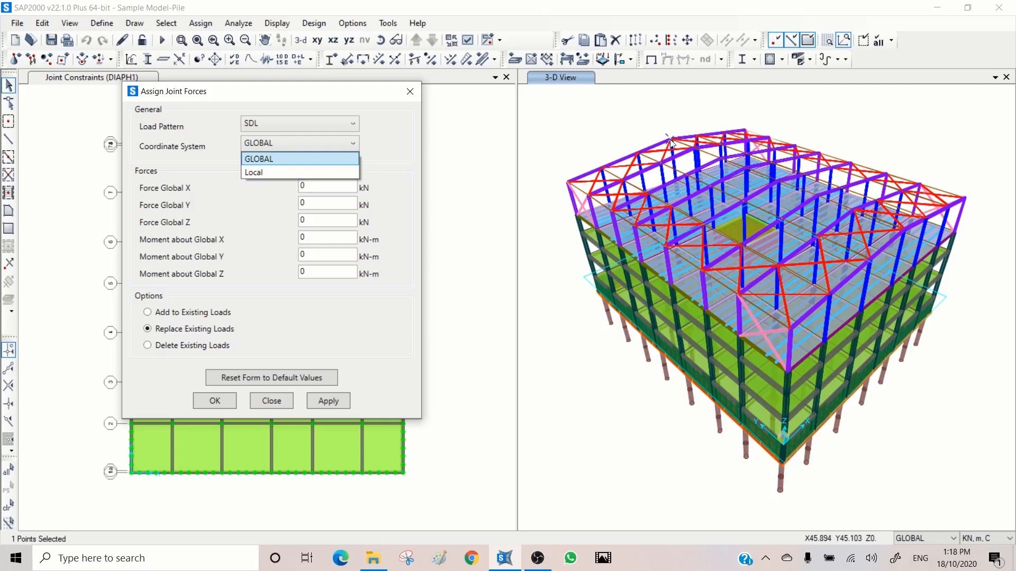
click(269, 172)
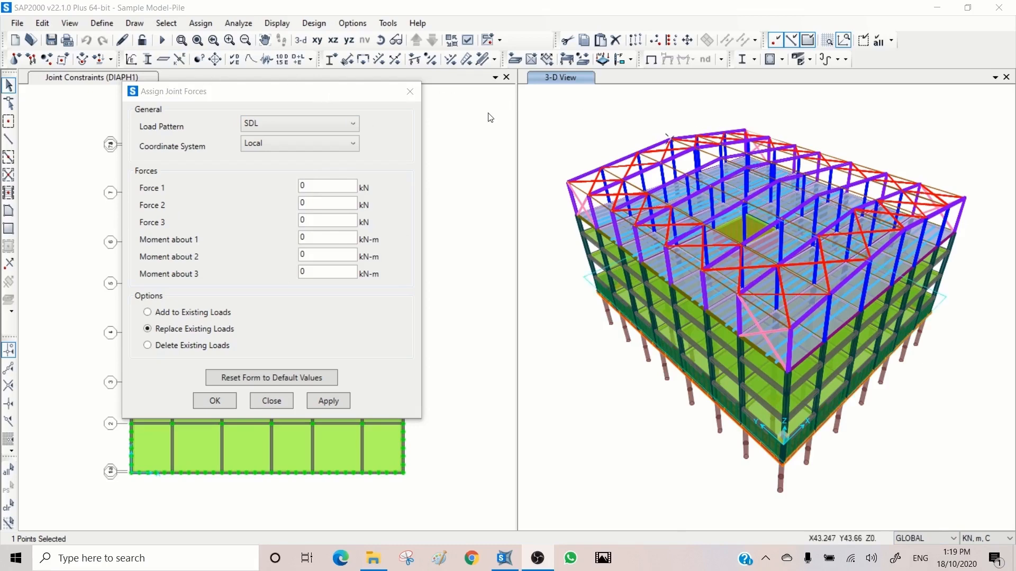
- Show the joint local axes in the 3-D view, examine them around the ridge joint and clear the selection
click(467, 59)
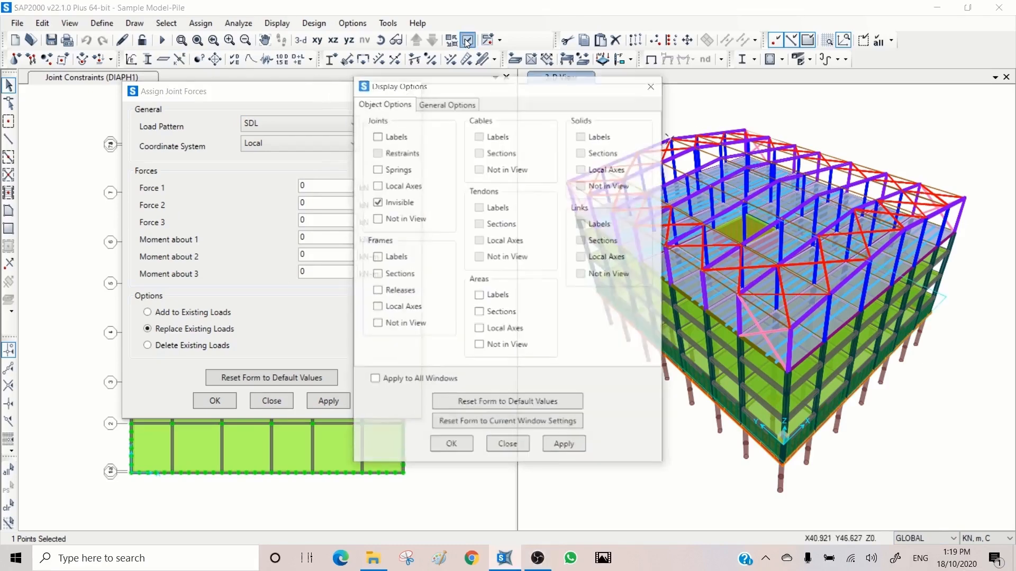
click(401, 185)
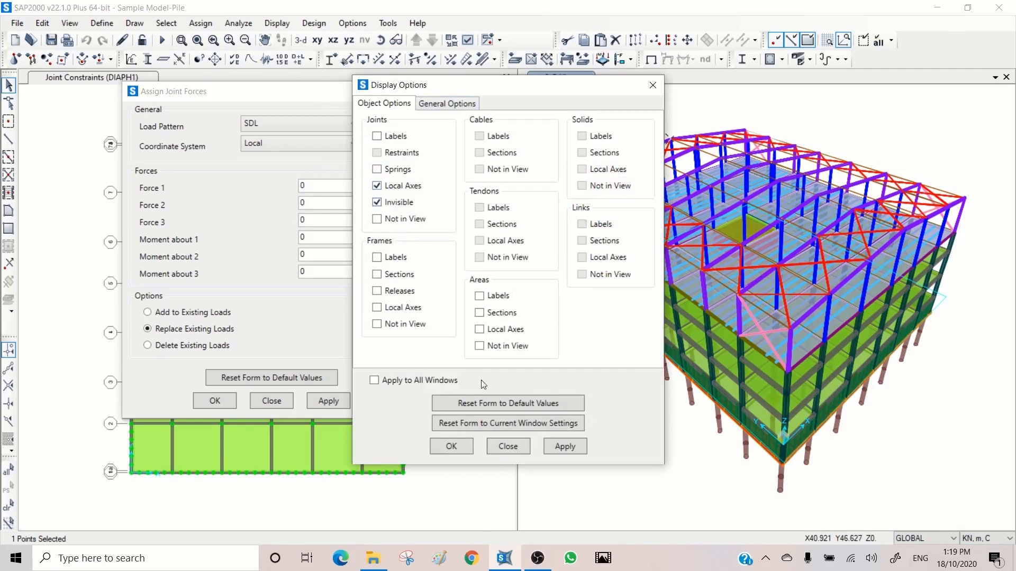
click(563, 445)
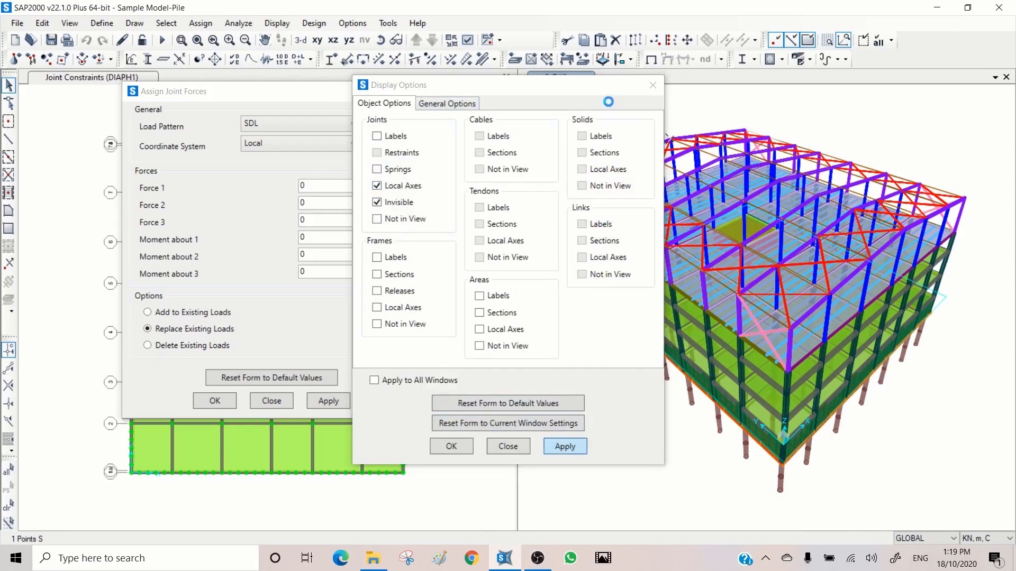
drag(604, 82, 419, 82)
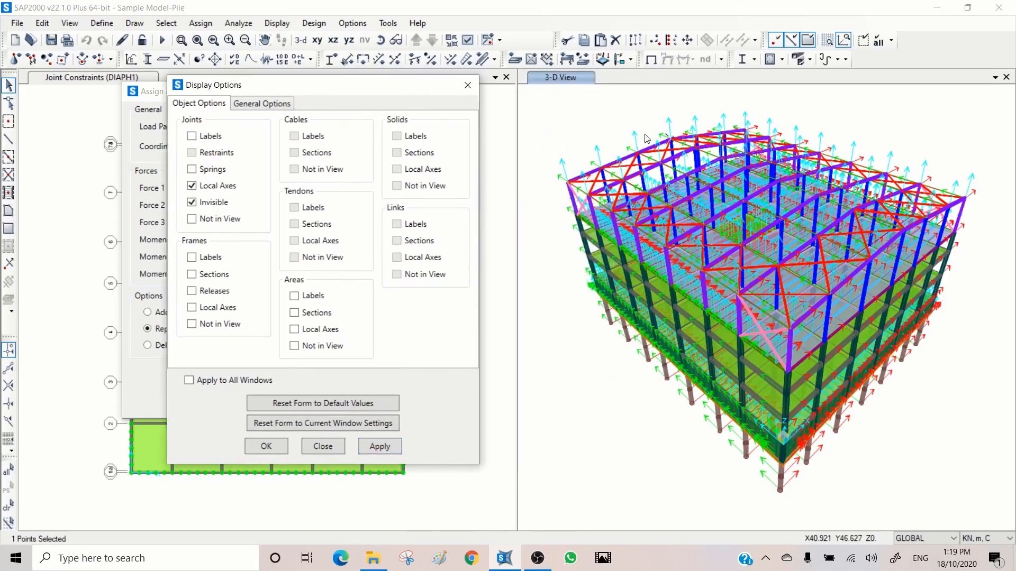
click(182, 41)
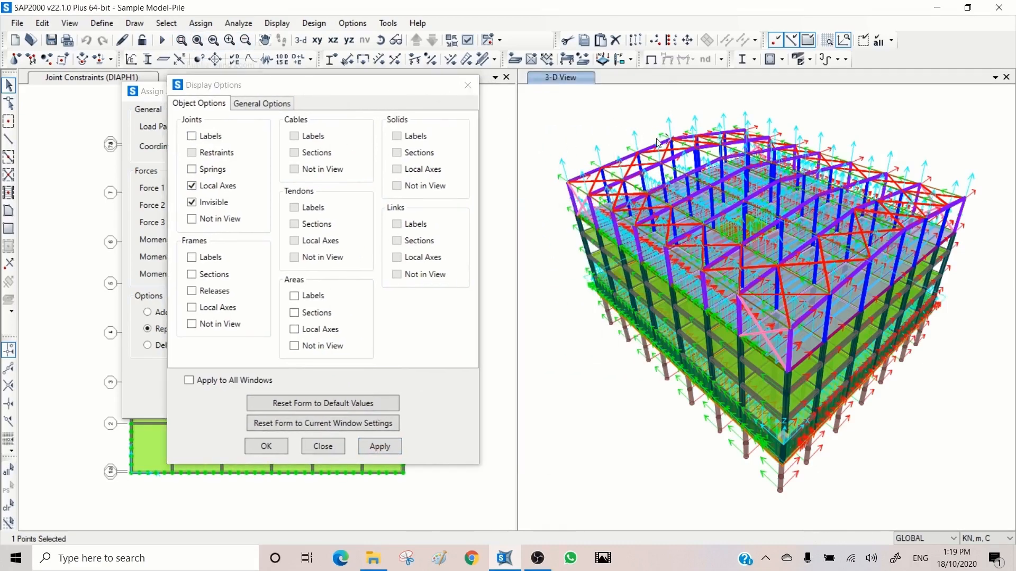
drag(692, 119, 635, 160)
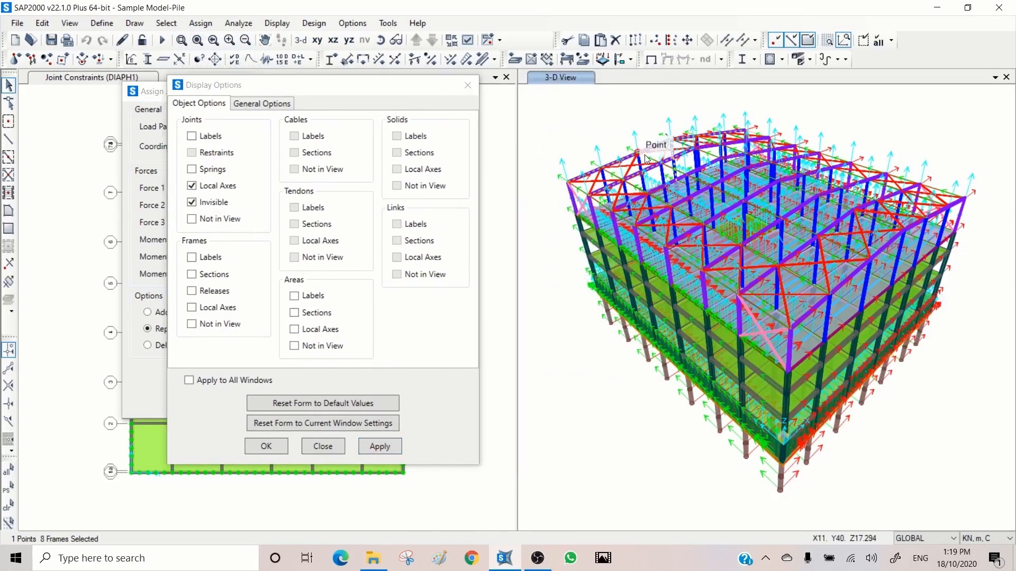
click(181, 40)
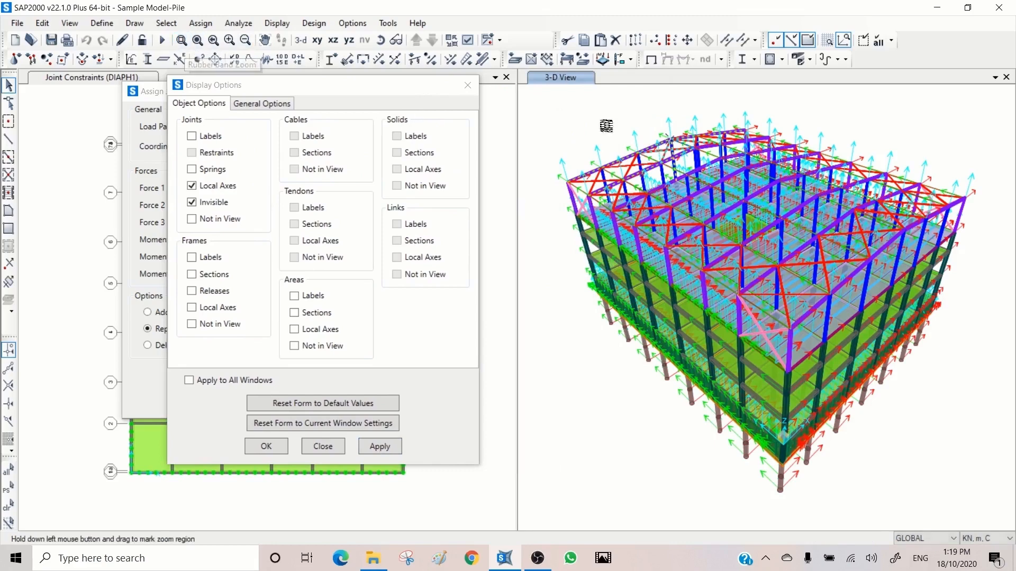
drag(692, 114, 636, 171)
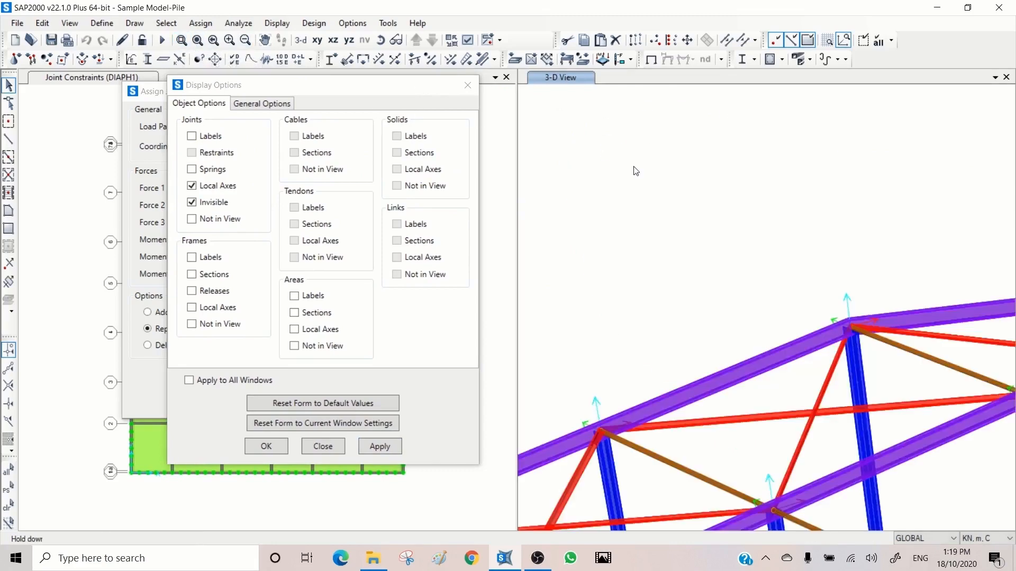
key(ctrl+q)
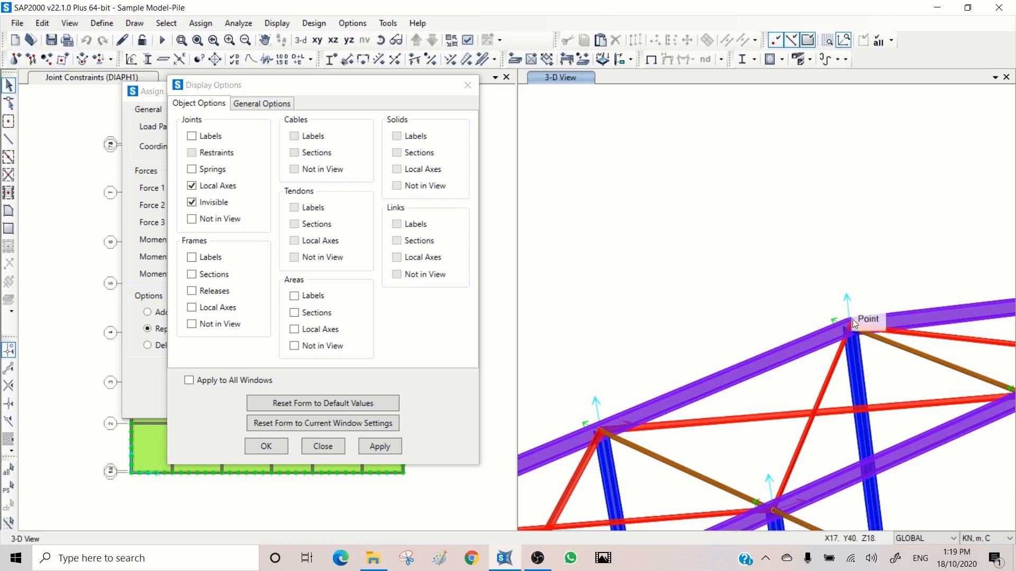
click(468, 86)
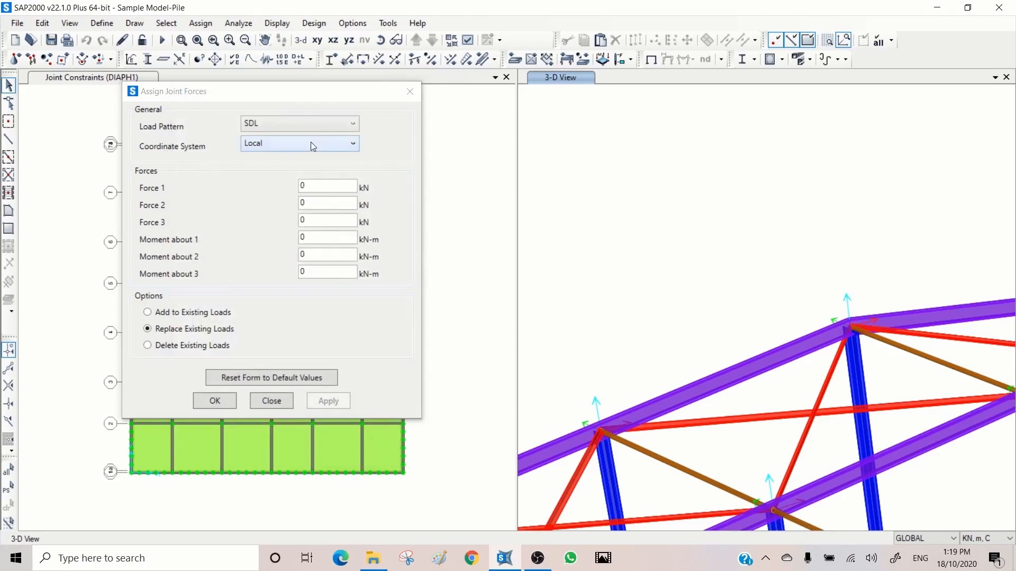
- Assign the ridge joint GLOBAL forces of 10 kN in X, 5 kN in Y, 20 kN in Z and a 10 kN-m moment about X
click(294, 146)
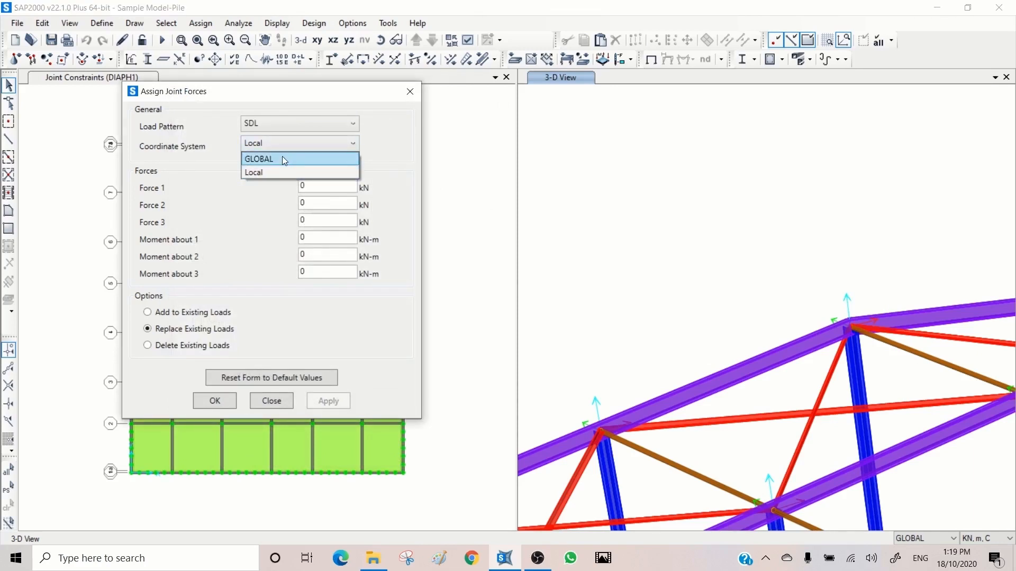
click(283, 160)
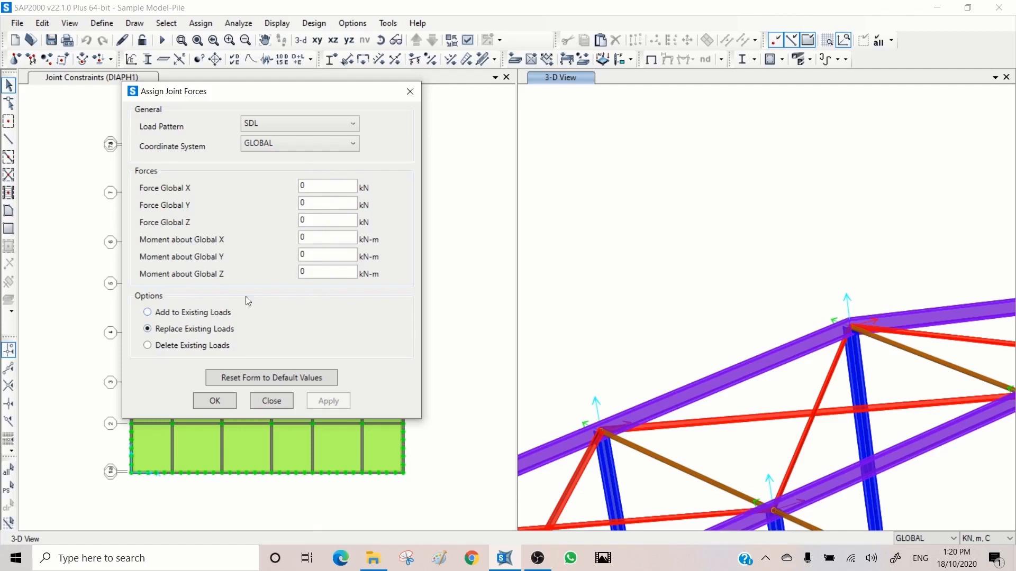
click(851, 325)
click(301, 185)
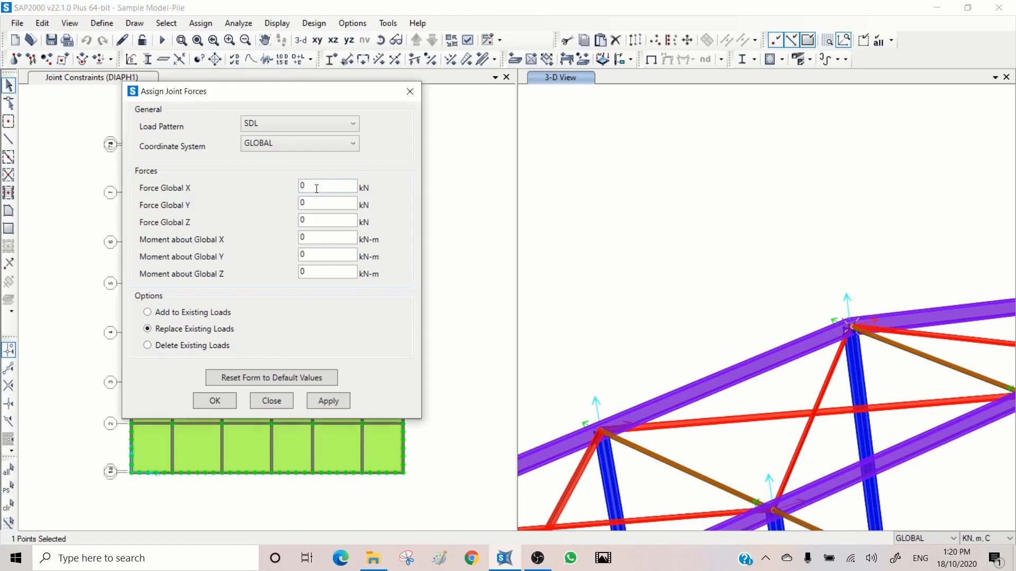
text(10)
key(Tab)
text(5)
key(Tab)
text(20)
key(Tab)
text(10)
click(325, 402)
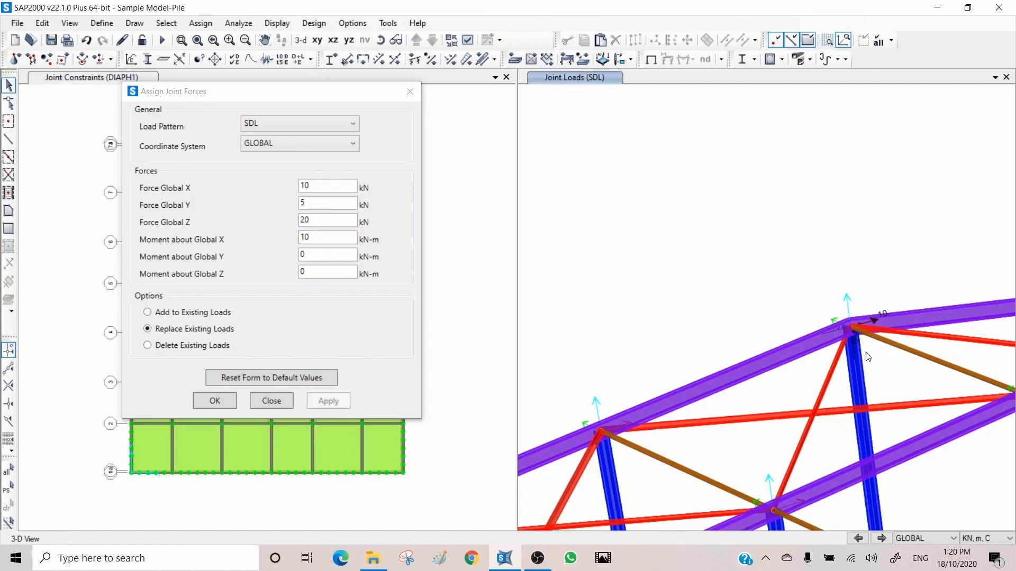
- Set the view type of the joint loads view to Standard
click(469, 40)
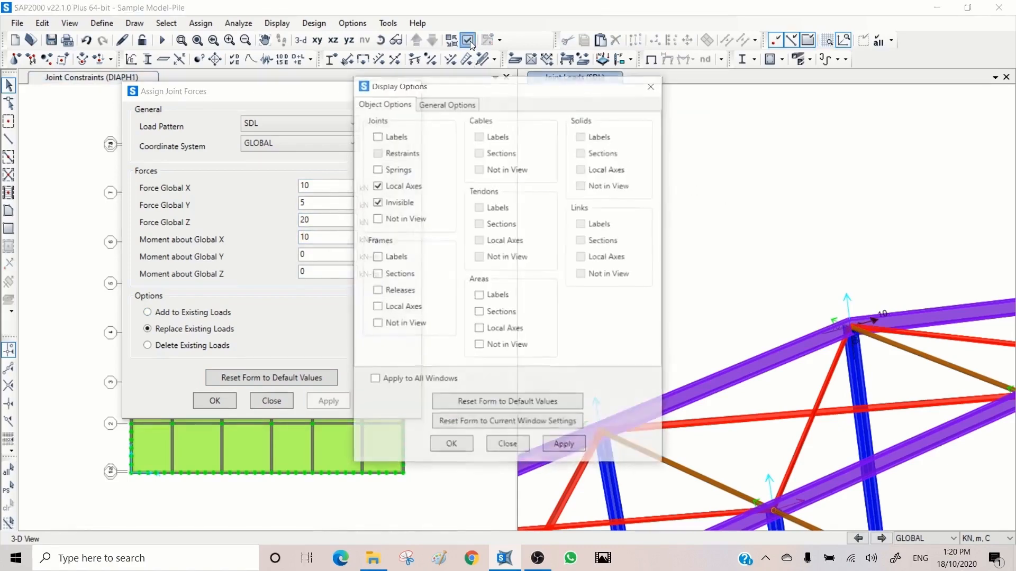
click(459, 103)
click(566, 154)
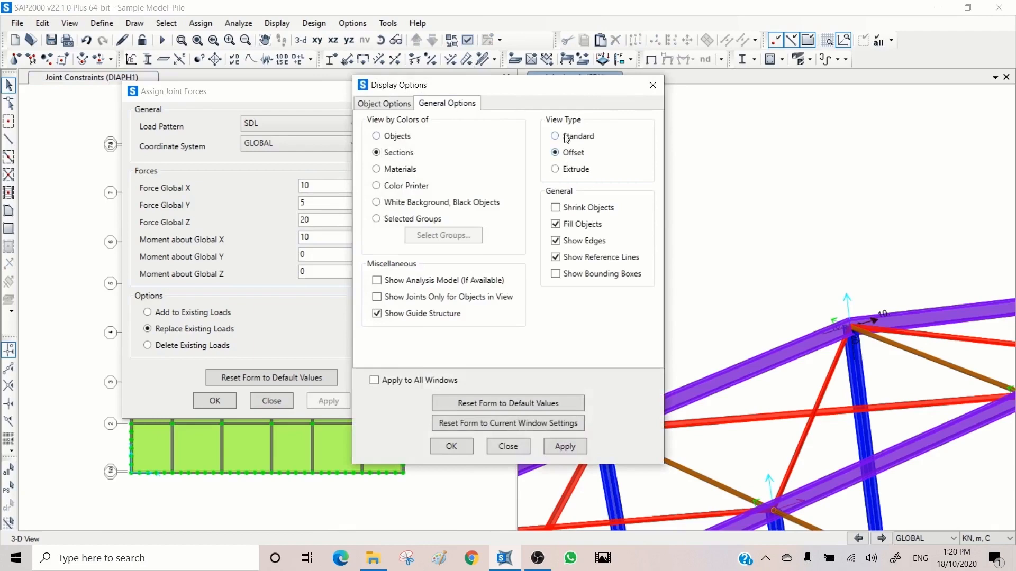
click(566, 138)
click(561, 443)
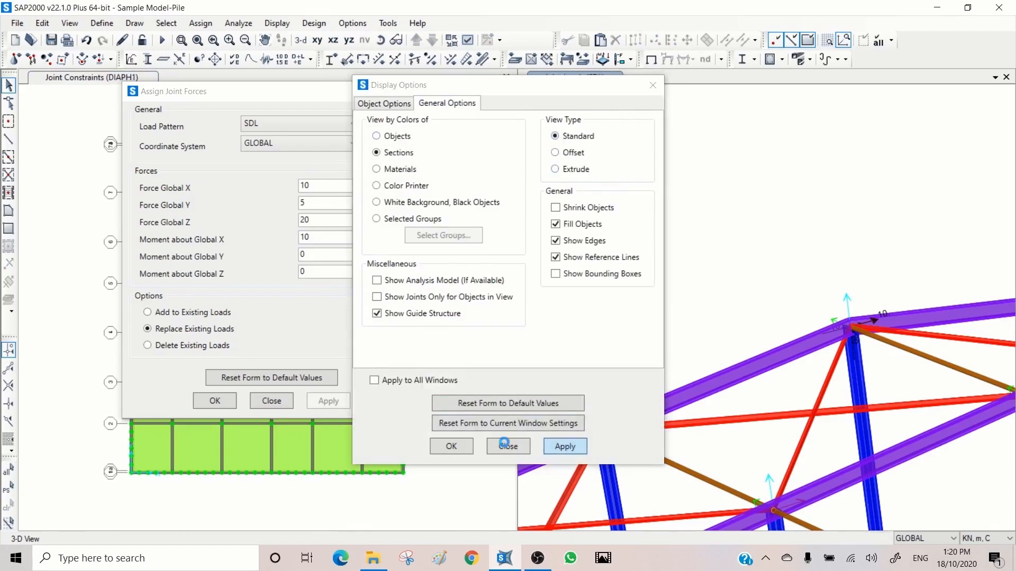
click(508, 446)
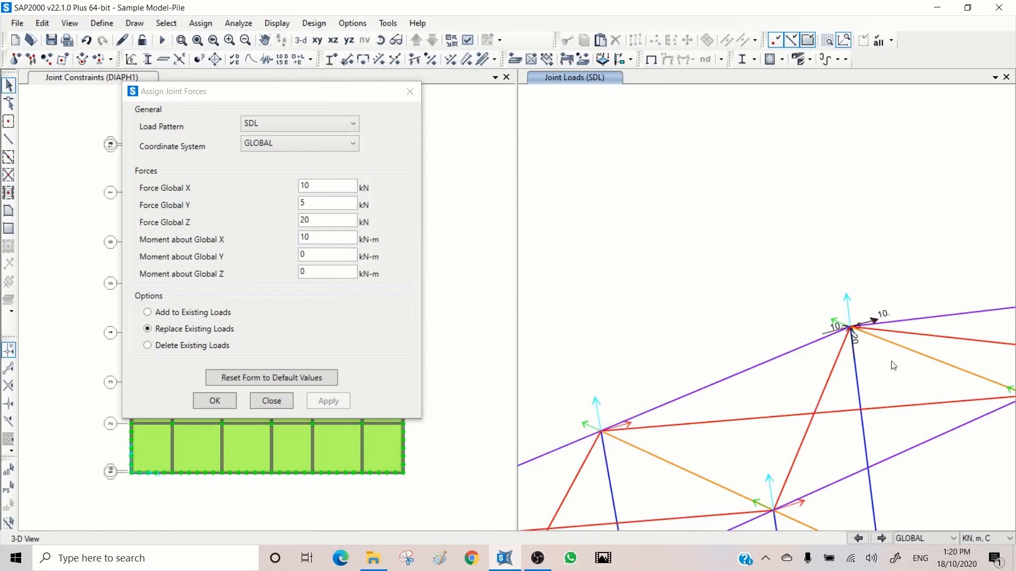
- Inspect the loads assigned to the ridge joint in its point information
click(182, 40)
drag(912, 272, 811, 368)
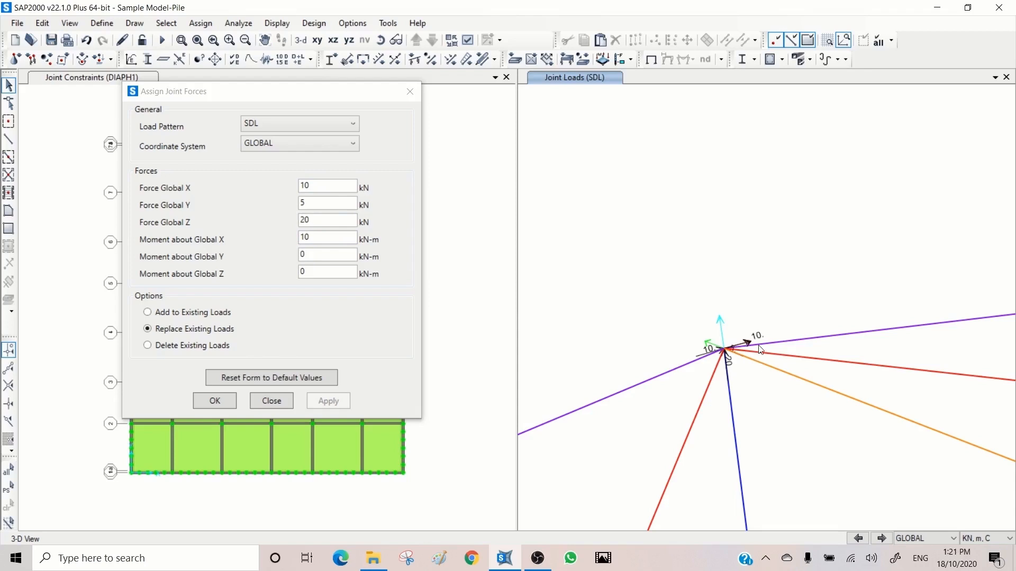
right_click(725, 355)
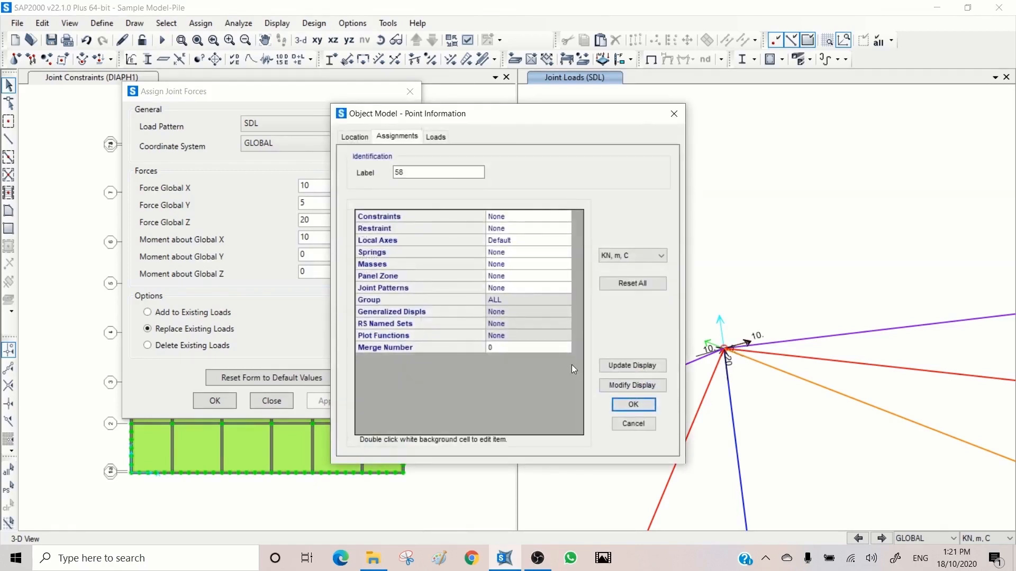
click(437, 137)
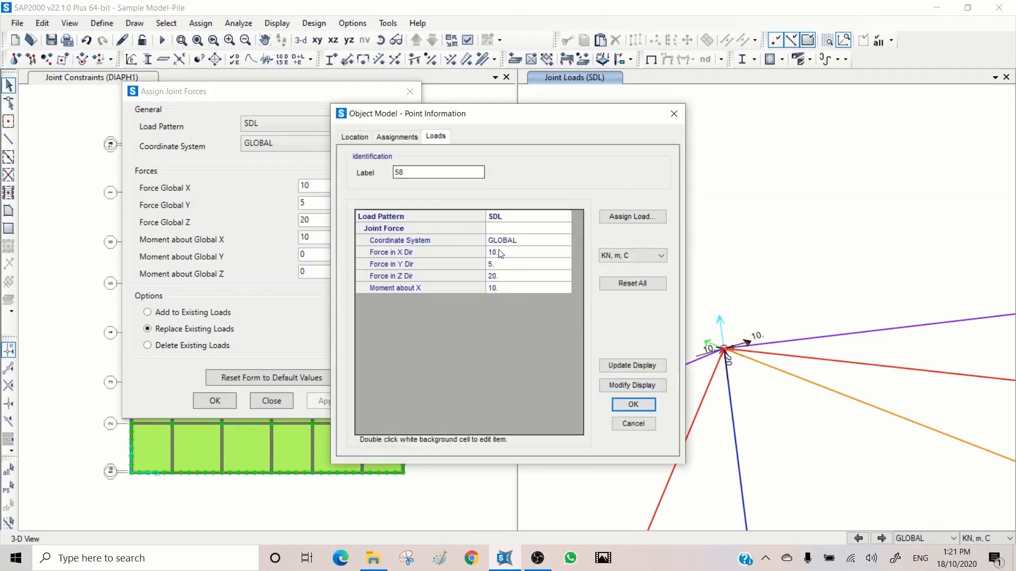
click(634, 424)
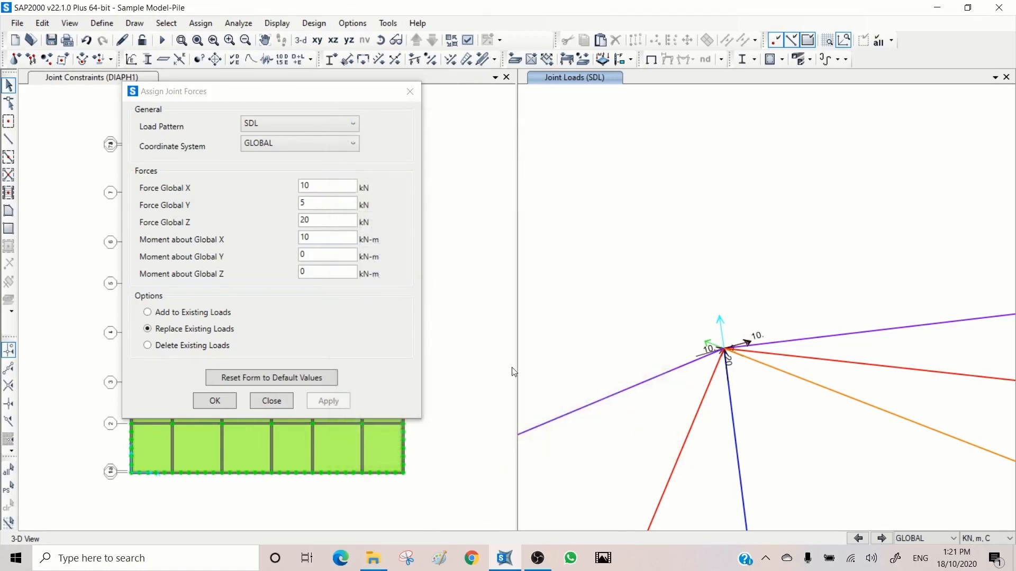
- Set Force Global X to 0 kN and reapply the joint forces to the ridge joint, replacing the existing loads
click(327, 239)
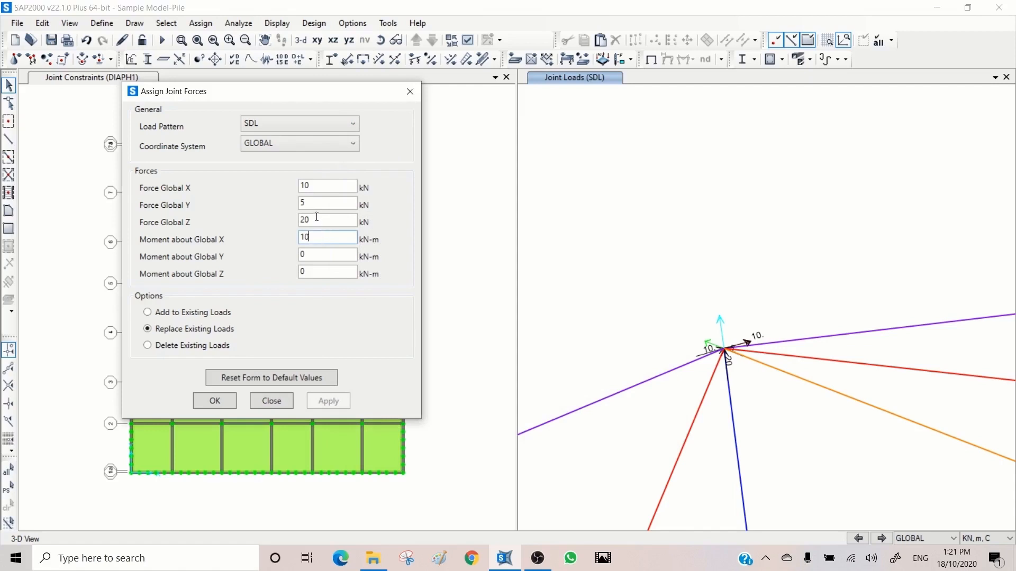
double_click(320, 185)
text(0)
click(720, 363)
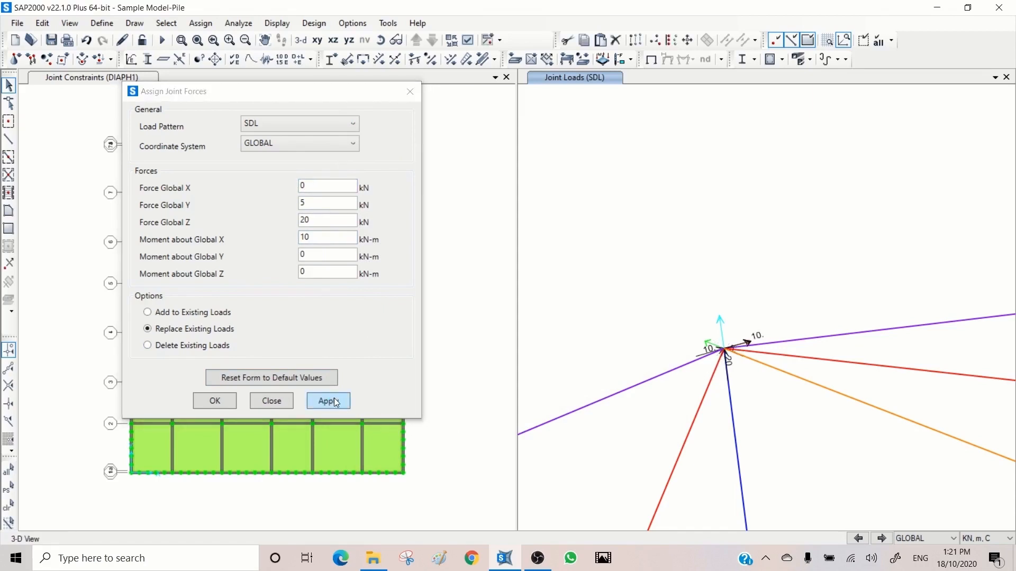
click(335, 400)
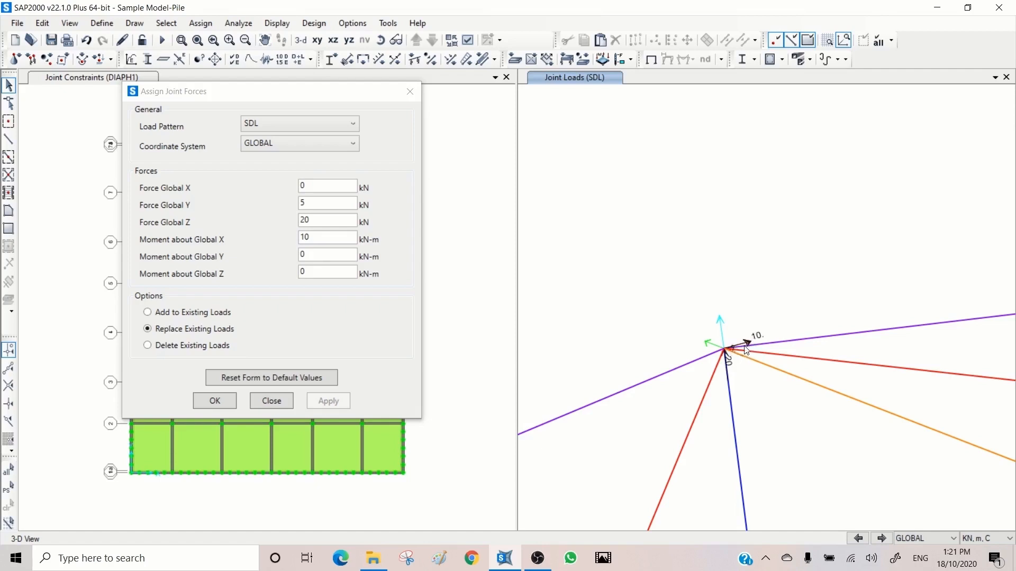
- Set Moment about Global X to -10 kN-m and apply it to the ridge joint, replacing the existing loads
click(286, 240)
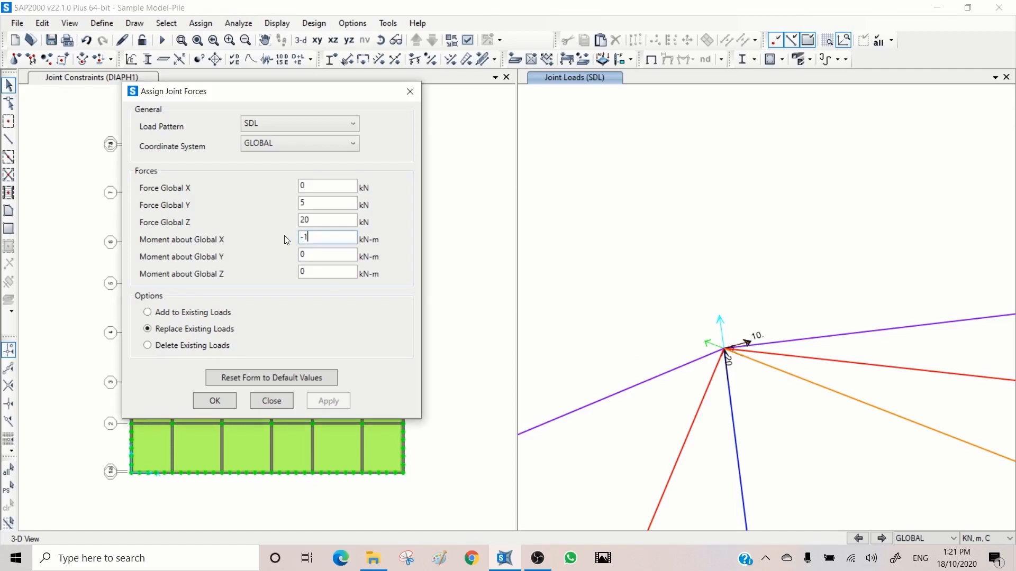
click(725, 349)
click(329, 401)
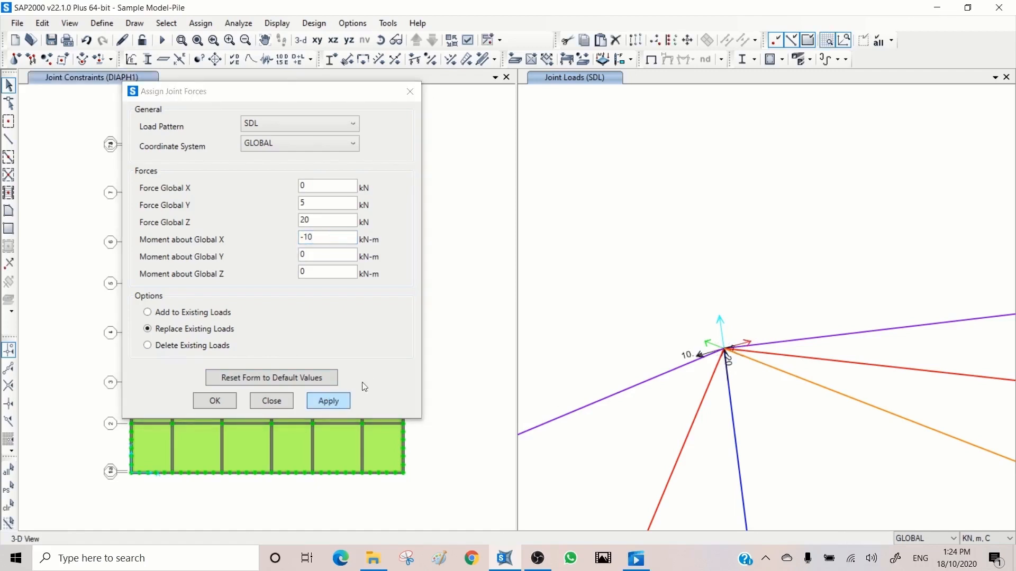
- Set Force Global Z to -20 kN and reapply the joint forces to the ridge joint, replacing the existing loads
click(730, 350)
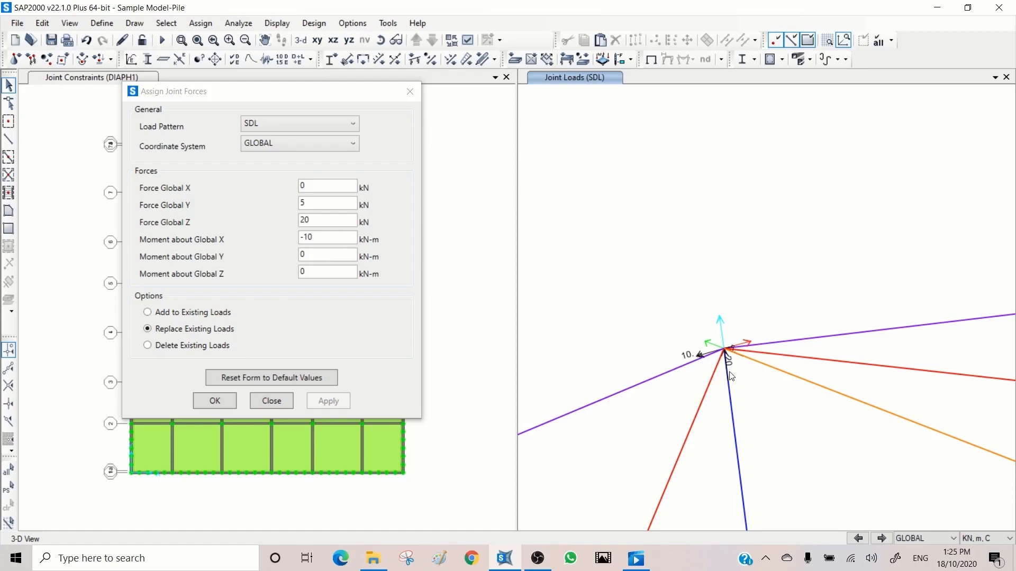
double_click(315, 221)
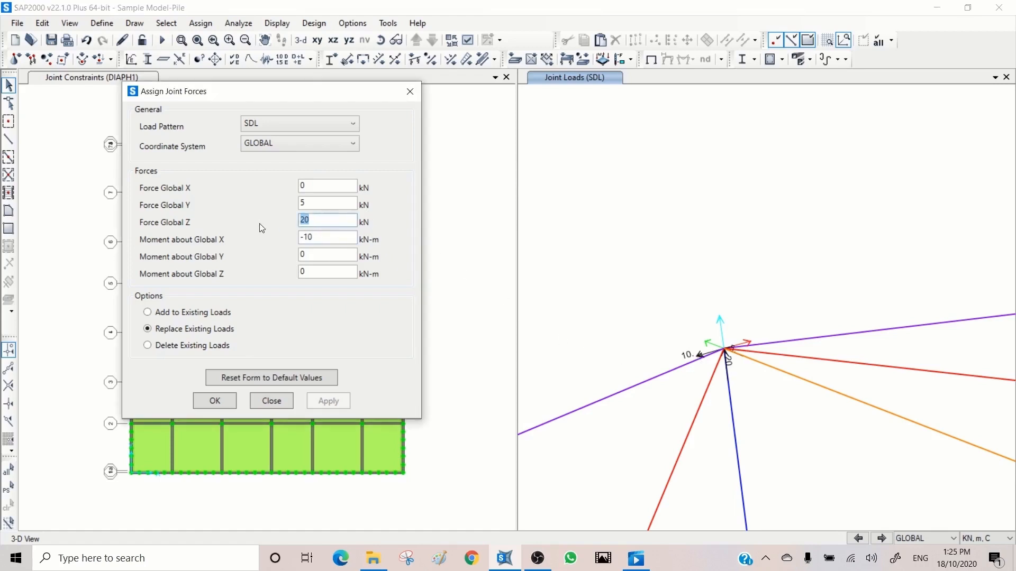
text(-20)
click(725, 351)
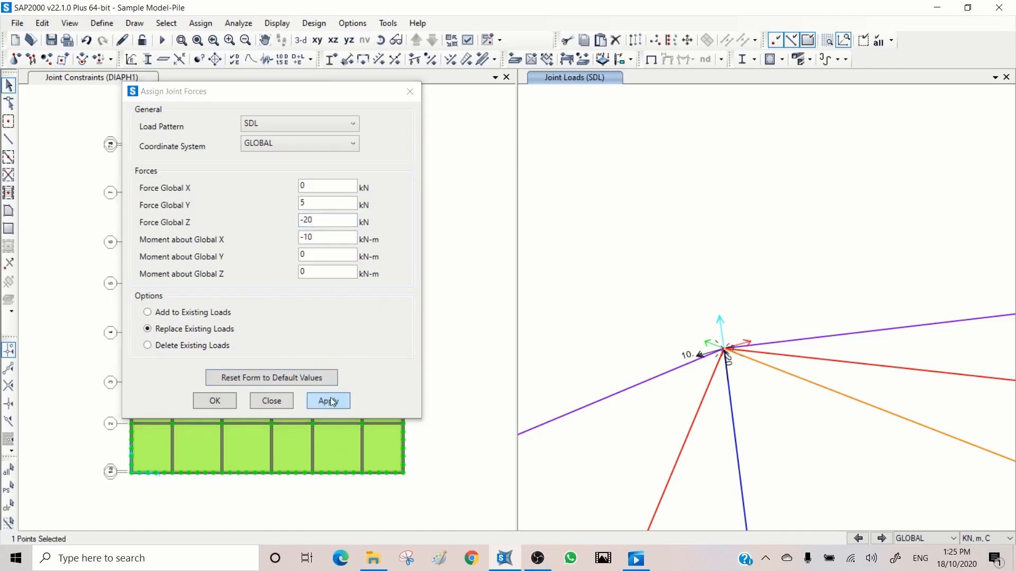
click(331, 401)
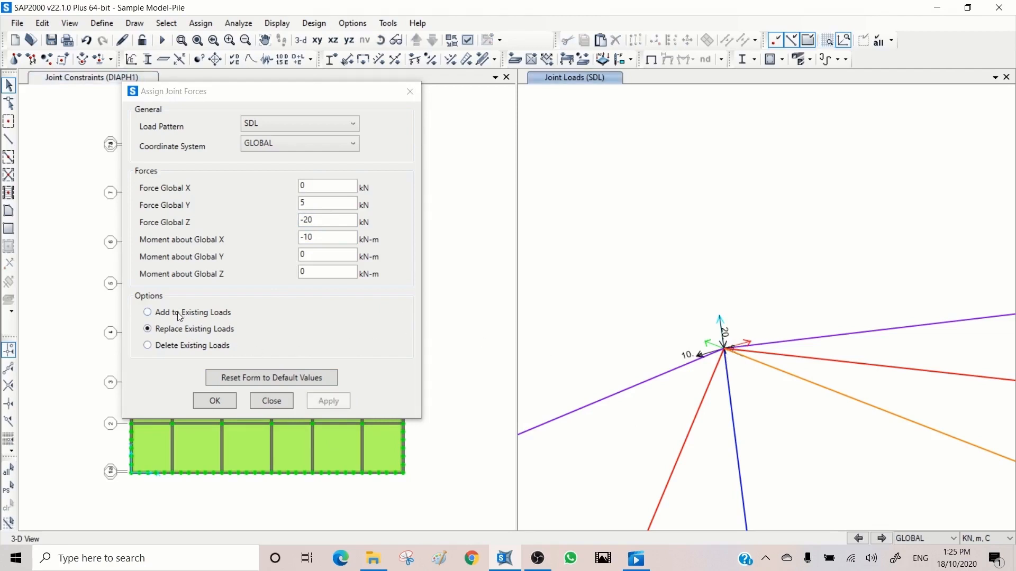
- Zero the other joint load values and add a 30 kN-m moment about Global Y to the ridge joint's existing loads
double_click(324, 238)
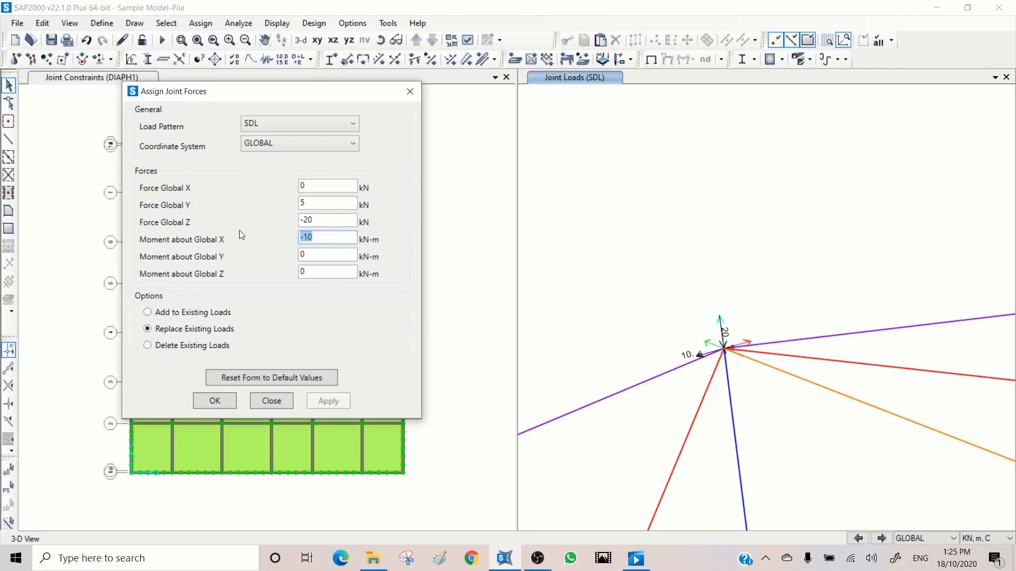
text(0)
double_click(339, 220)
text(0)
double_click(311, 204)
text(0)
click(190, 313)
click(314, 253)
drag(315, 253, 241, 256)
text(30)
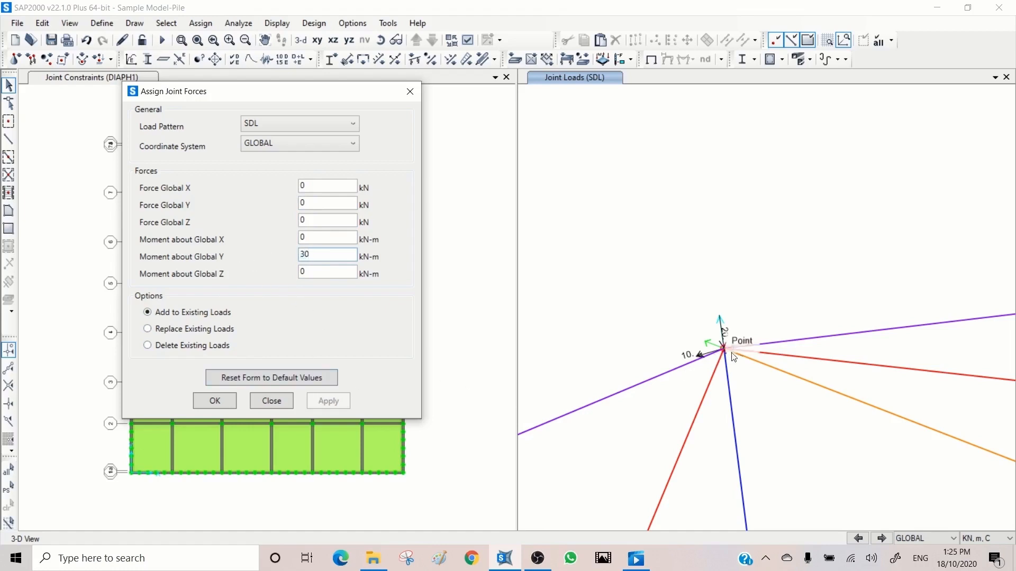
click(722, 365)
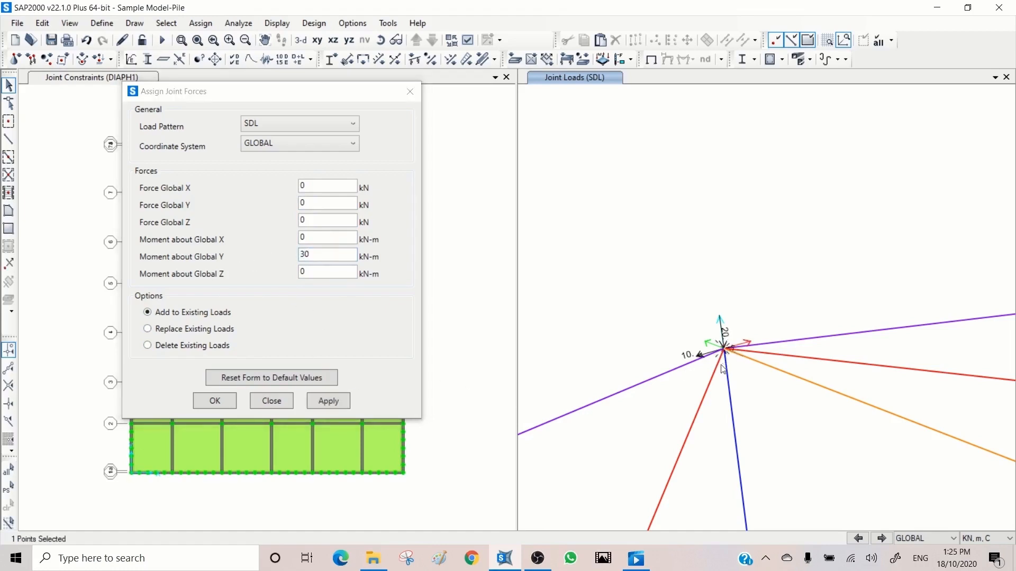
click(332, 401)
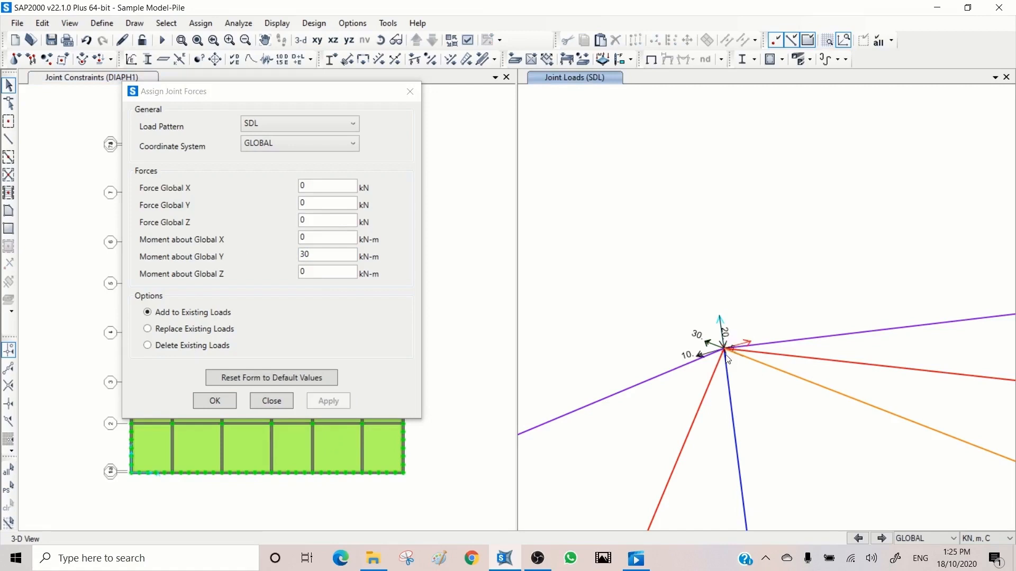
- Inspect the ridge joint's assigned loads in its point information and close it without changes
right_click(726, 356)
click(433, 139)
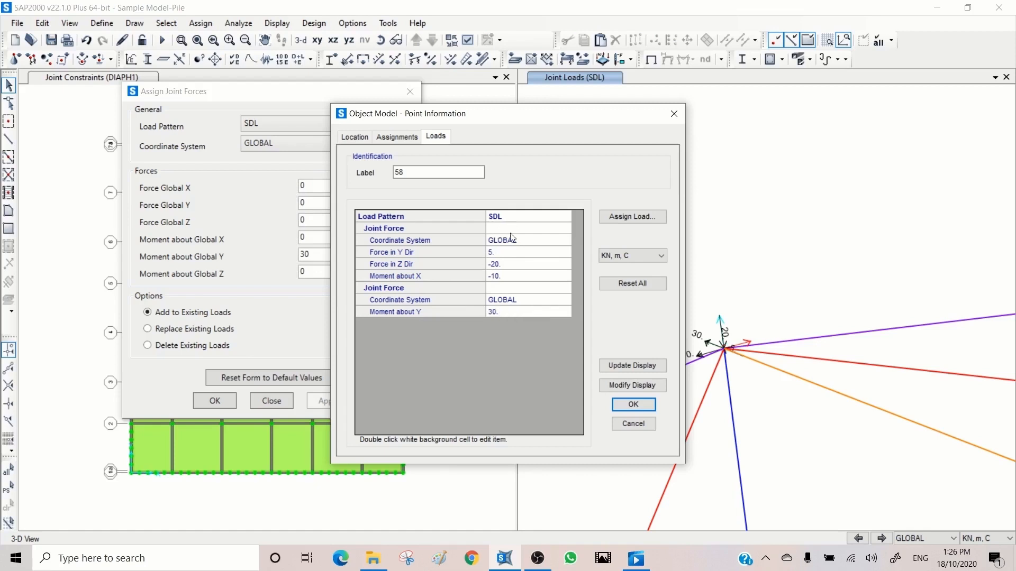
click(636, 424)
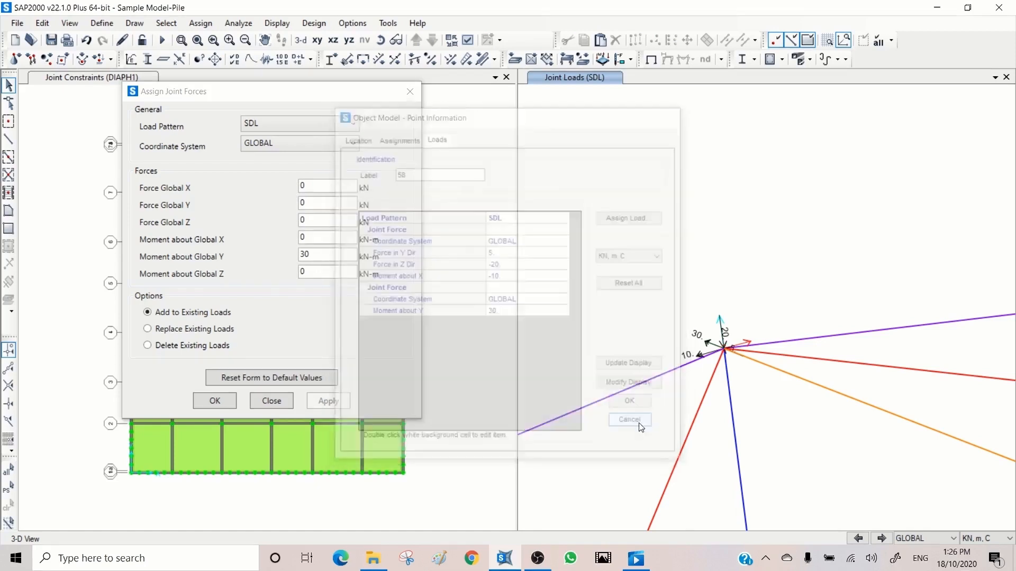
- Zero the moment about Global Y and add a 30 kN Global Z force to the ridge joint's existing loads
click(305, 222)
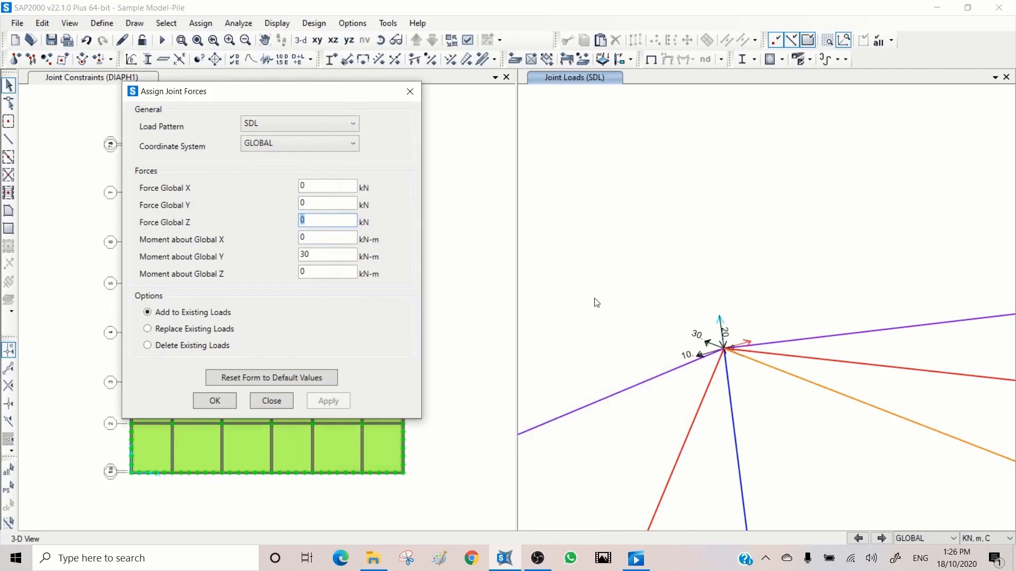
text(30)
double_click(313, 254)
text(0)
click(726, 353)
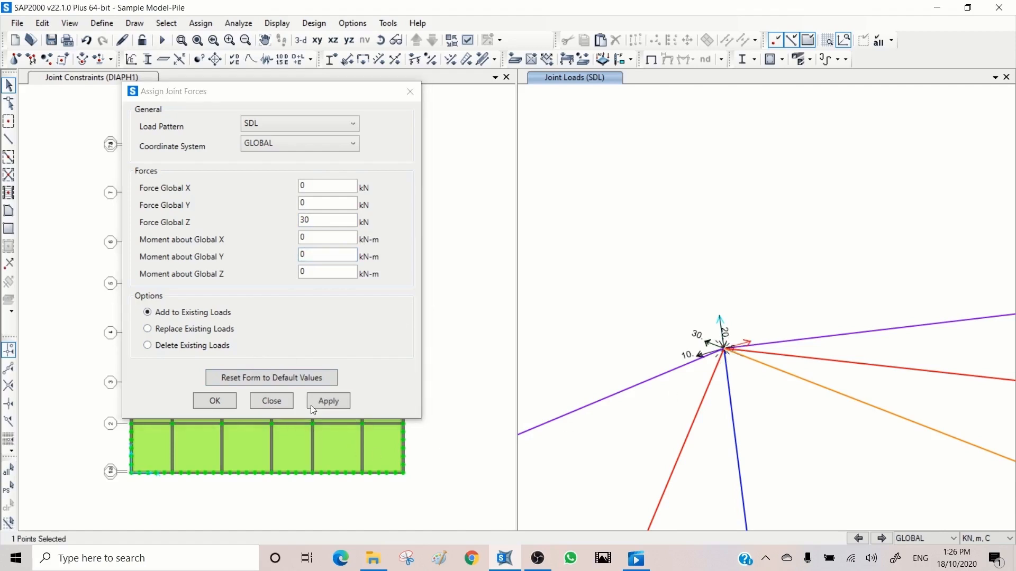
click(328, 401)
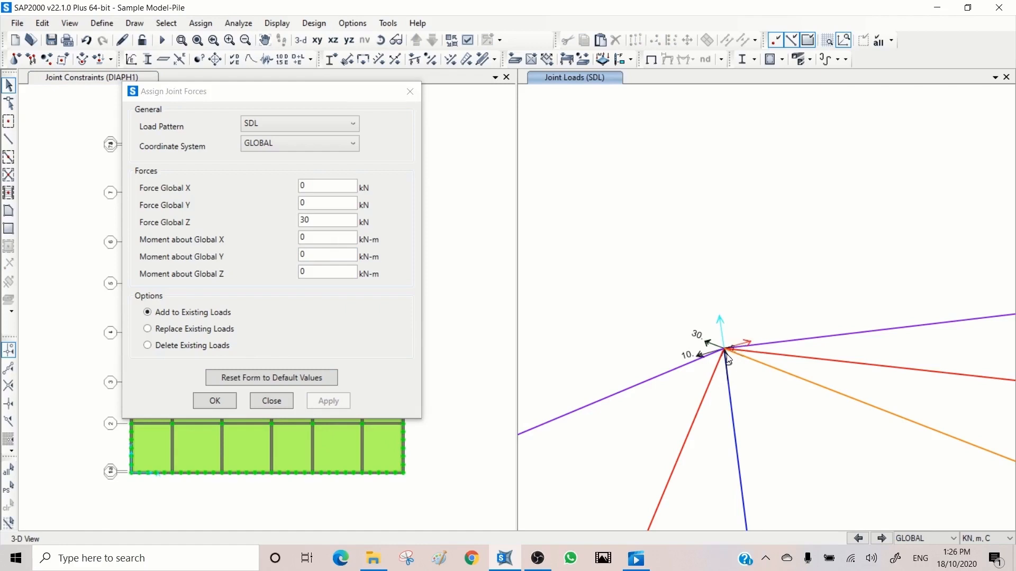
- Check how the added Z force is listed among the ridge joint's loads in its point information
right_click(726, 354)
click(435, 137)
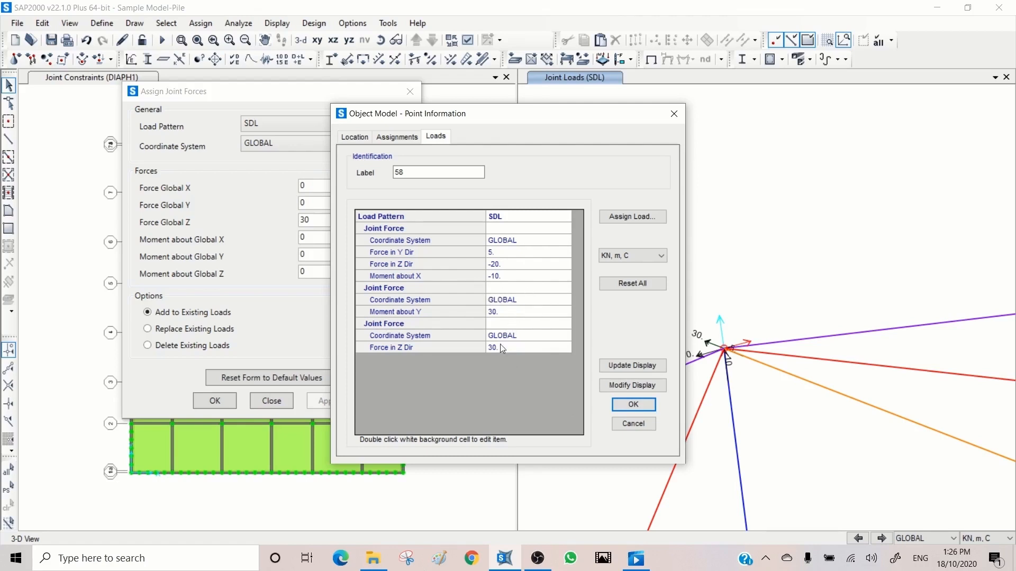
click(627, 408)
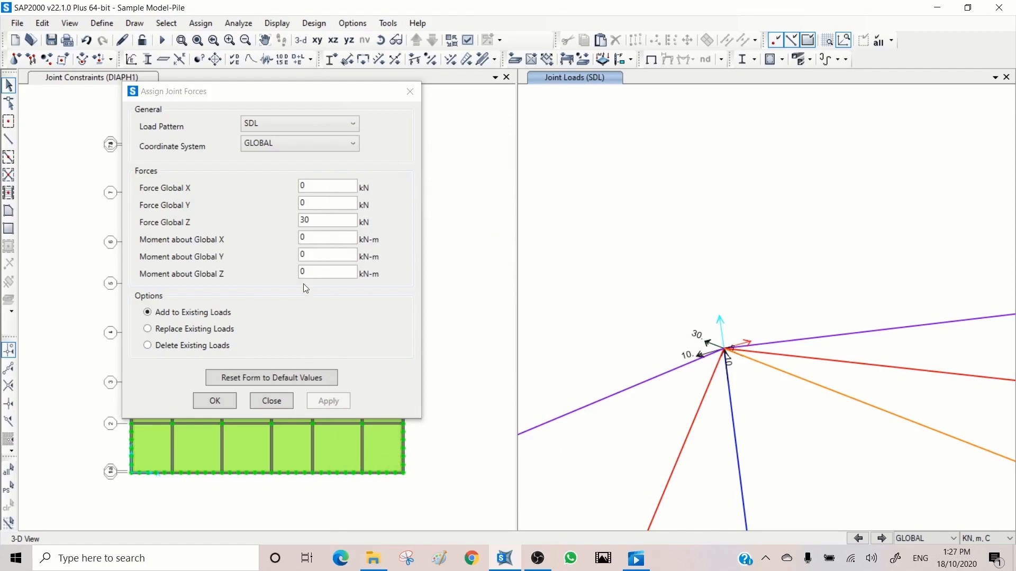
- Delete all existing SDL joint loads from the ridge joint
click(723, 347)
click(169, 346)
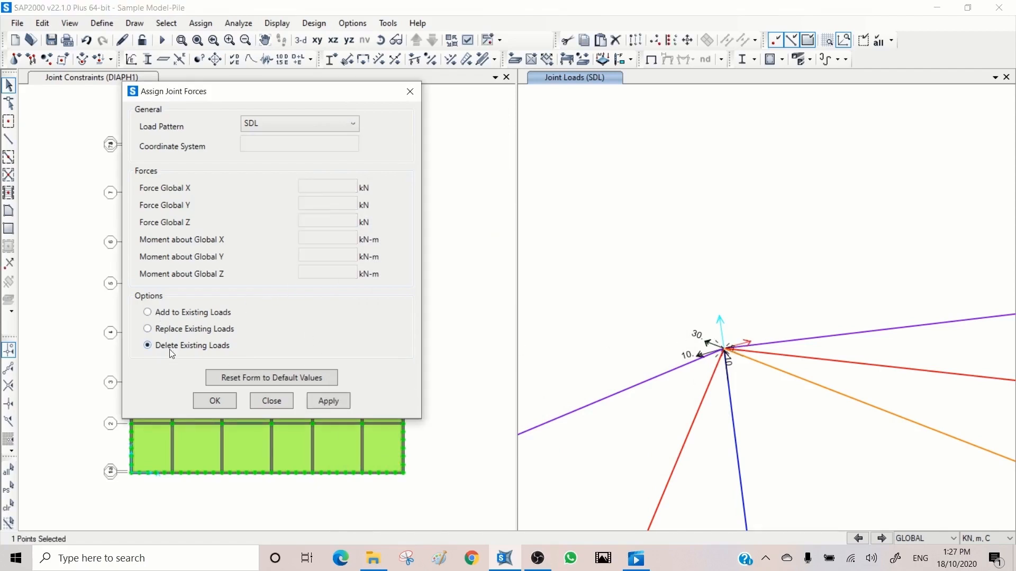
click(328, 401)
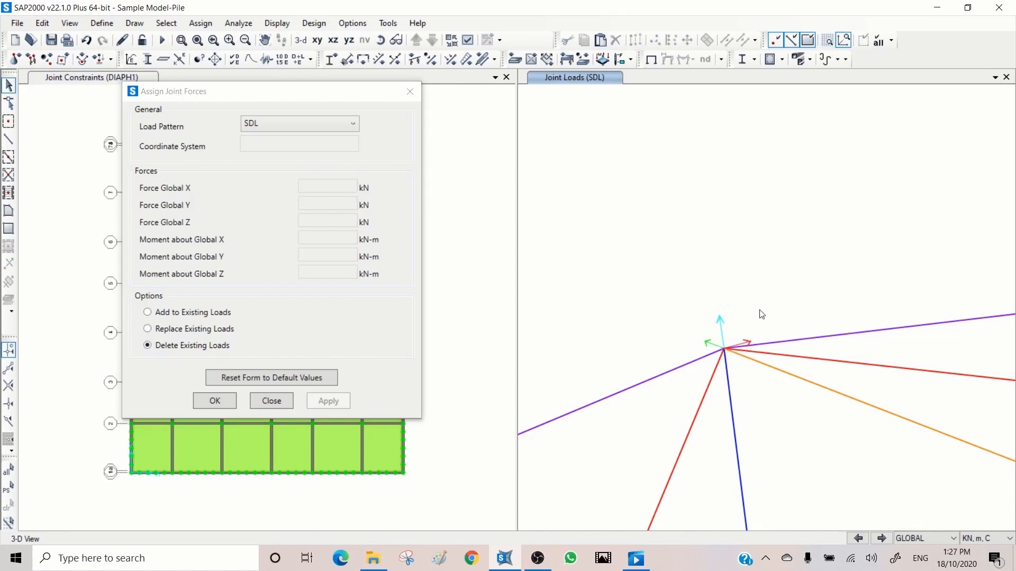
- Review the load patterns available for joint forces, keep SDL and close the joint forces form
click(267, 124)
scroll(271, 119, up, 1)
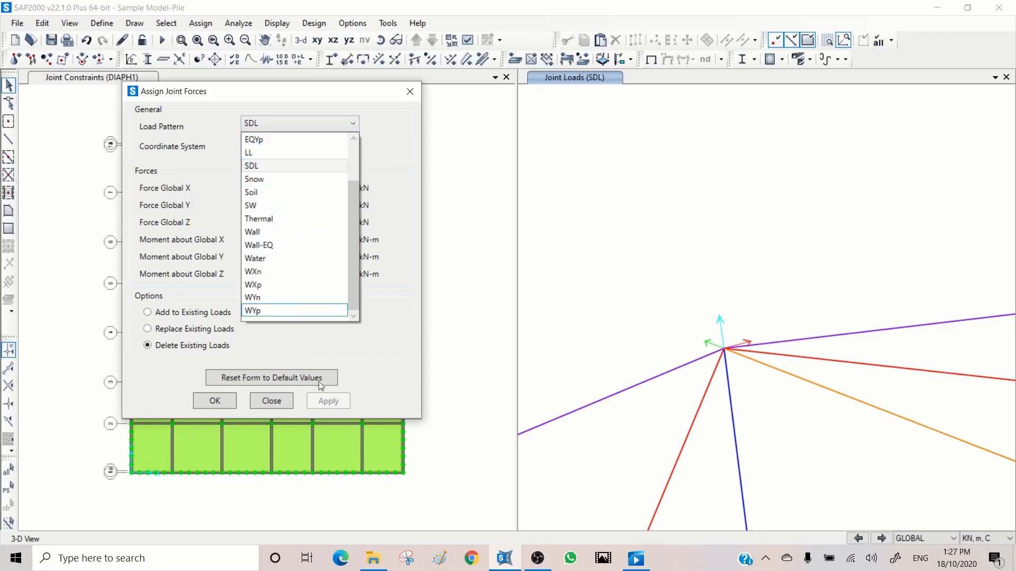
click(443, 320)
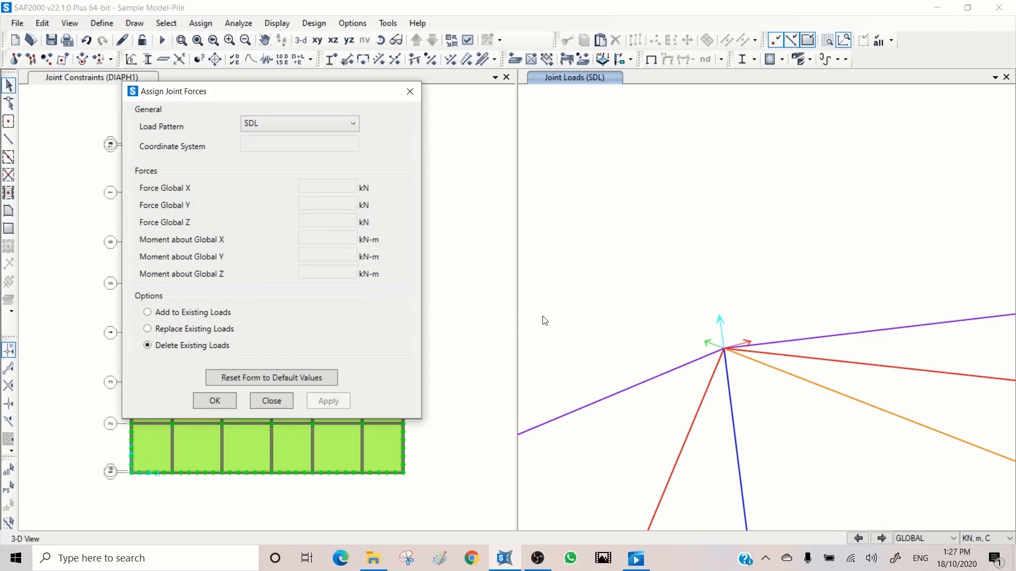
click(272, 401)
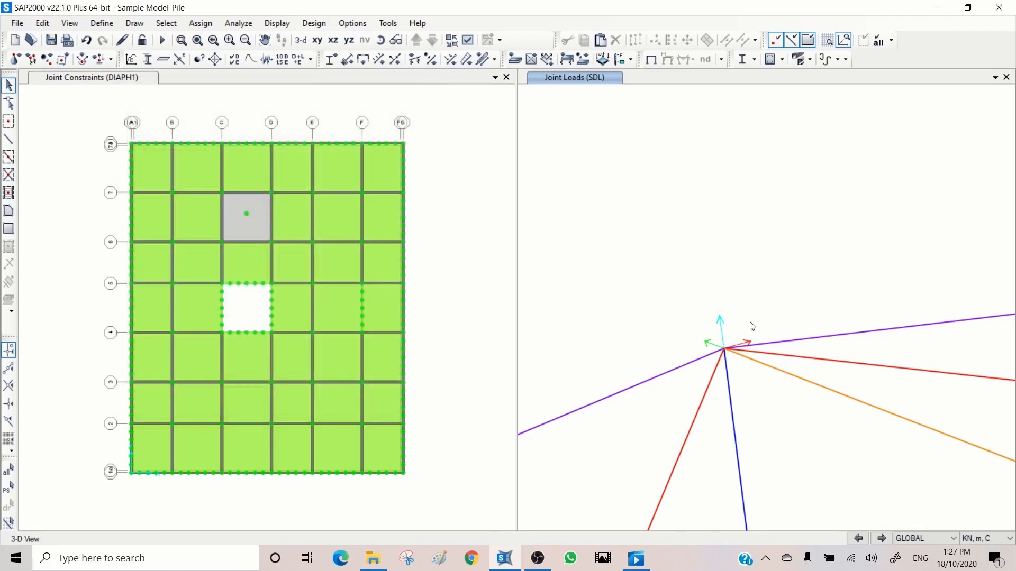
- Deselect the ridge joint, show the full 3D model and select the bottom joint of the pile beside the front corner
click(736, 349)
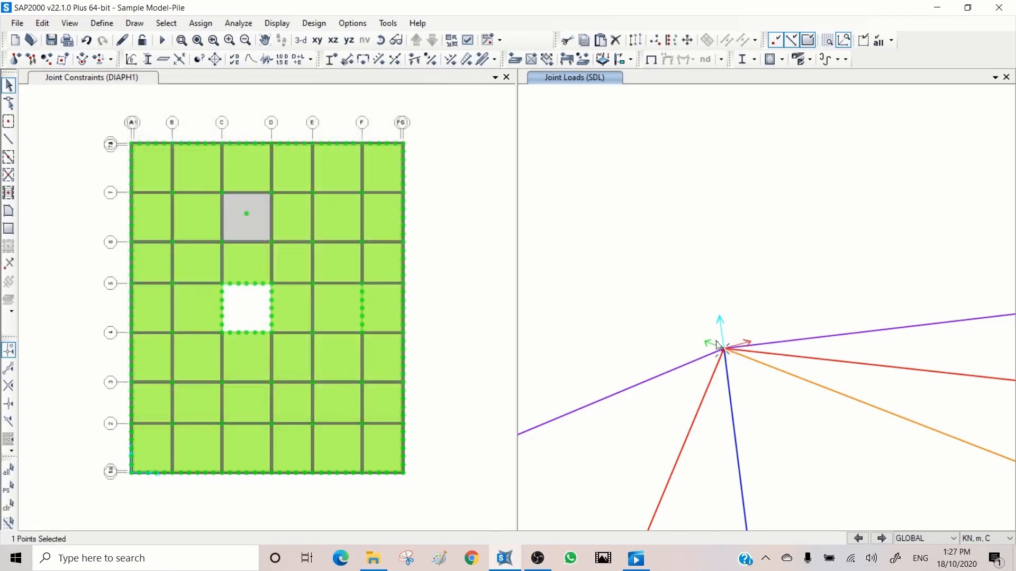
click(723, 348)
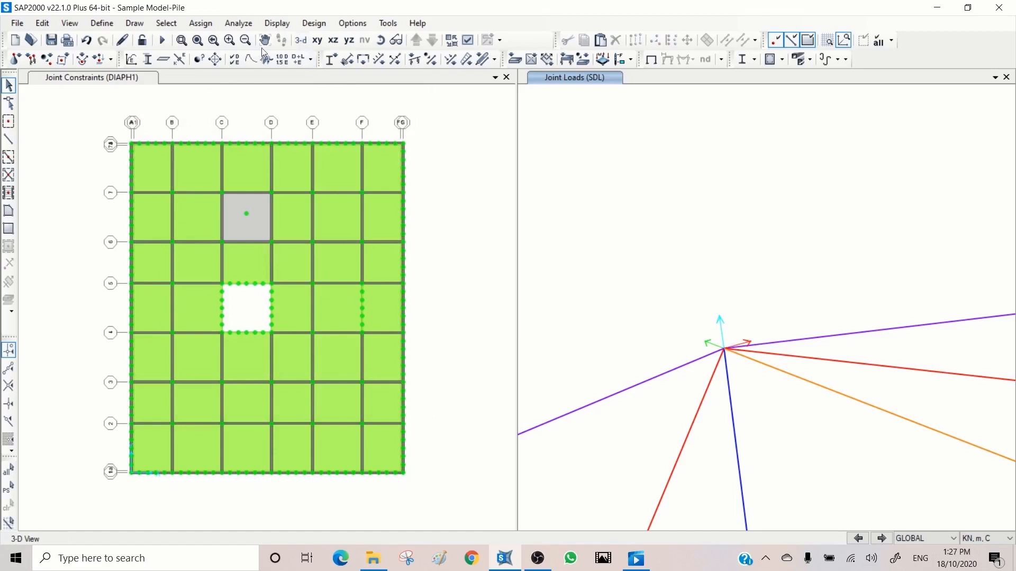
click(202, 43)
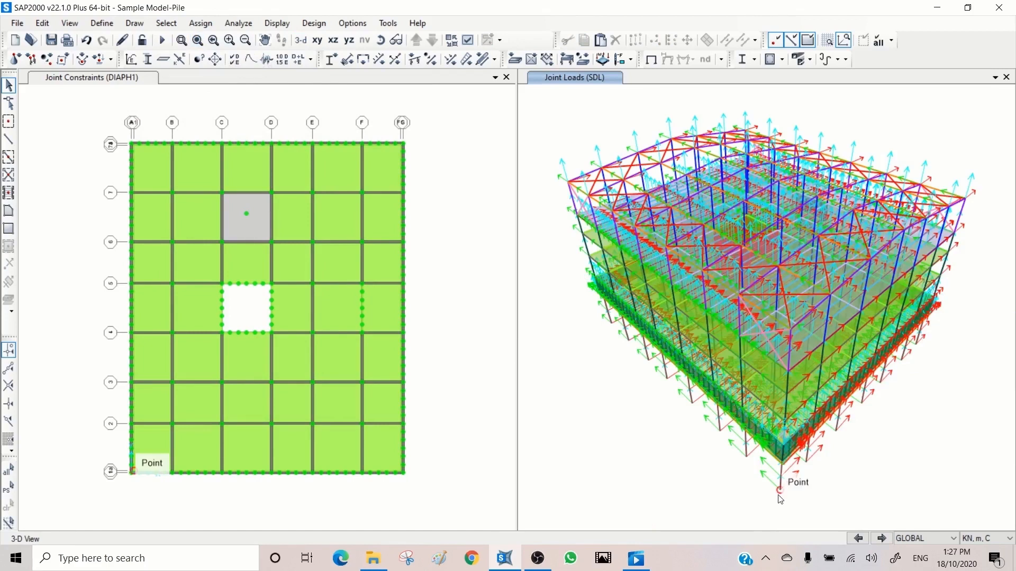
click(749, 459)
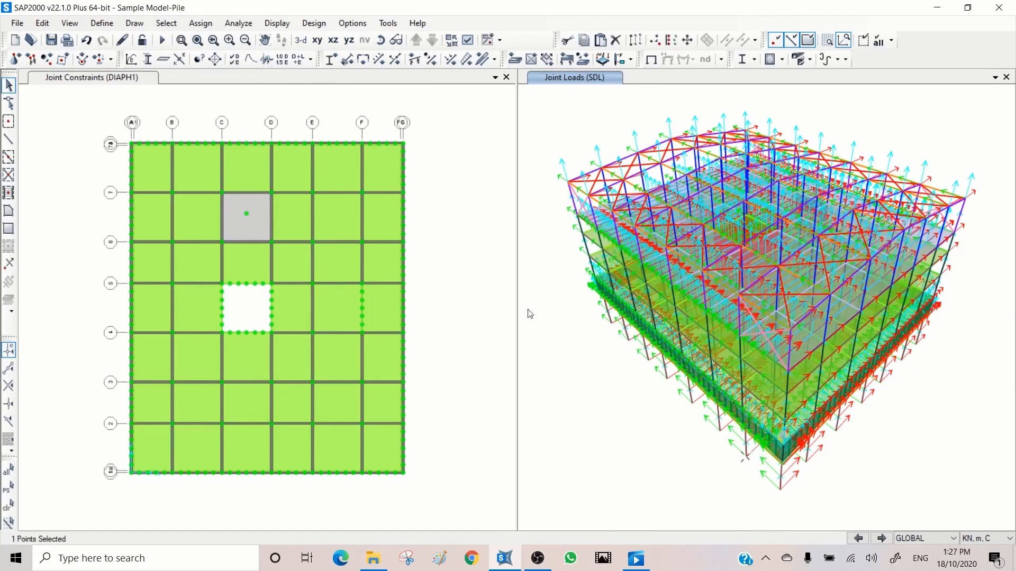
- Turn off the joint local axes display in the 3D view
click(468, 40)
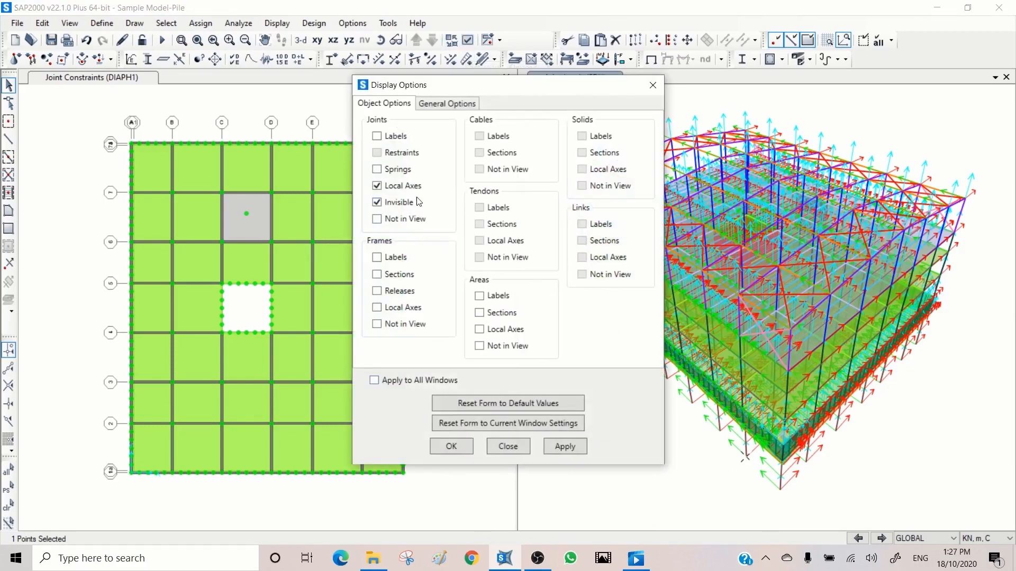
click(403, 186)
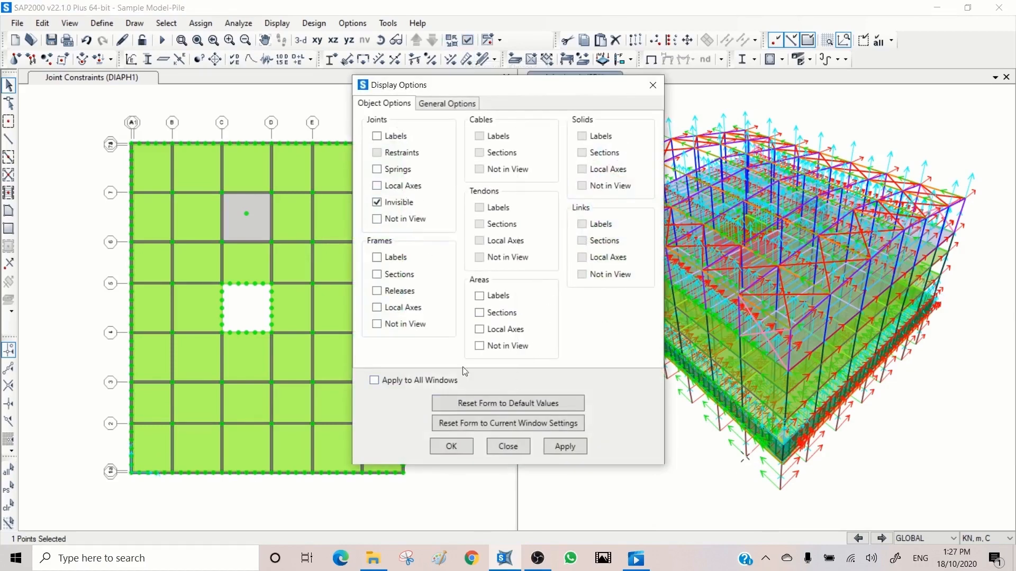
click(563, 445)
click(508, 447)
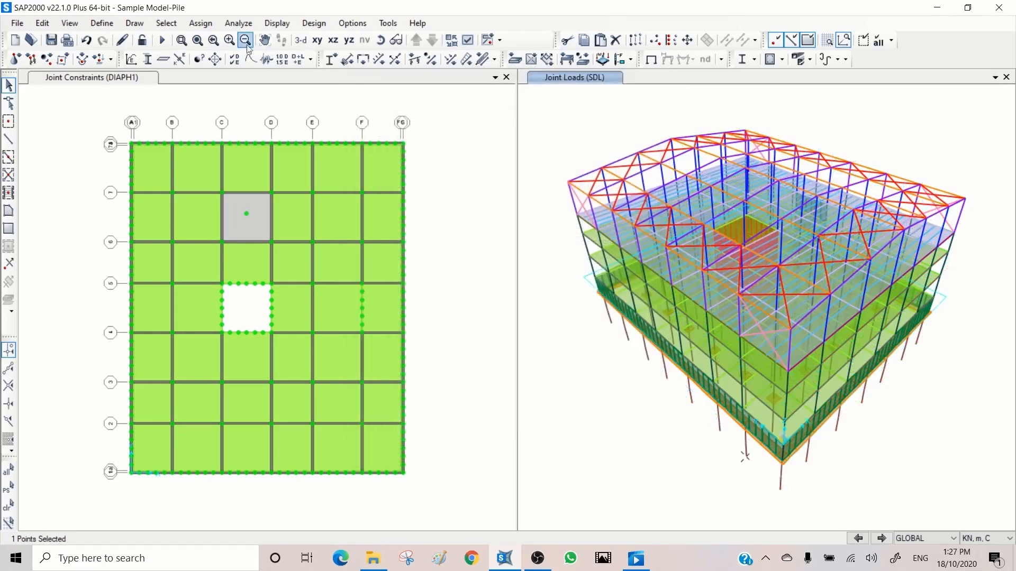
- Start a joint ground displacement assignment for the selected pile base joint, keeping the Disp load pattern
click(180, 41)
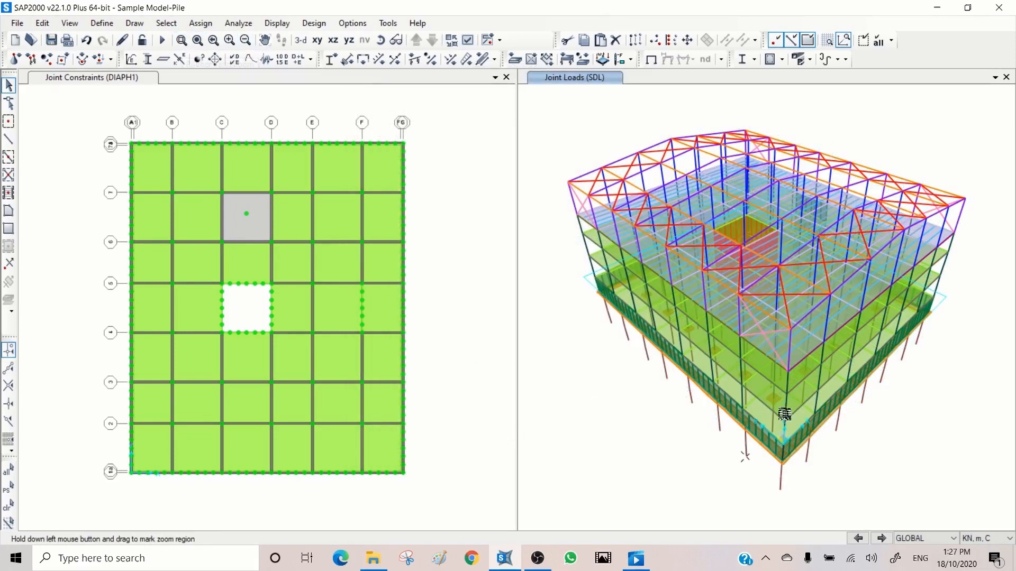
drag(786, 406, 685, 498)
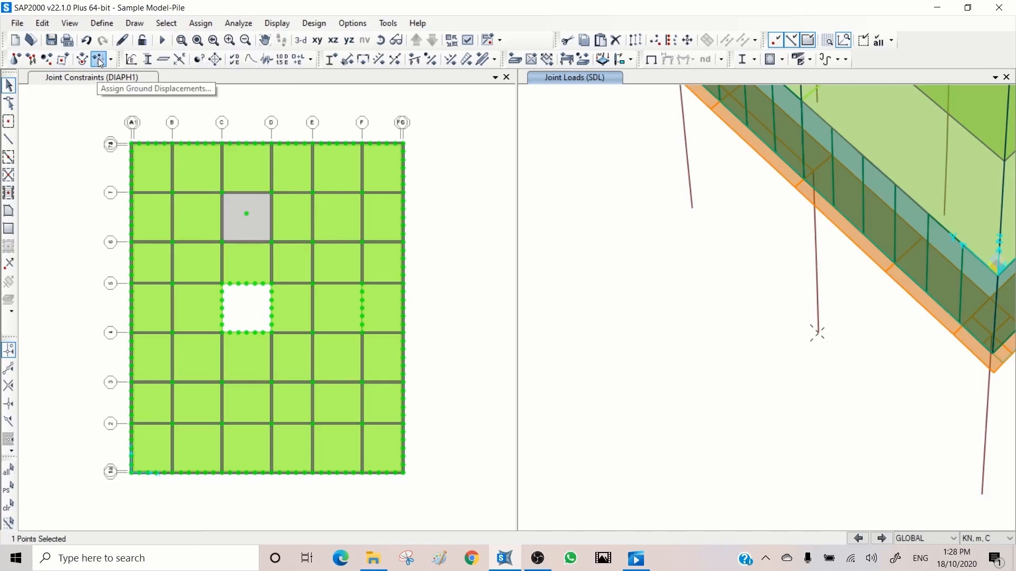
click(200, 23)
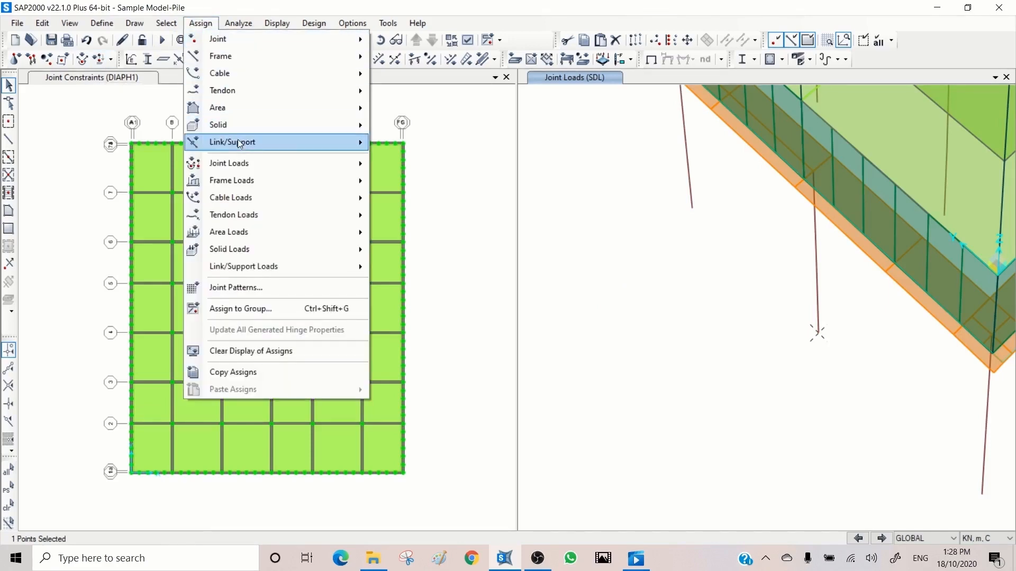
mouse_move(250, 163)
click(418, 187)
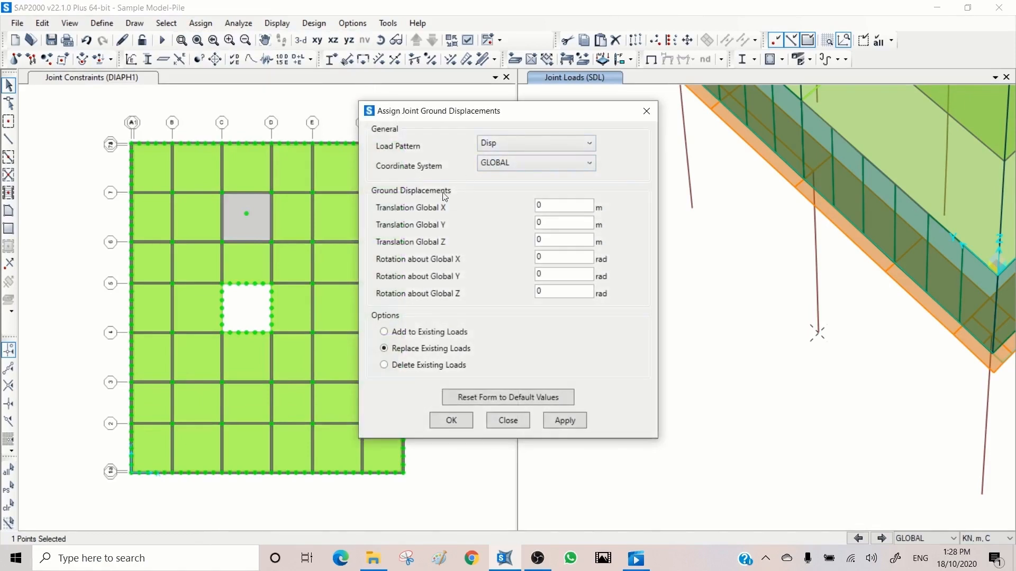
click(503, 148)
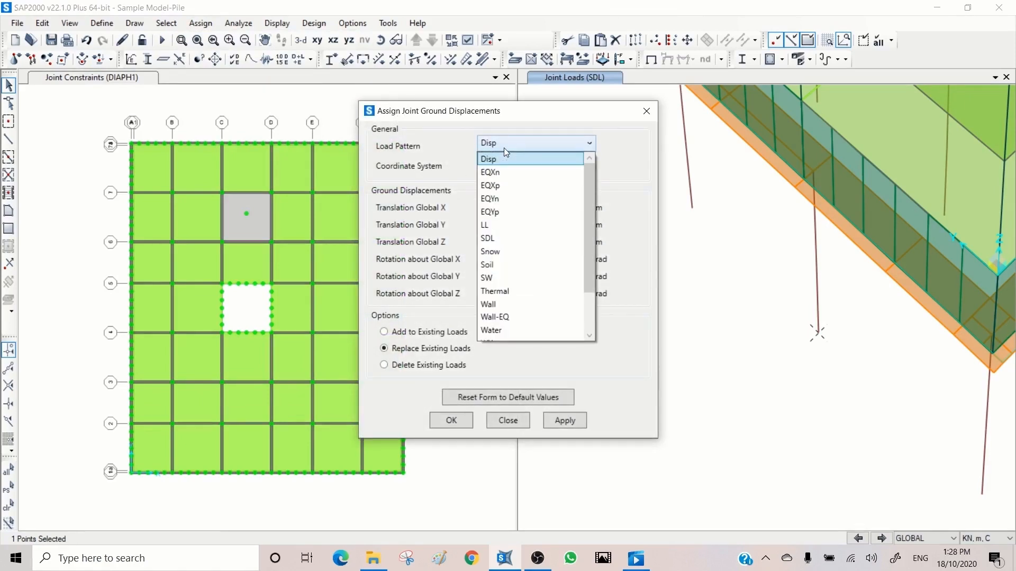
click(504, 148)
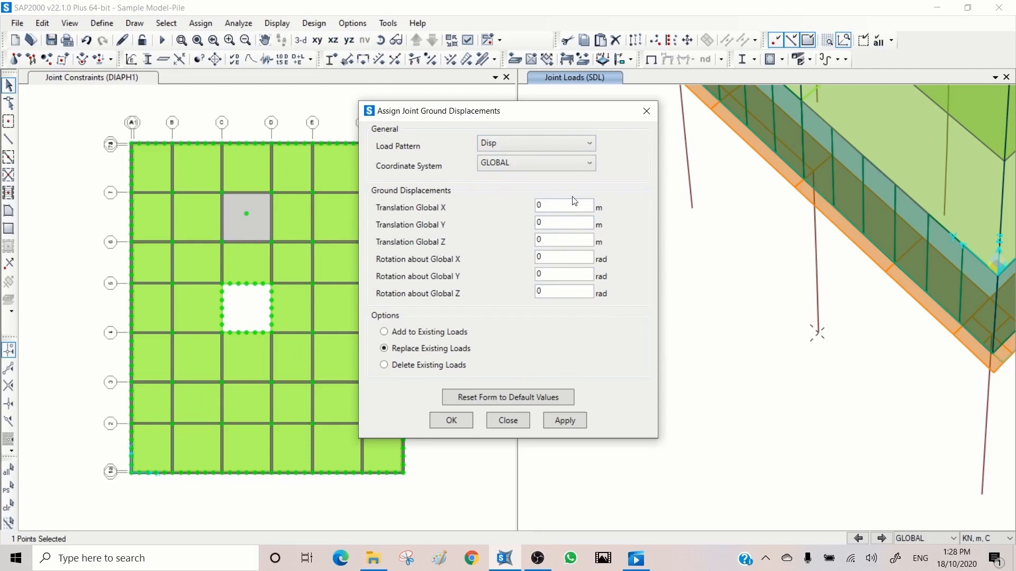
- Apply a Global Z translation of -0.02 m to the pile base joint
double_click(565, 239)
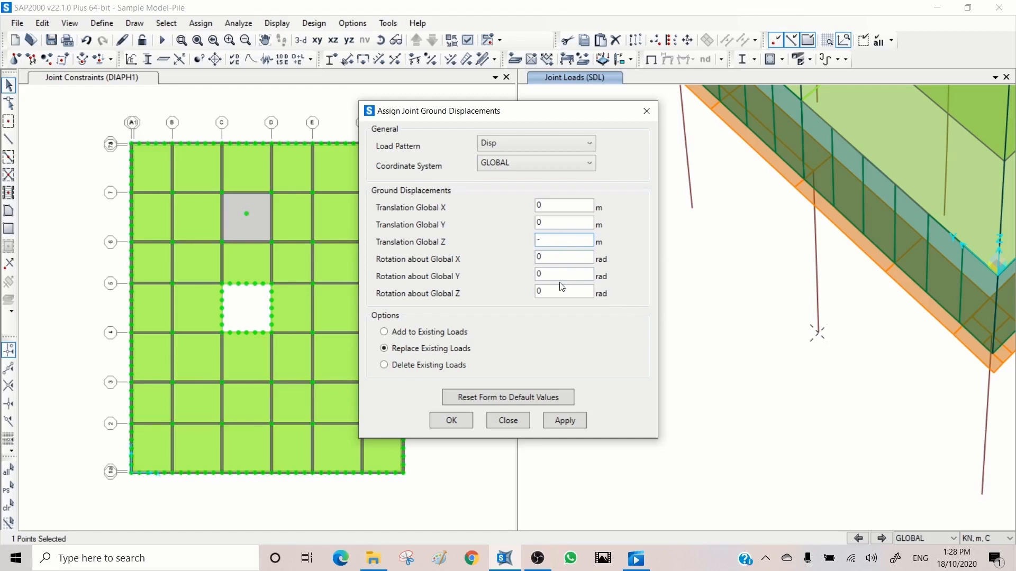
text(0.02)
click(566, 420)
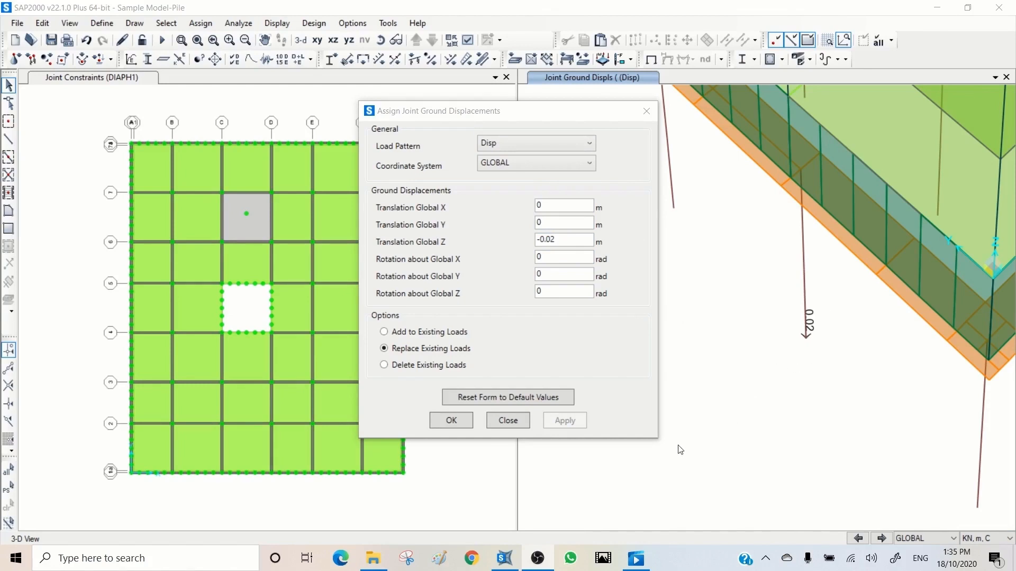
- Reselect the pile base joint, replace its Global Z ground displacement with 0 and close the form
click(804, 336)
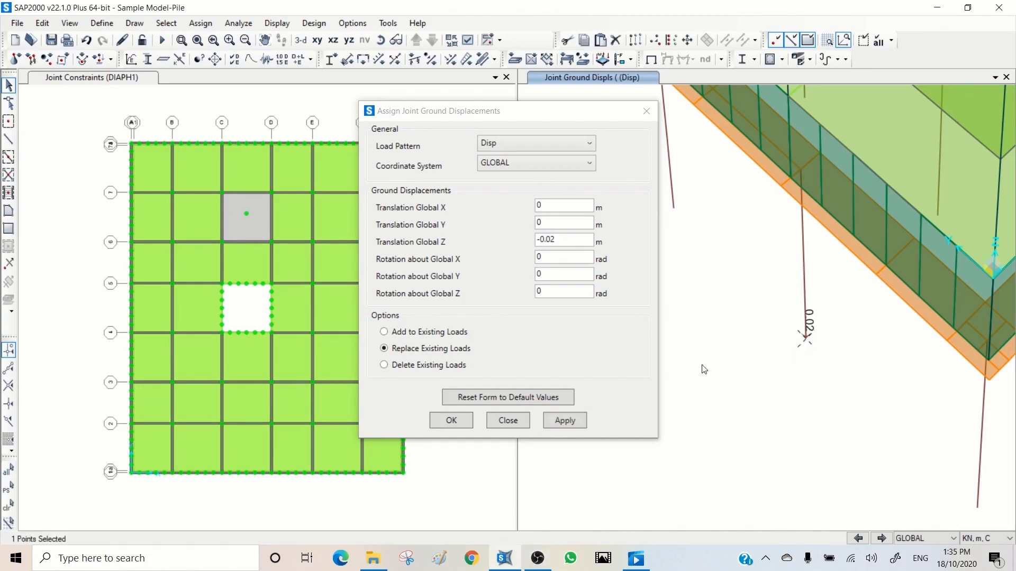
double_click(562, 240)
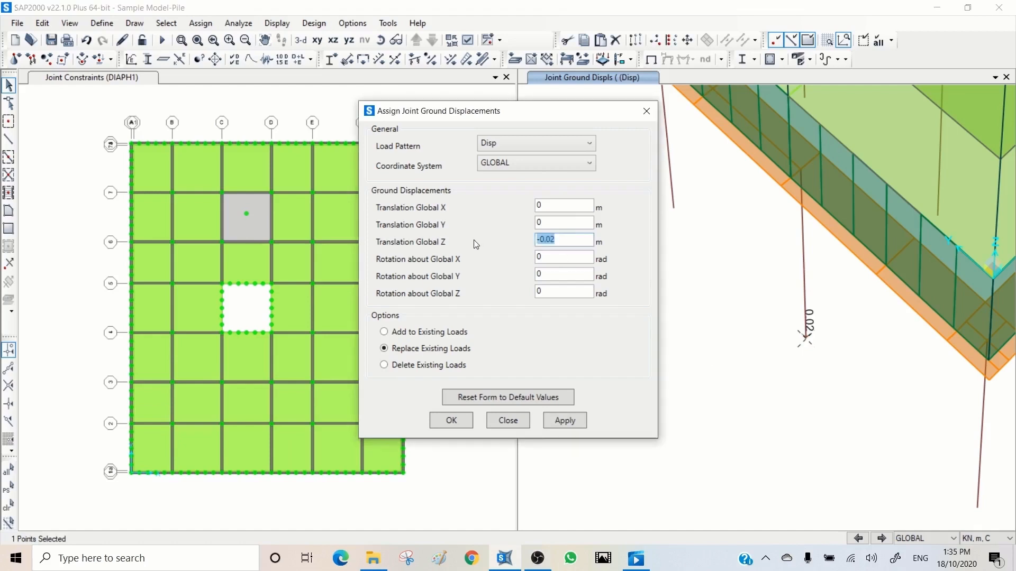
text(0)
click(570, 422)
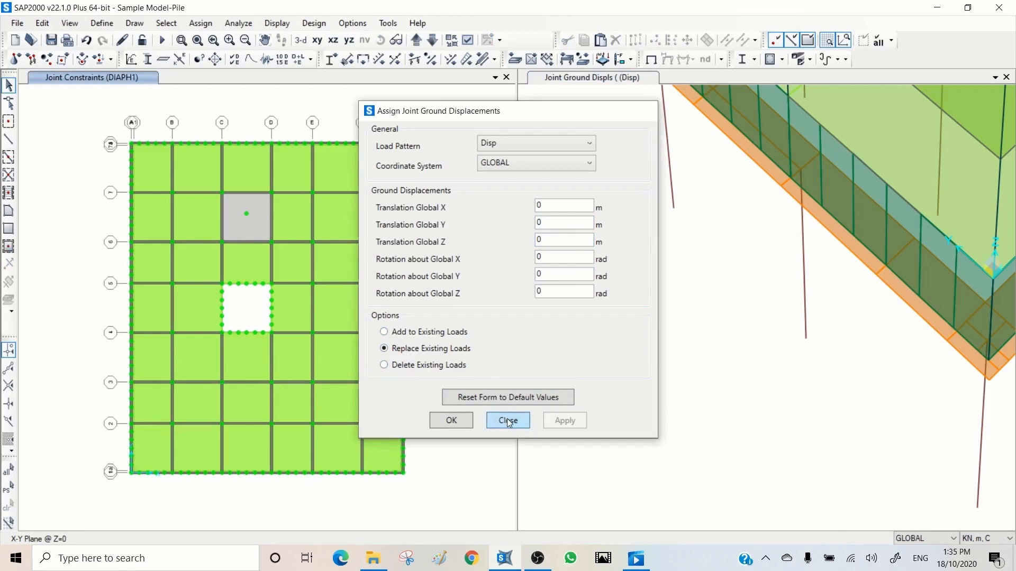
click(508, 421)
- Select the sloping roof edge frame that rises from the eave corner to the ridge in the 3D view
click(602, 173)
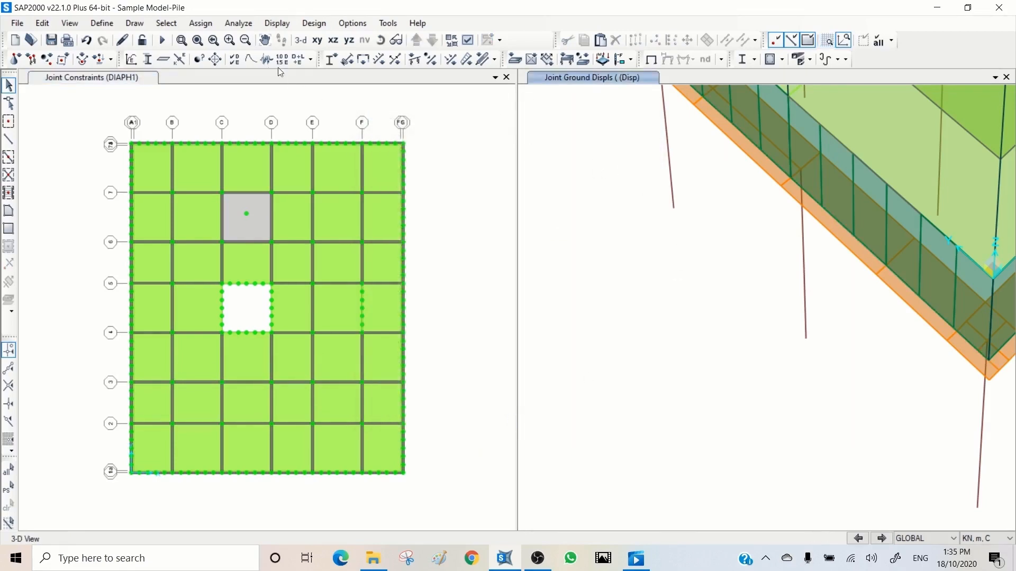
click(197, 40)
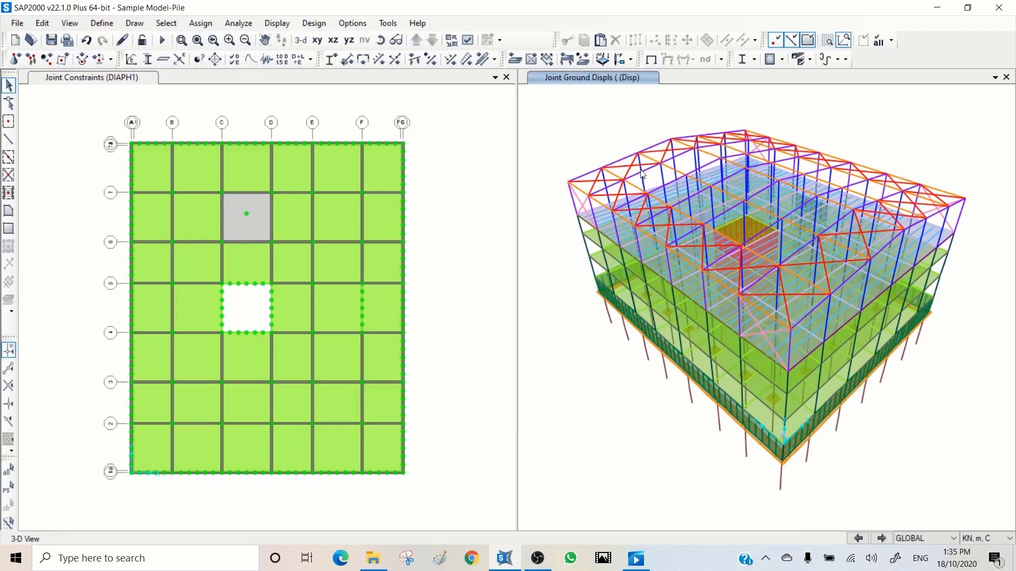
click(182, 39)
drag(687, 111, 556, 246)
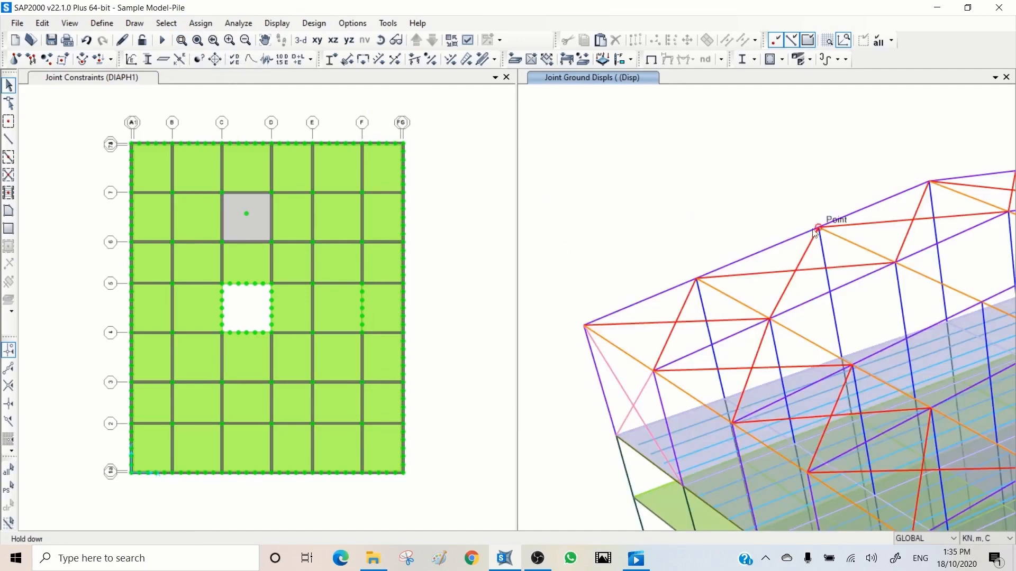
click(760, 253)
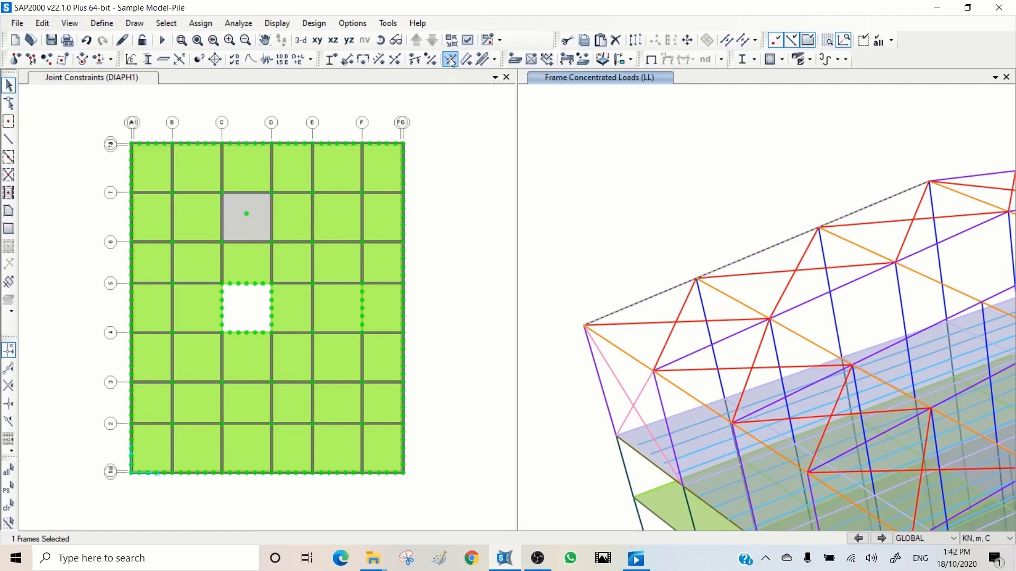
- Start a frame point load assignment with pattern LL and Replace Existing Loads, setting the first load to 0
click(452, 62)
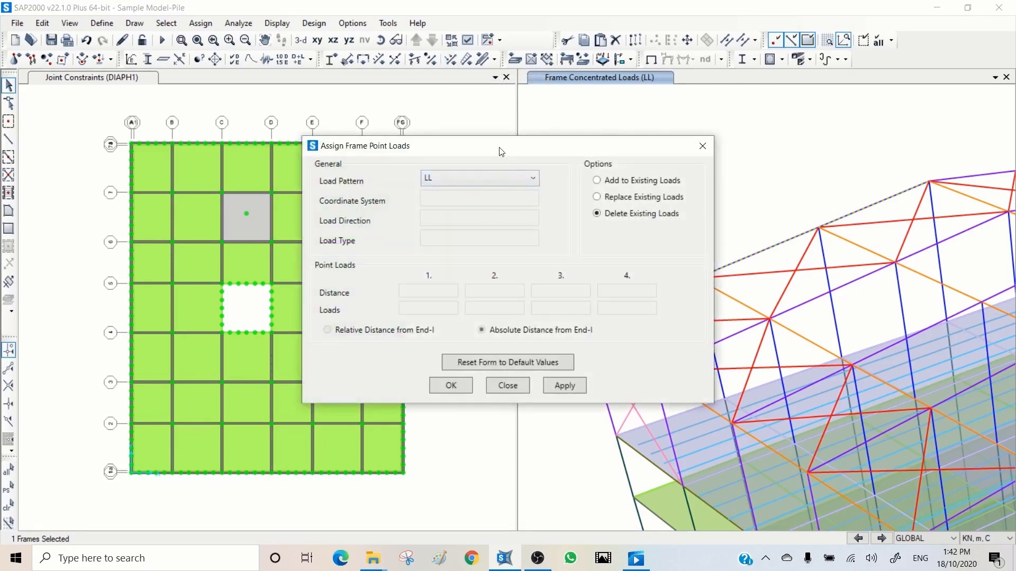
drag(500, 149, 270, 104)
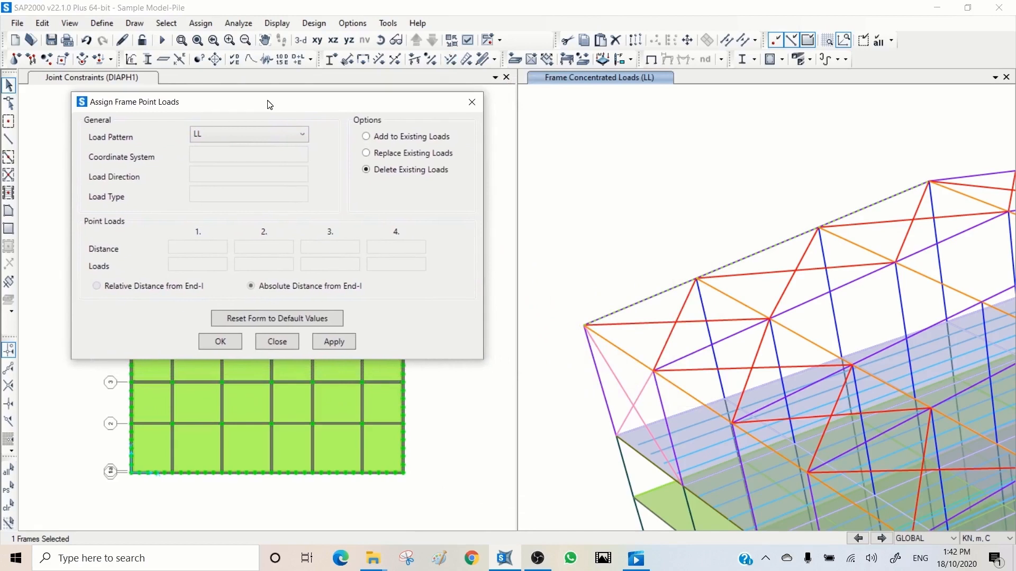
click(230, 137)
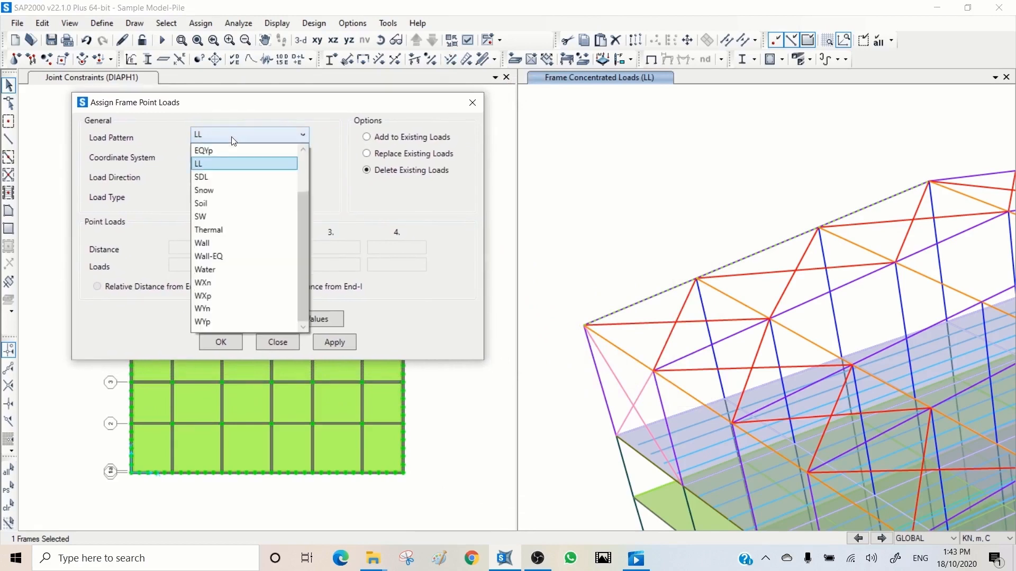
click(221, 168)
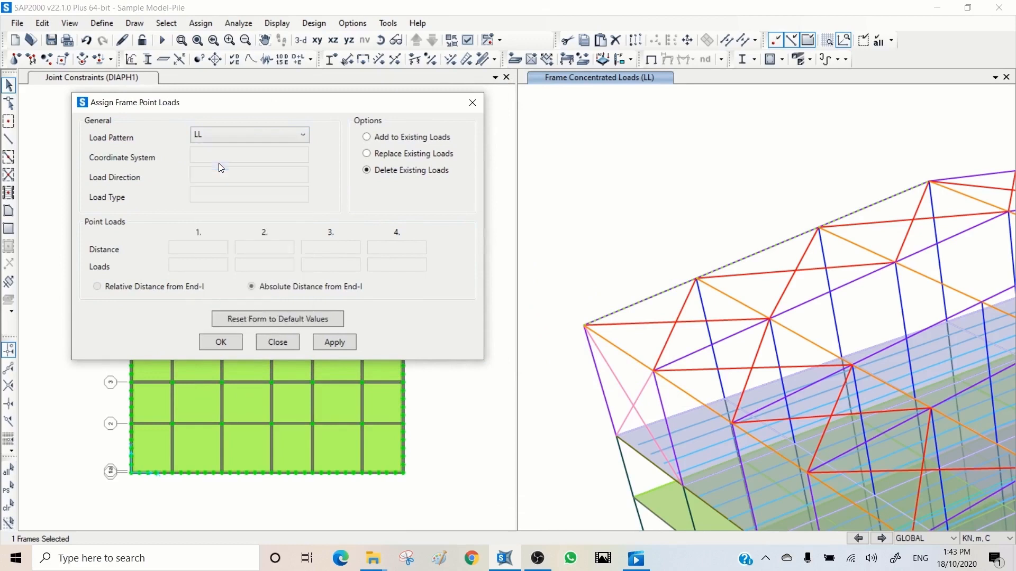
click(385, 153)
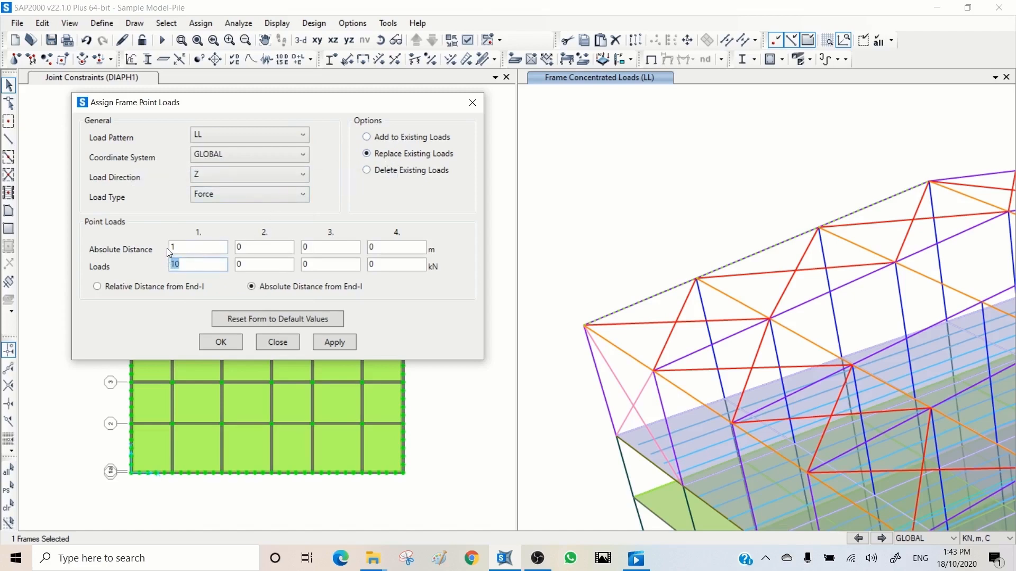
text(0)
- Set the frame point load direction to Gravity, review the direction and type options, and keep the load type as Force
click(219, 175)
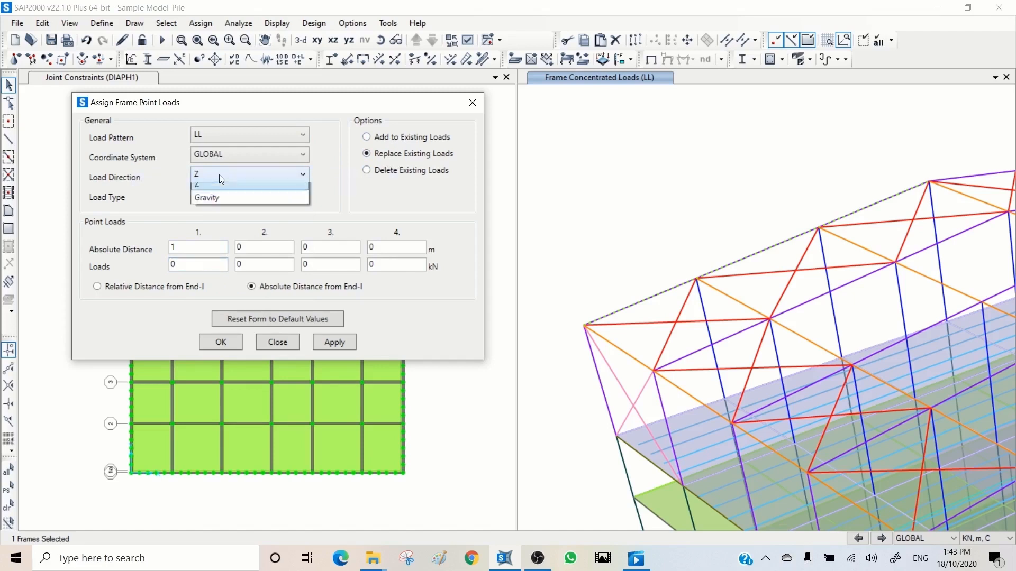
click(219, 175)
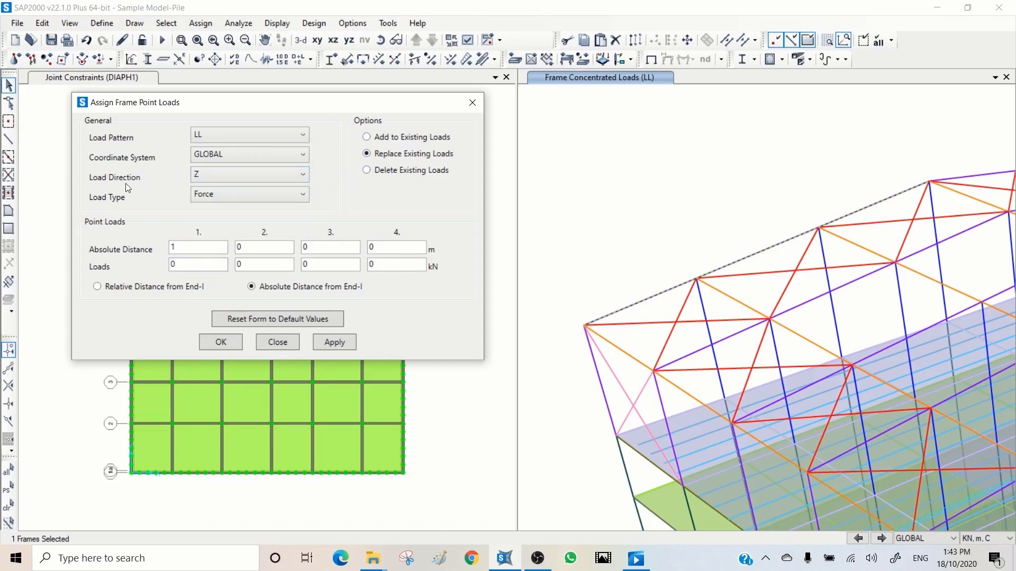
click(228, 172)
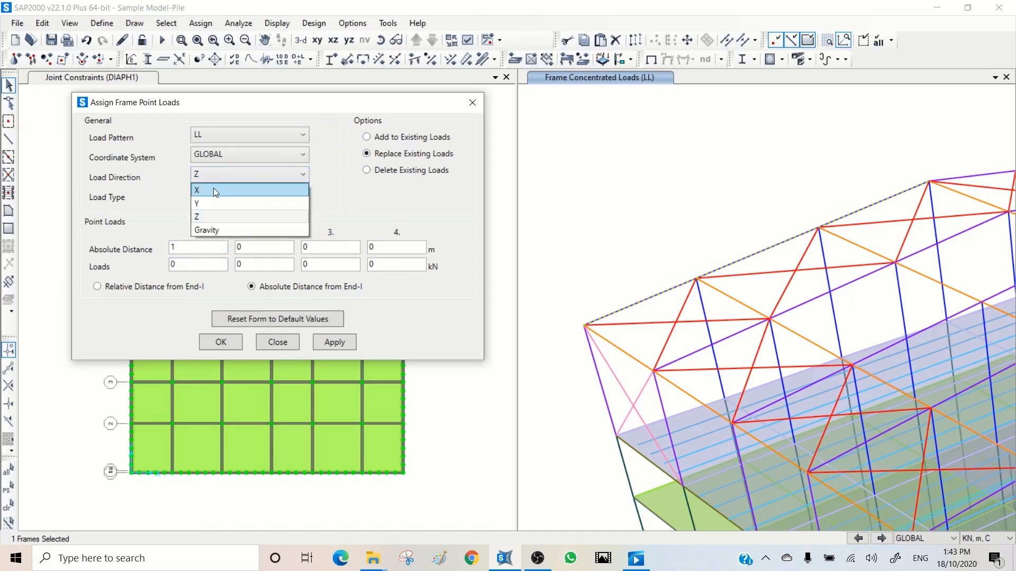
click(218, 231)
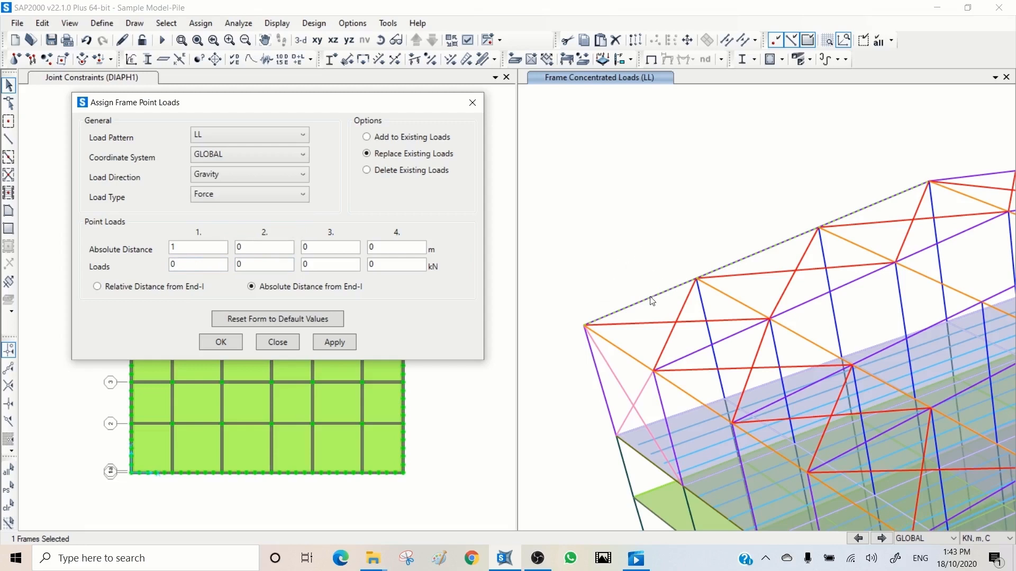
click(217, 178)
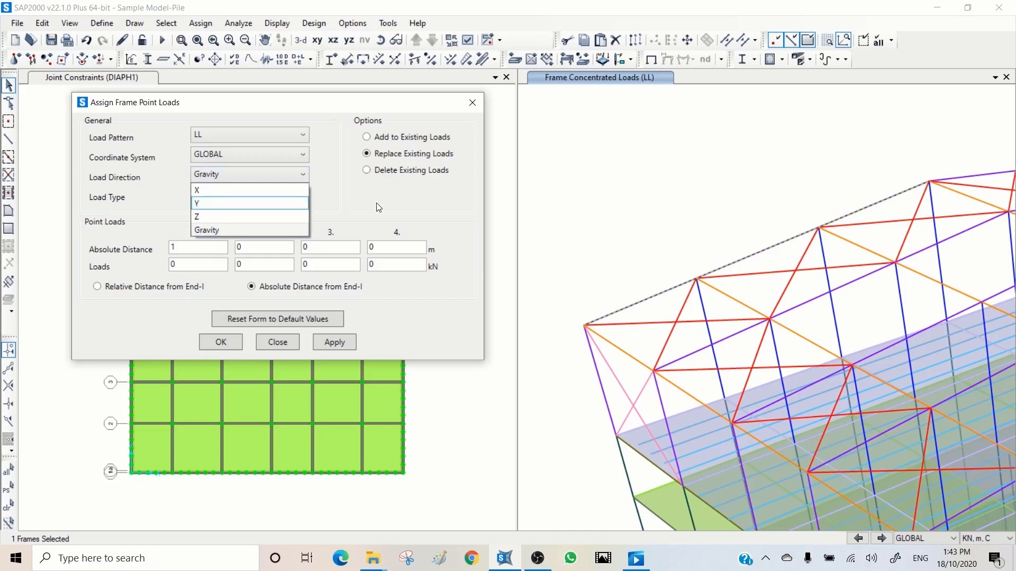
click(376, 202)
click(217, 194)
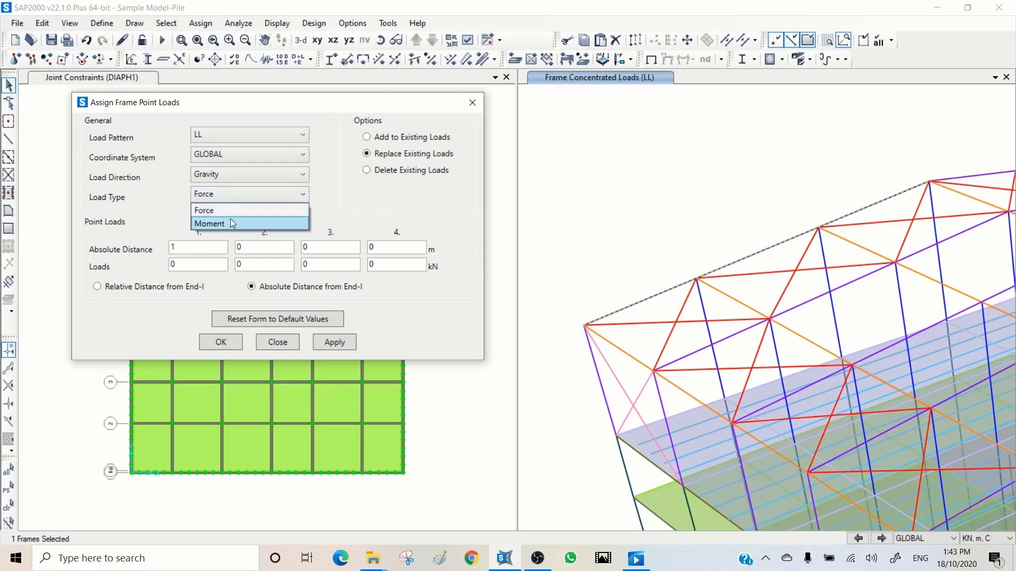
click(254, 210)
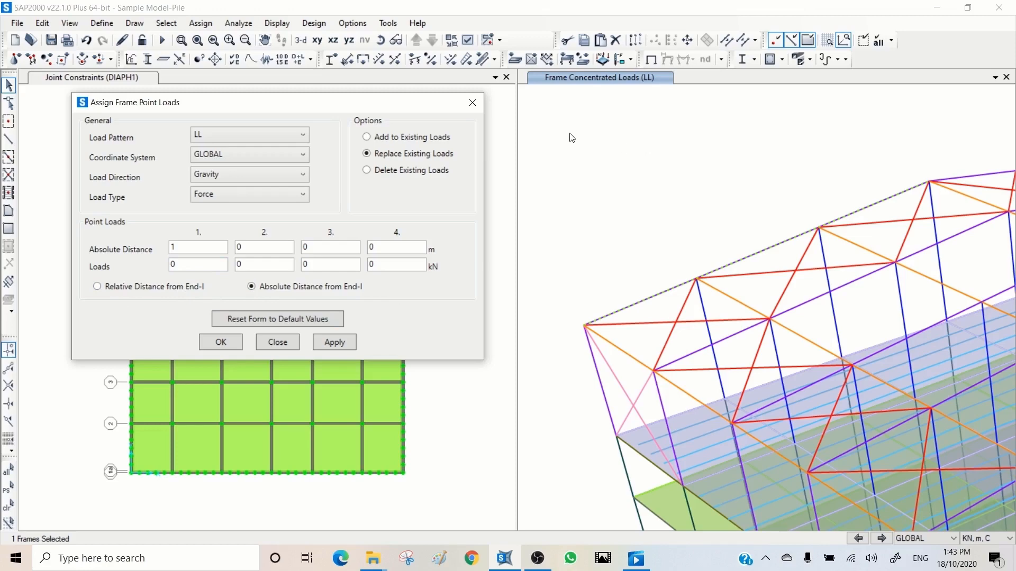
- Show the local axes of the frames in the 3D view
click(469, 40)
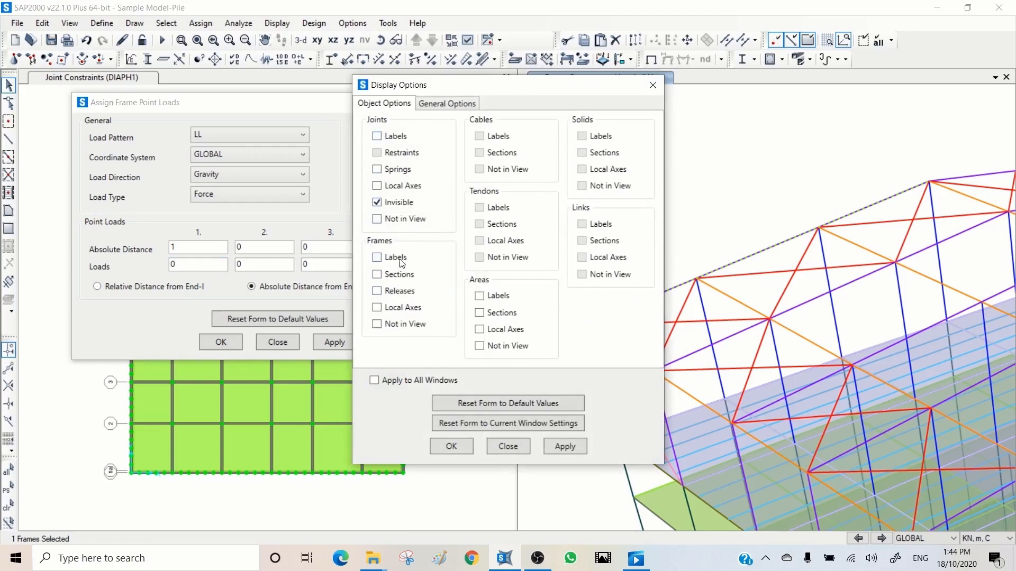
click(398, 310)
click(563, 445)
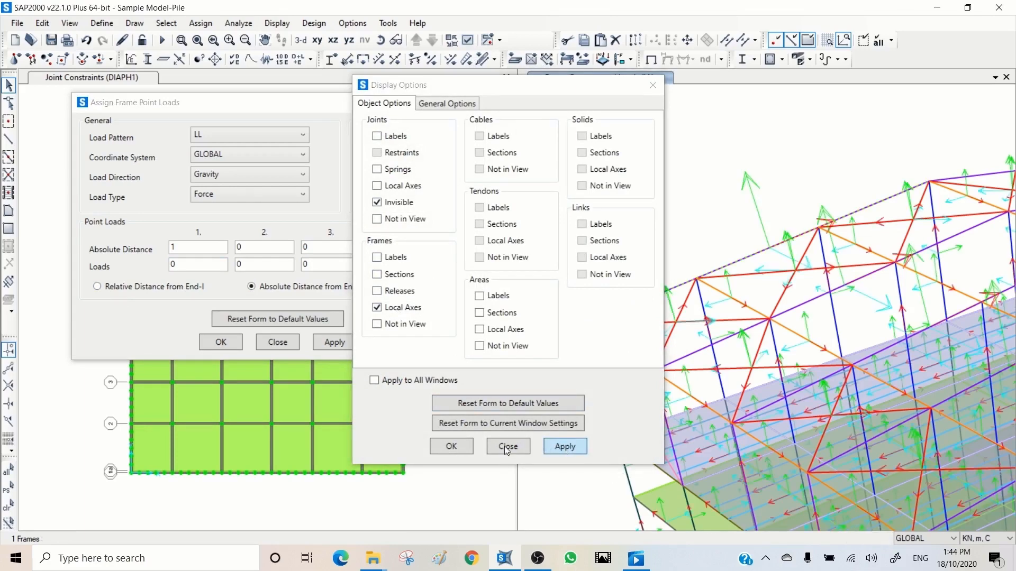
click(507, 447)
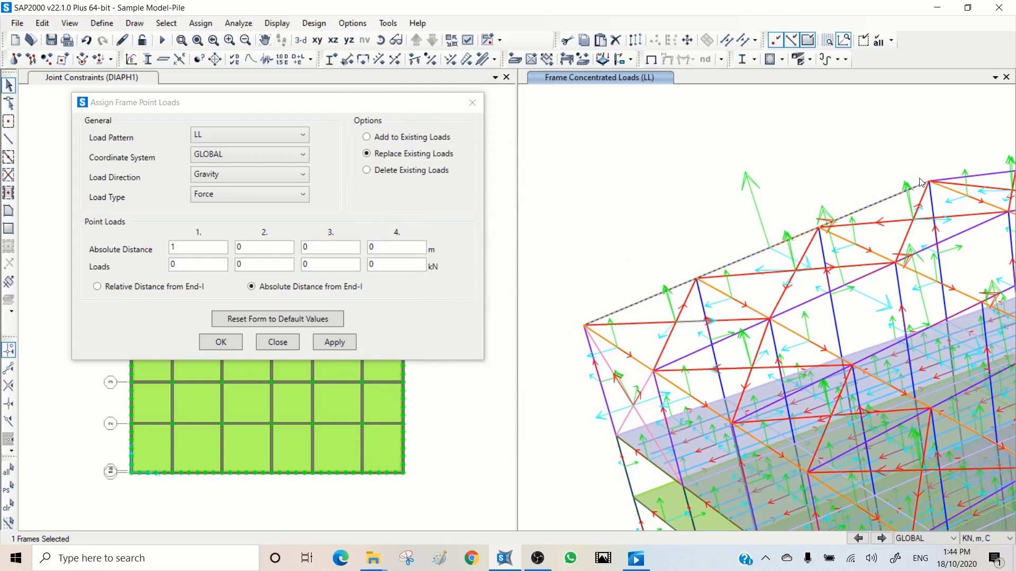
- Turn off the frame local axes display in the 3D view
click(469, 41)
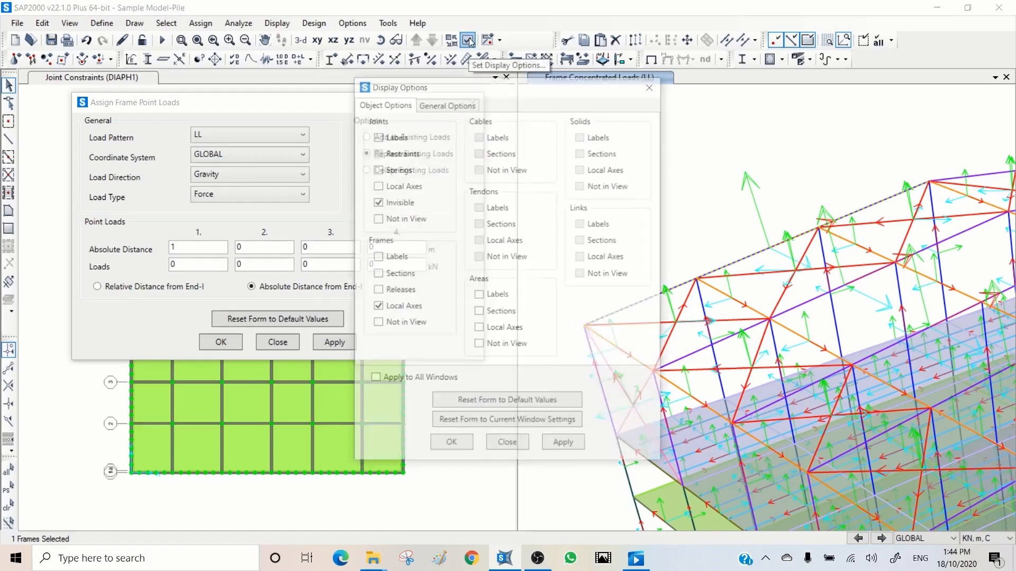
click(392, 308)
click(557, 439)
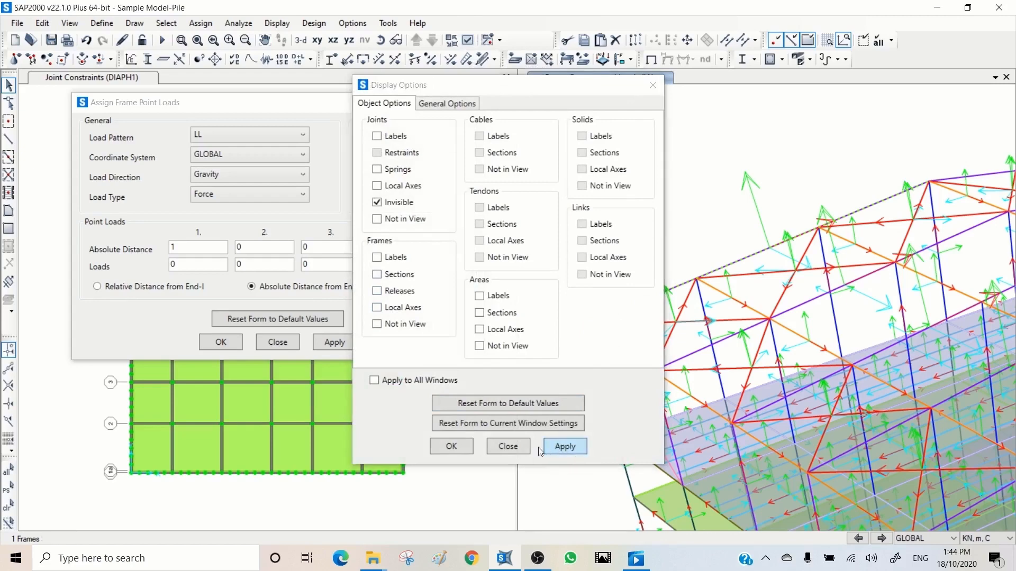
click(511, 449)
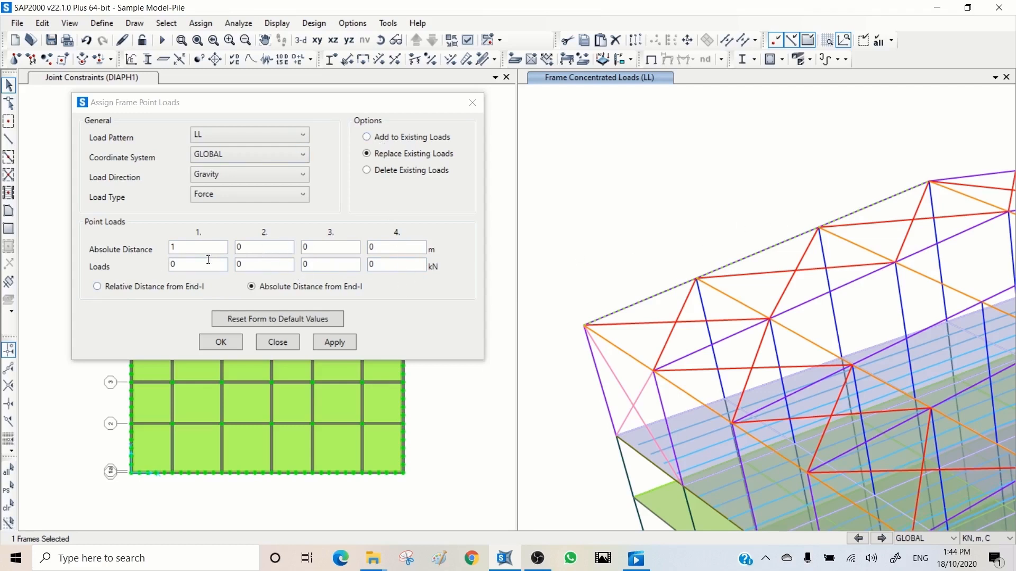
- Apply a 10 kN LL point load at an absolute distance of 1.2 m along the selected roof edge frame
click(185, 247)
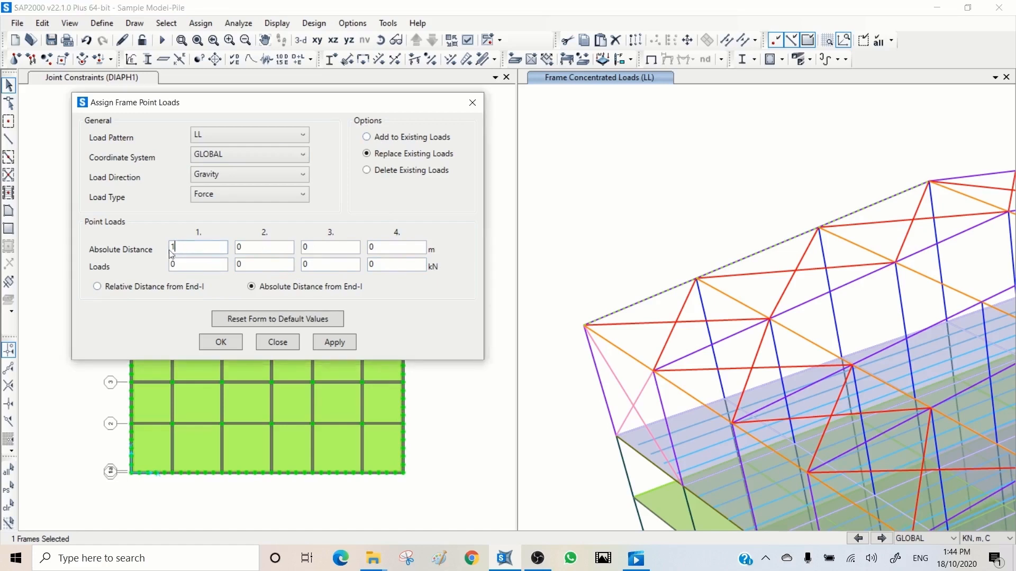
text(1.2)
click(196, 266)
click(333, 342)
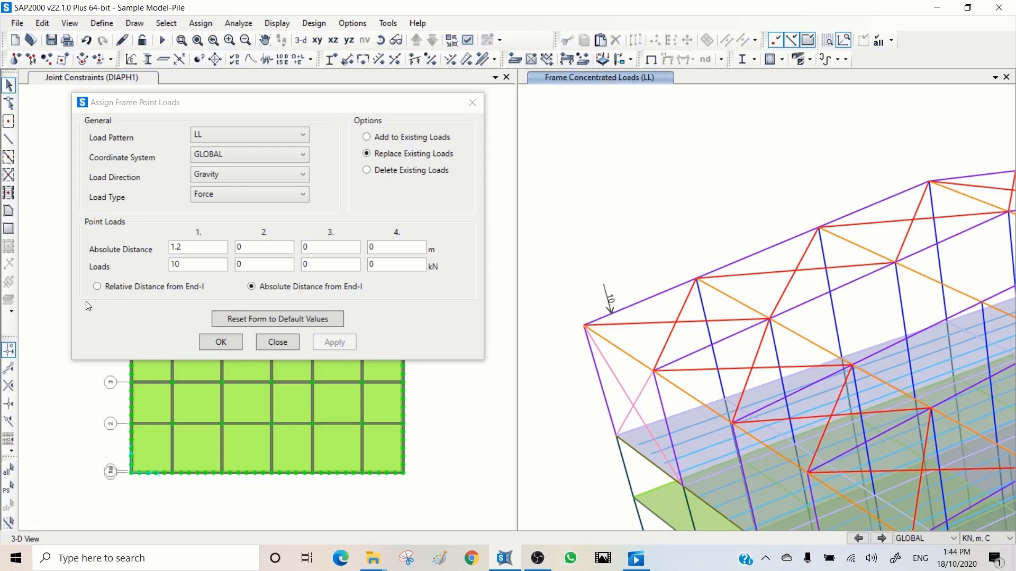
- Add a 10 kN LL gravity point load at relative distance 1 on the roof edge frame, keeping its existing loads
click(97, 287)
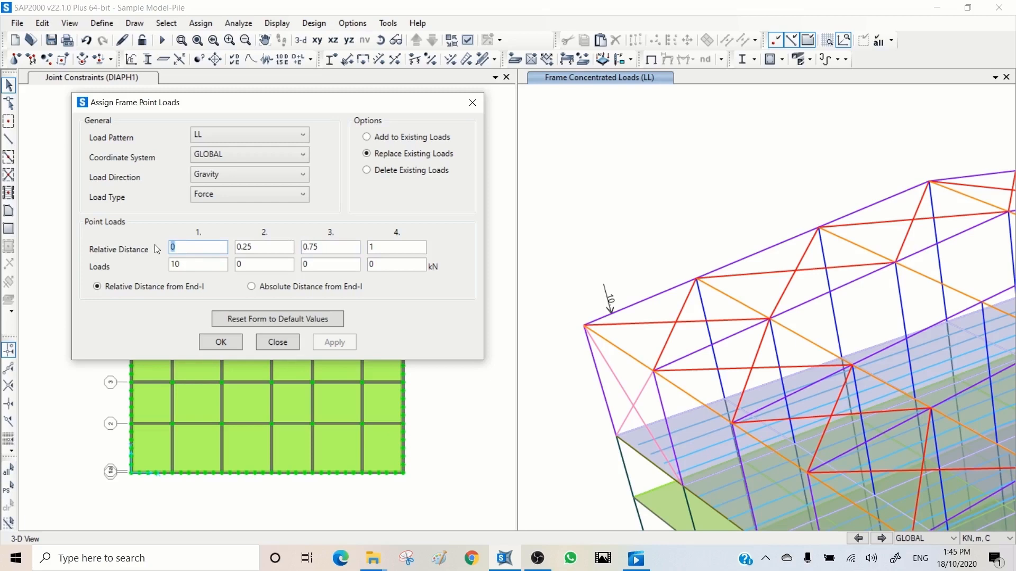
text(1)
click(378, 140)
click(747, 258)
click(339, 343)
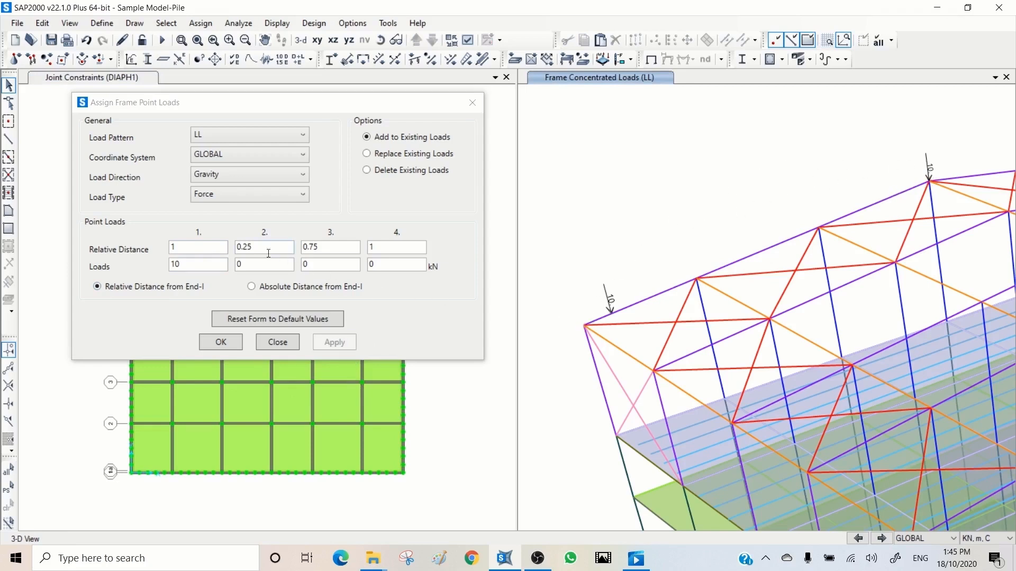
- Add a 20 kN LL point load in the global Z direction at relative distance 0.25 on the roof edge frame, with the first load zeroed
click(239, 264)
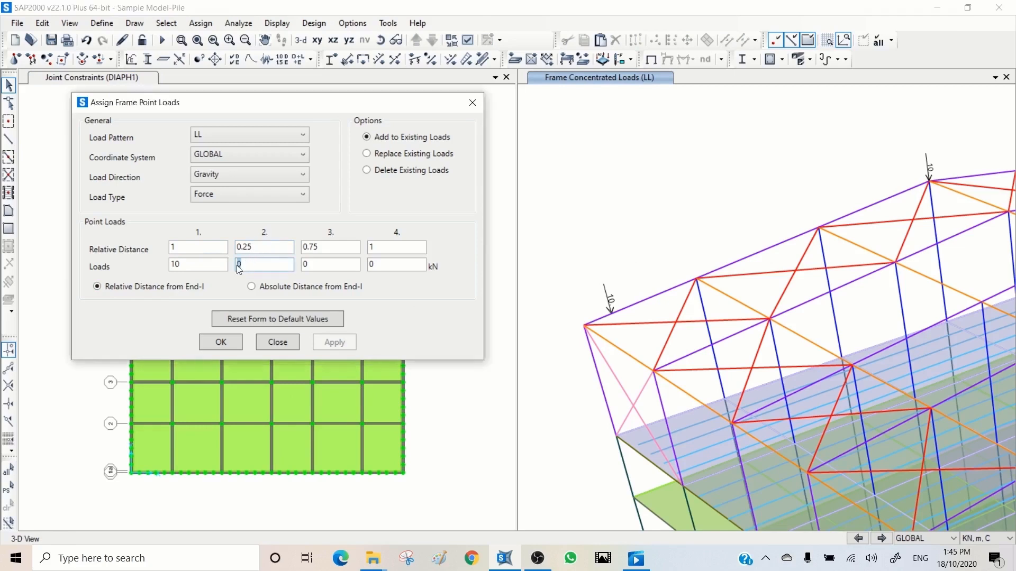
click(229, 177)
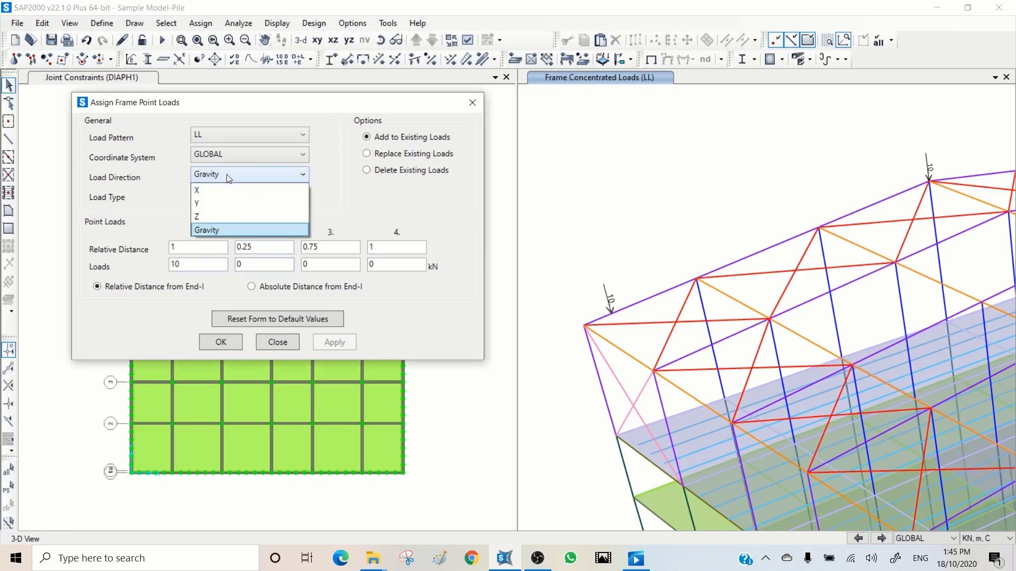
click(205, 218)
click(253, 263)
text(2)
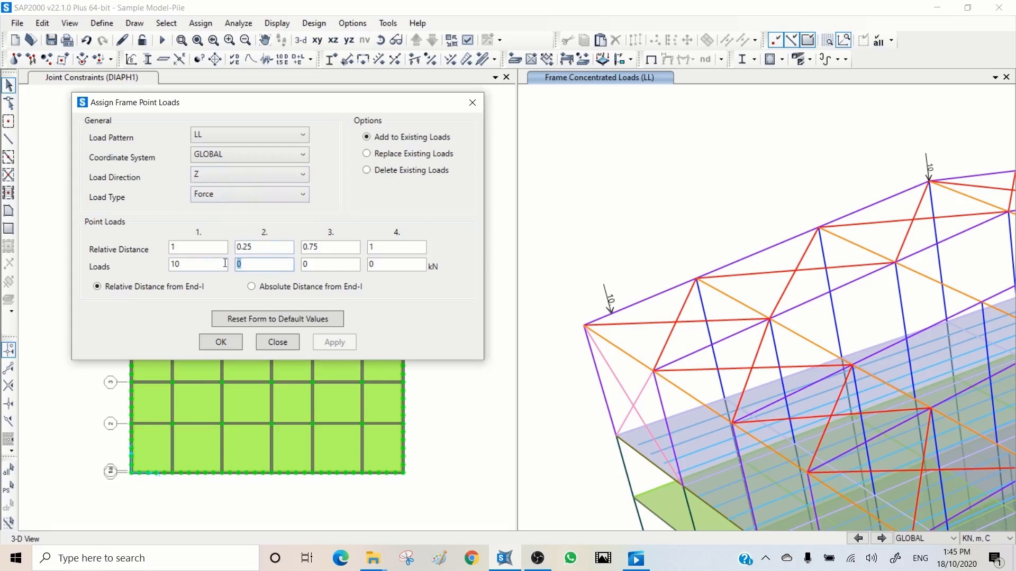
text(0)
click(194, 263)
text(0)
click(657, 295)
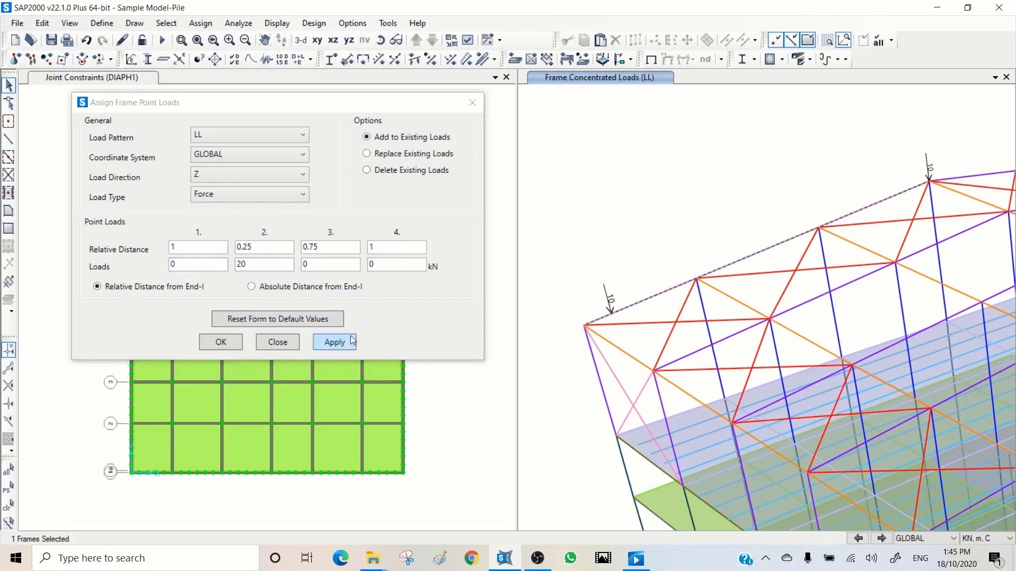
click(351, 342)
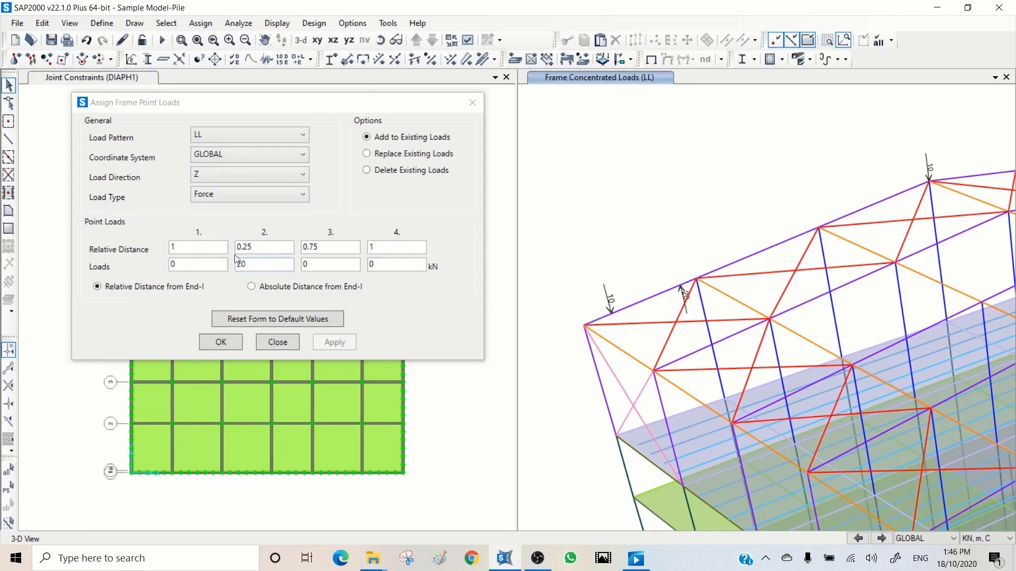
- Add a 10 kN-m LL point moment about global X at relative distance 0.75 on the roof edge frame
click(218, 195)
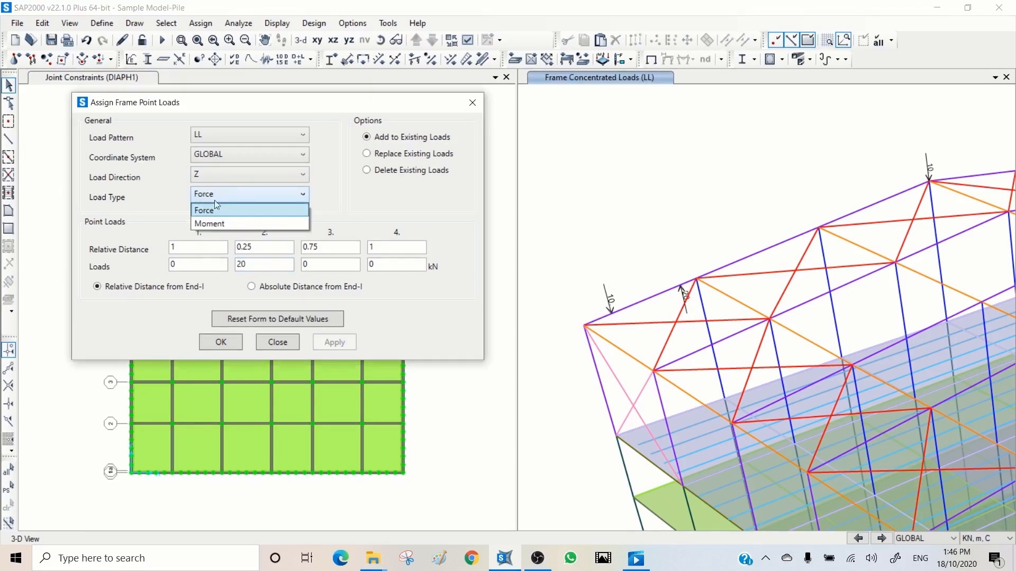
click(210, 225)
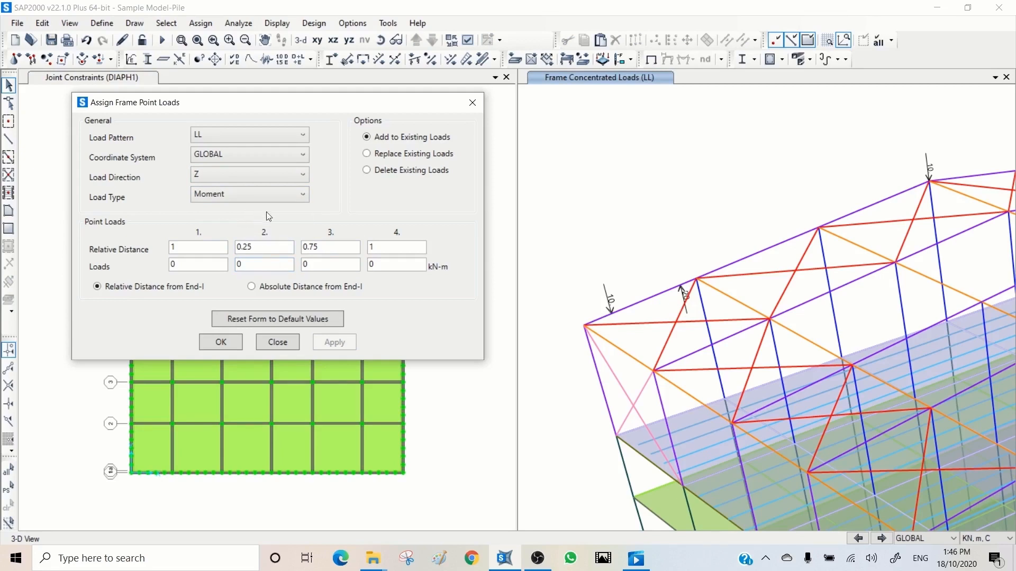
click(221, 177)
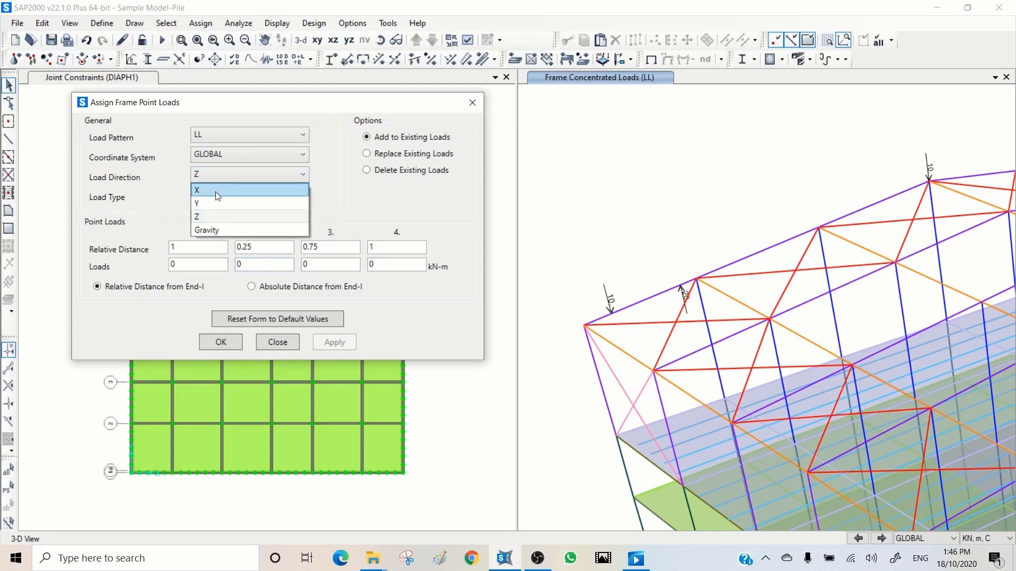
click(216, 191)
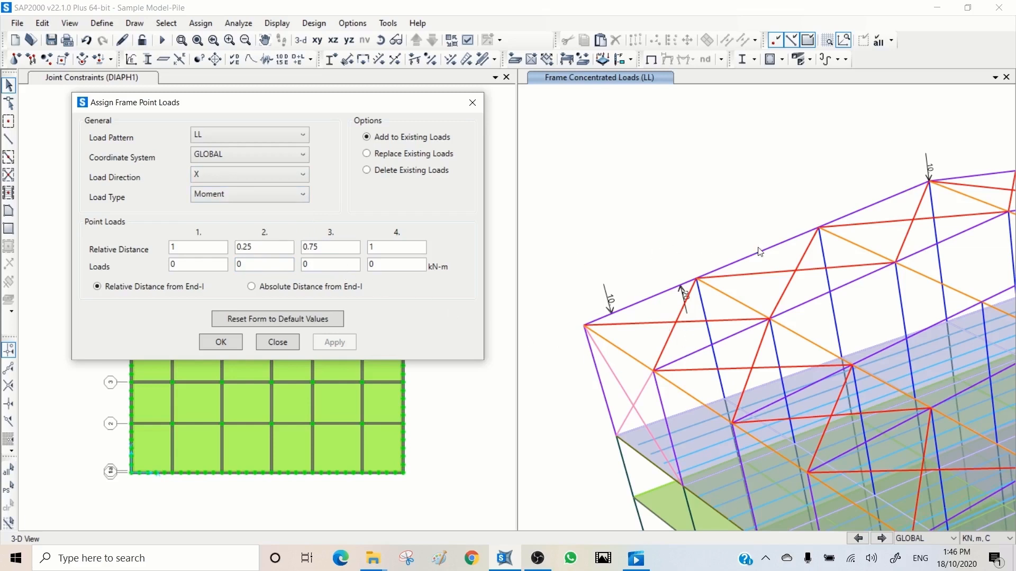
double_click(315, 268)
text(10)
click(741, 260)
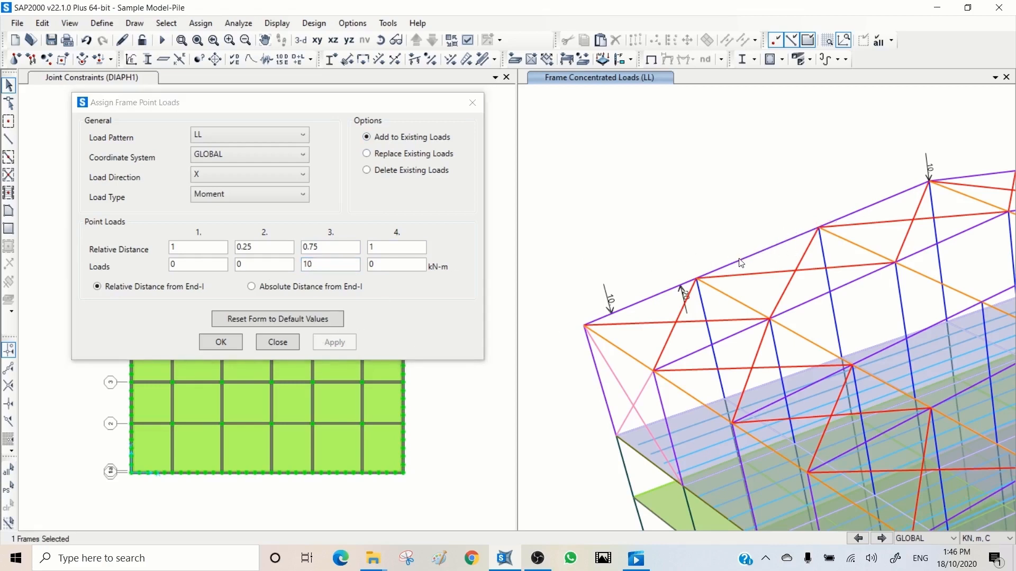
click(334, 341)
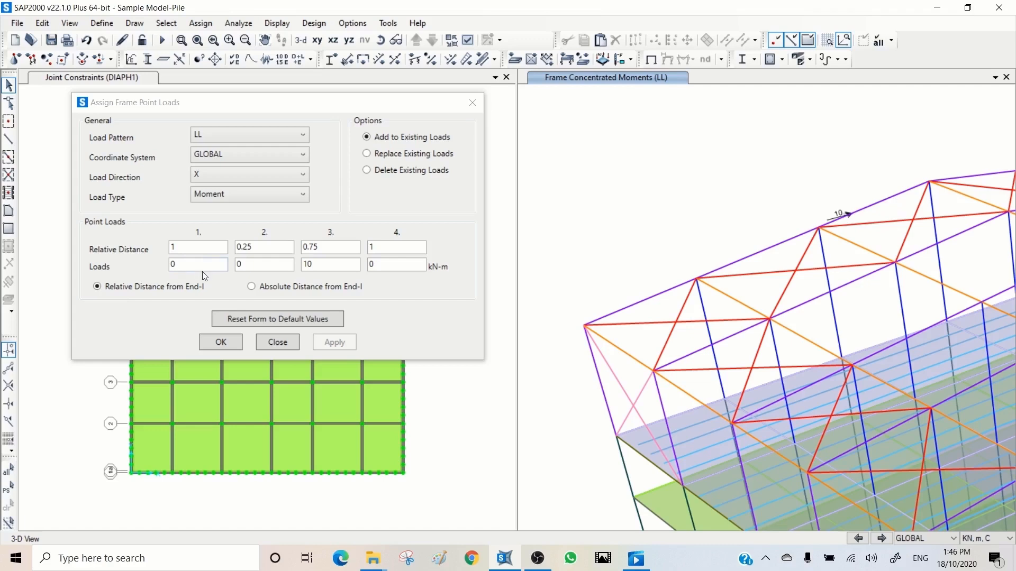
- Add a 10 kN-m LL point moment about local axis 1 at relative distance 0.25 on the roof edge frame, with the third load zeroed
click(245, 157)
click(226, 183)
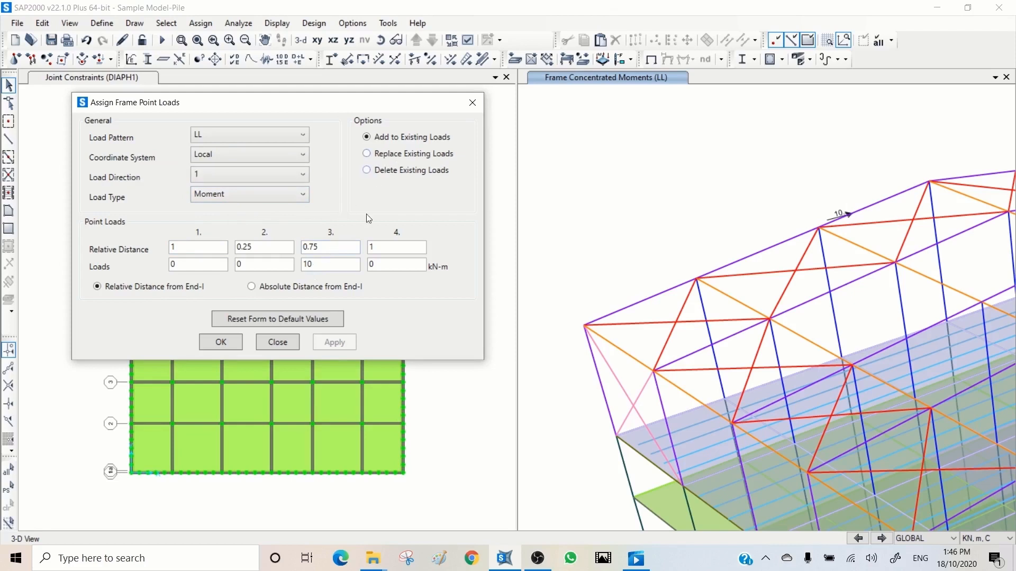
double_click(325, 264)
text(0)
double_click(252, 266)
text(10)
click(747, 264)
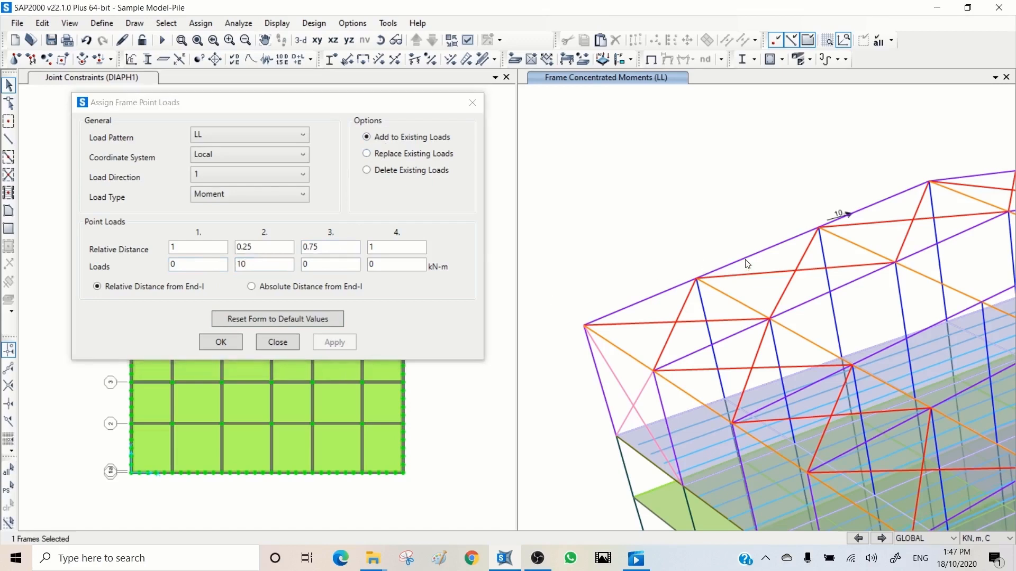
click(336, 341)
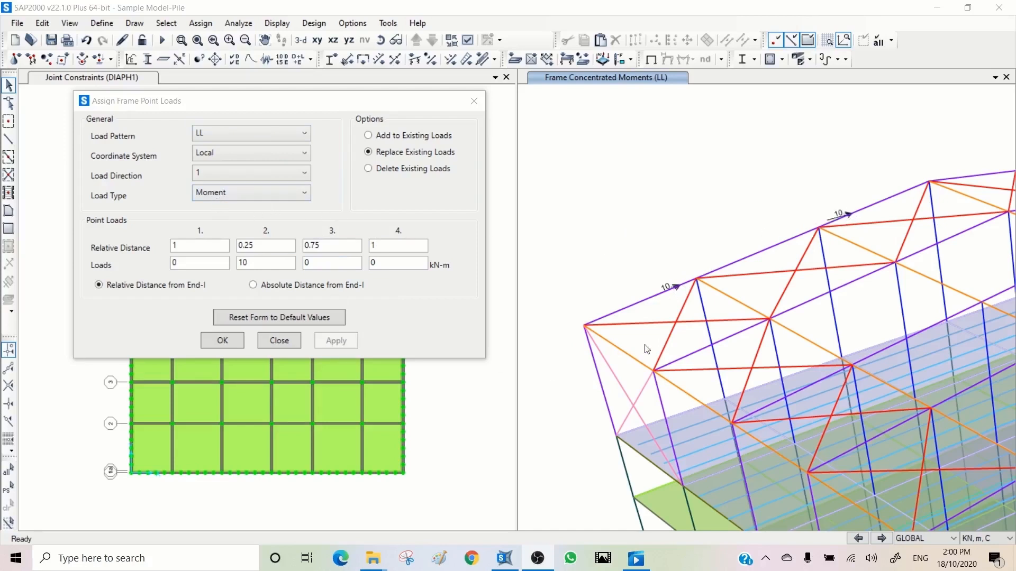
- Set the frame point load type back to Force and review the loads assigned to the roof edge frame in its line information
click(227, 192)
click(218, 208)
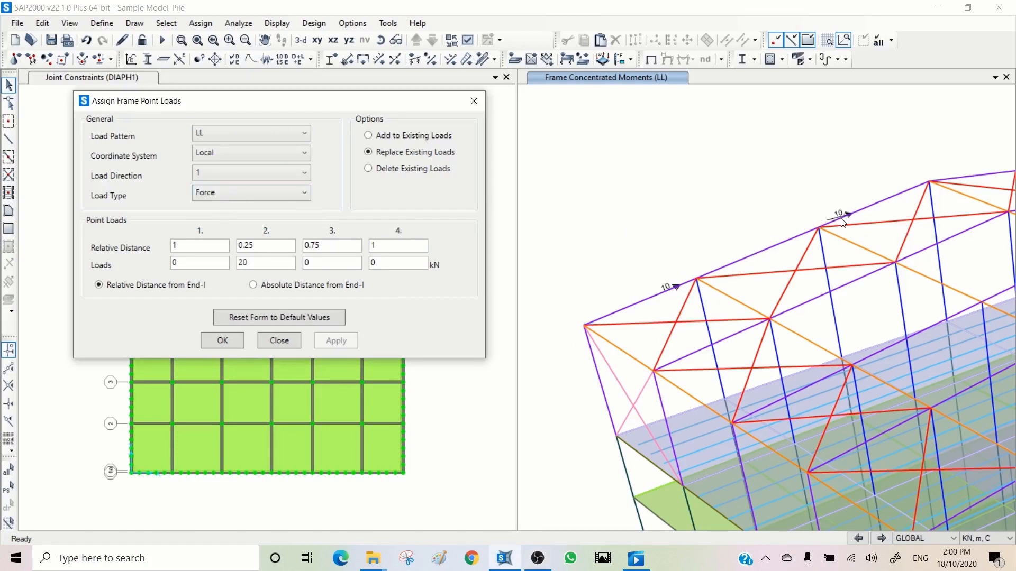
right_click(751, 257)
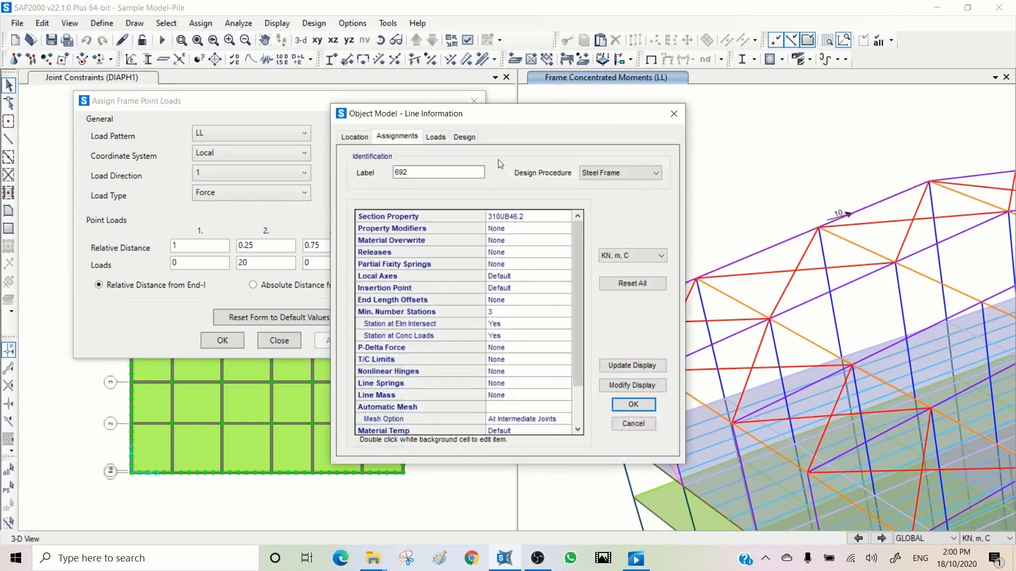
click(435, 137)
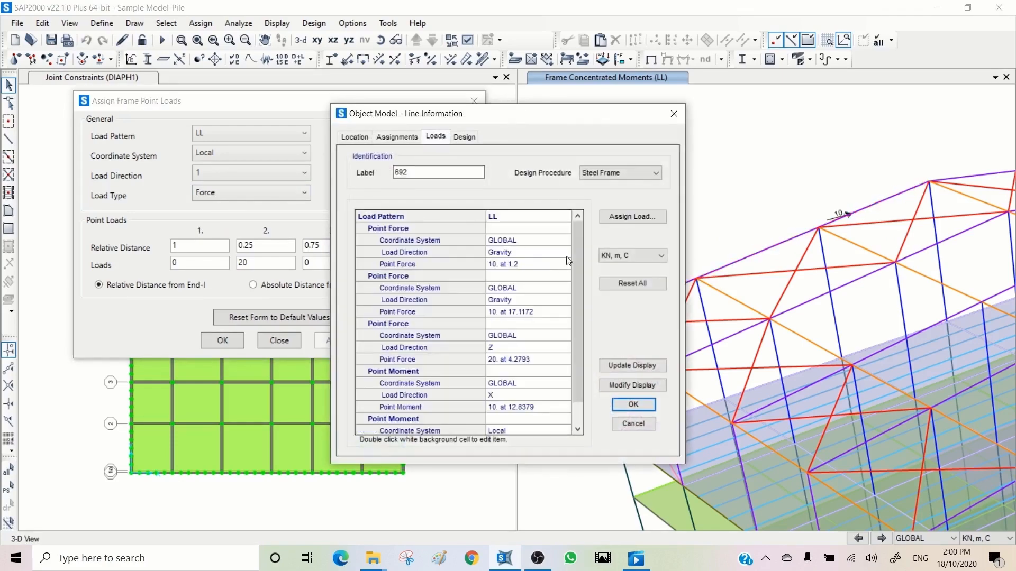
scroll(577, 254, down, 1)
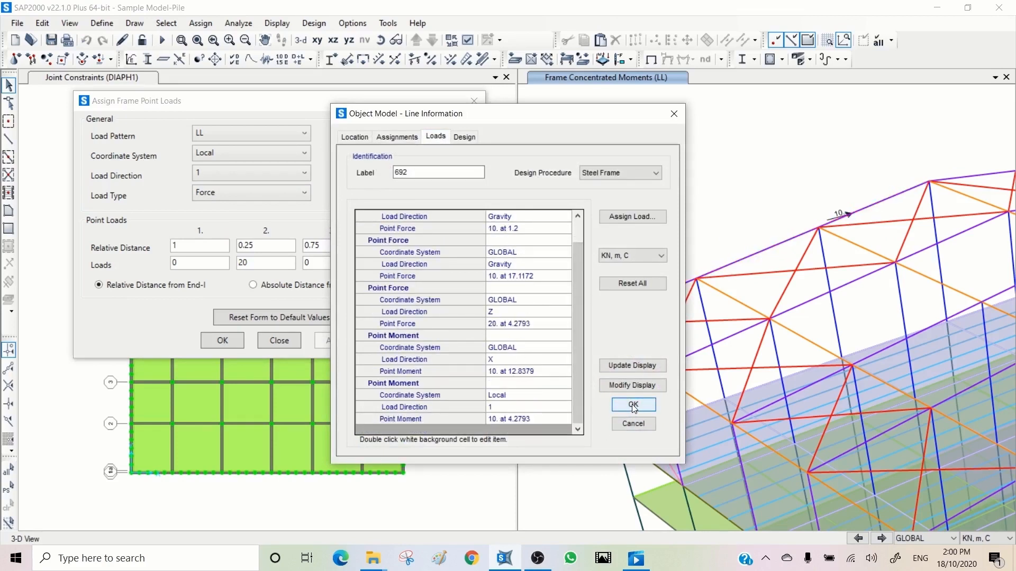
click(632, 423)
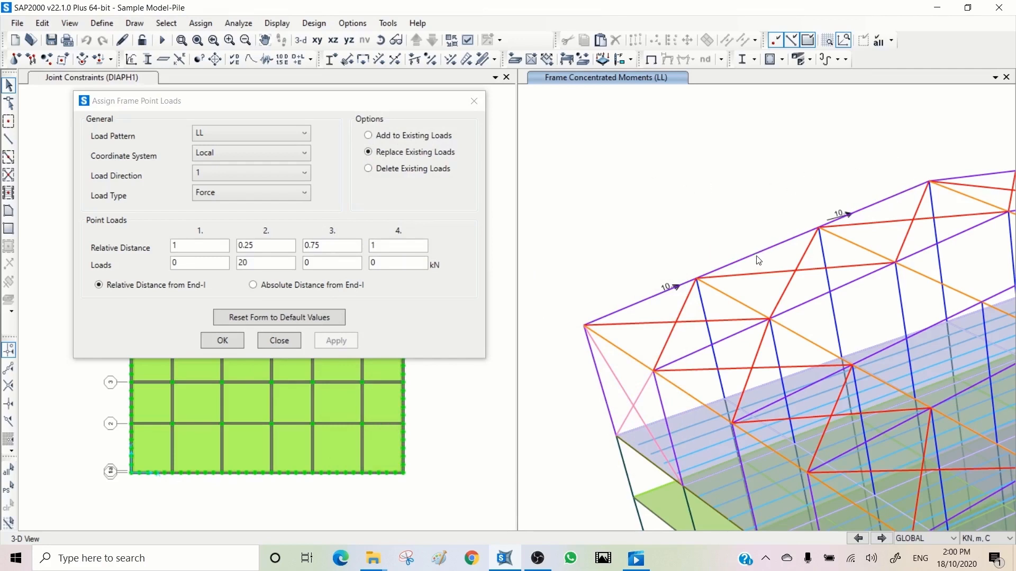
- Display the LL span loading forces on the frame elements in the current display system
click(279, 24)
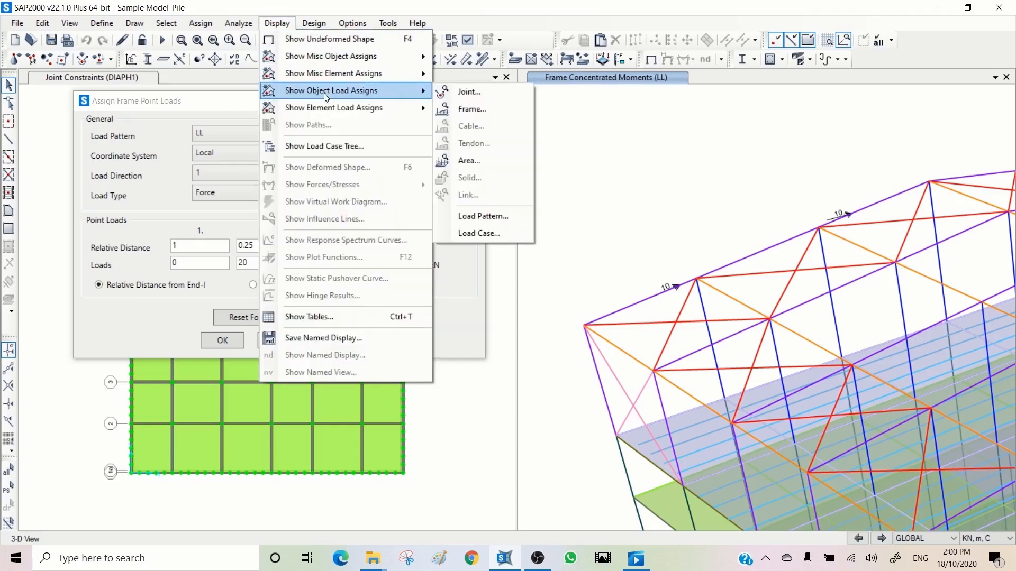
mouse_move(337, 109)
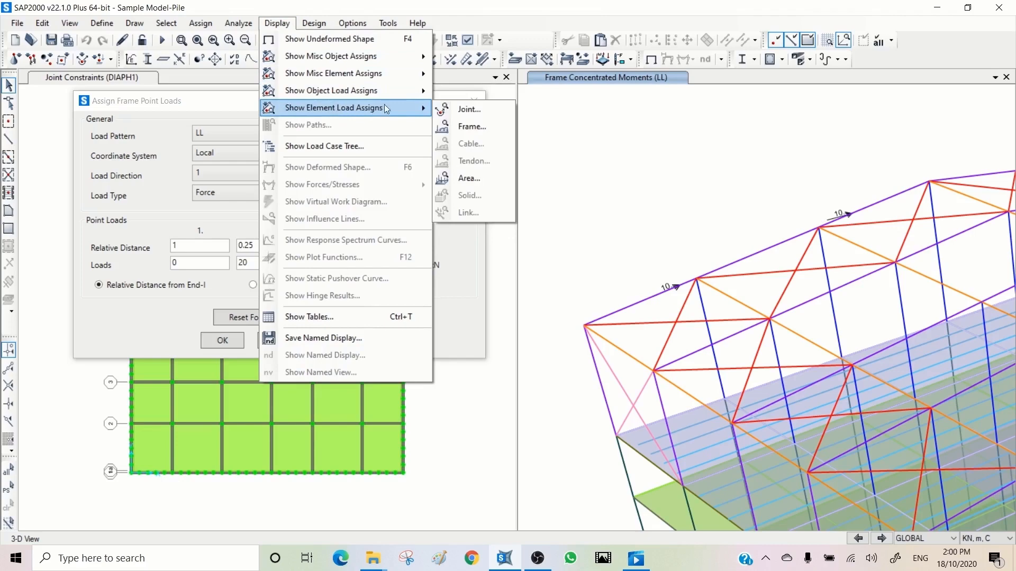
click(465, 128)
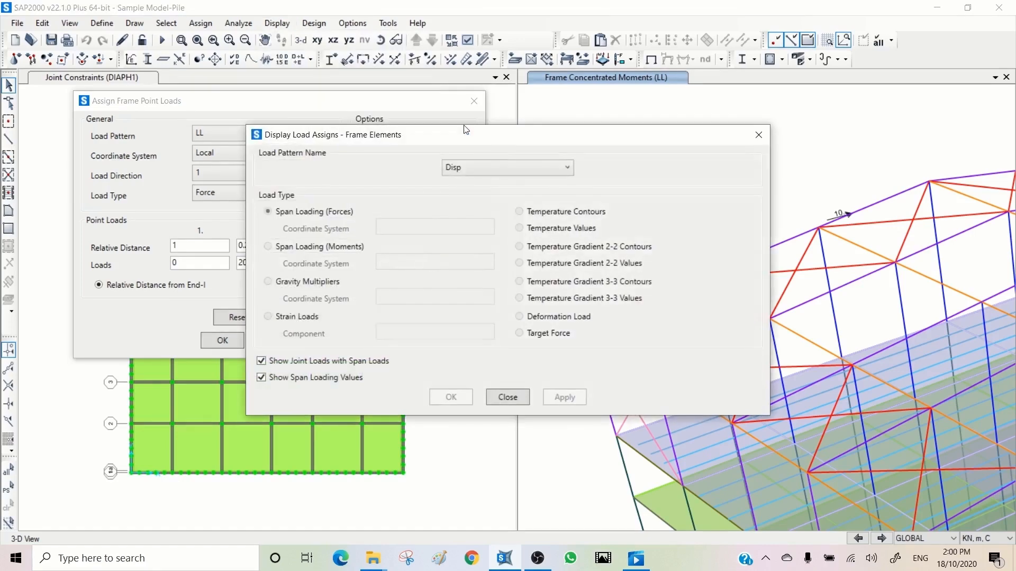
click(472, 167)
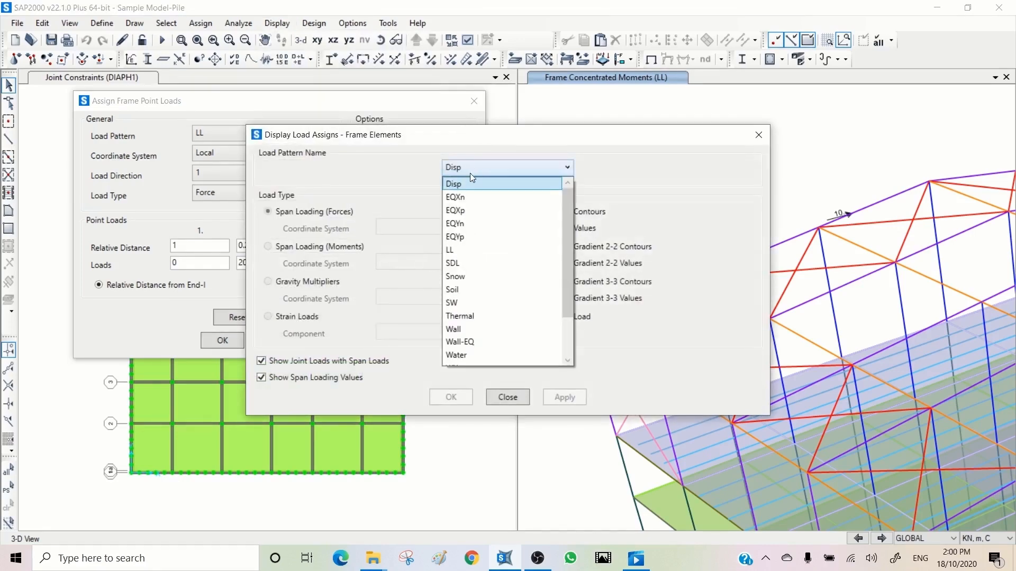
click(459, 250)
drag(461, 133, 240, 52)
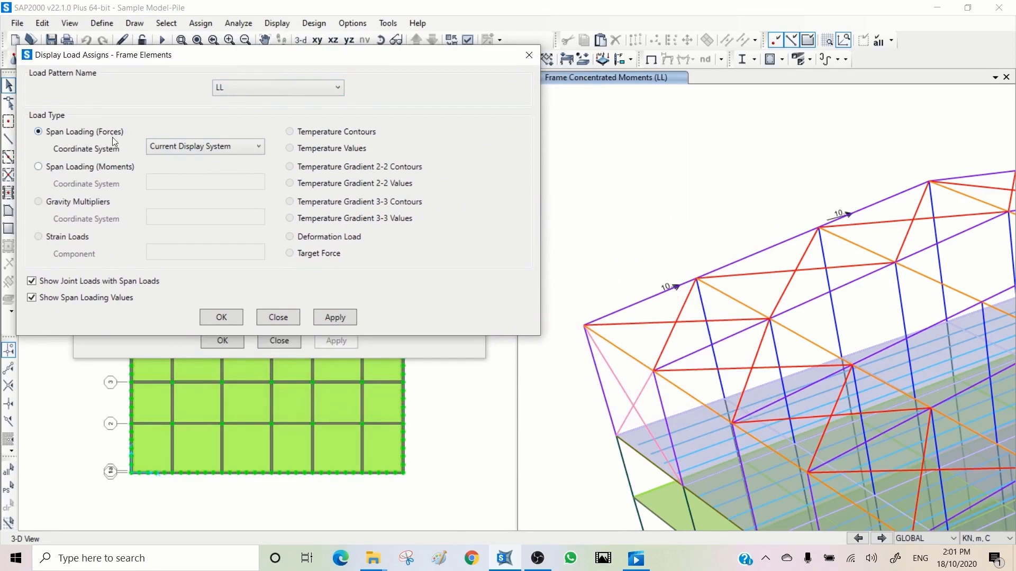
click(347, 318)
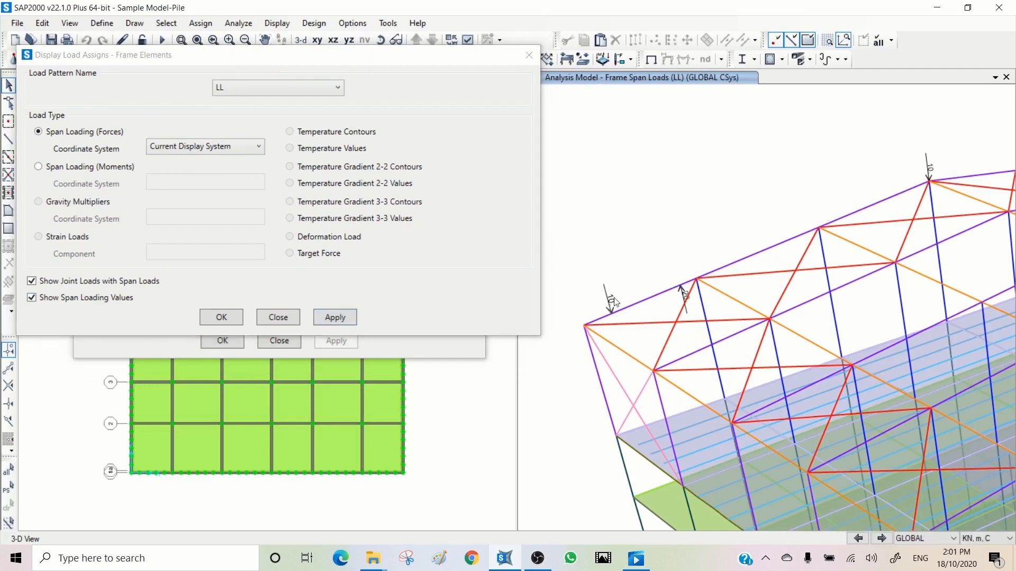
- Switch the frame element load display to LL span loading moments, keeping the current display coordinate system
click(64, 168)
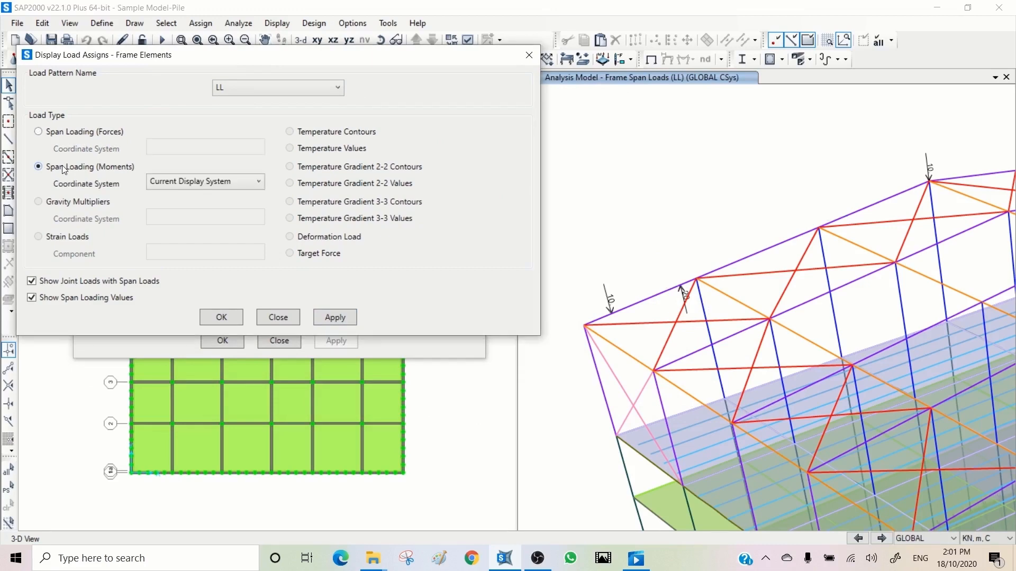
click(244, 183)
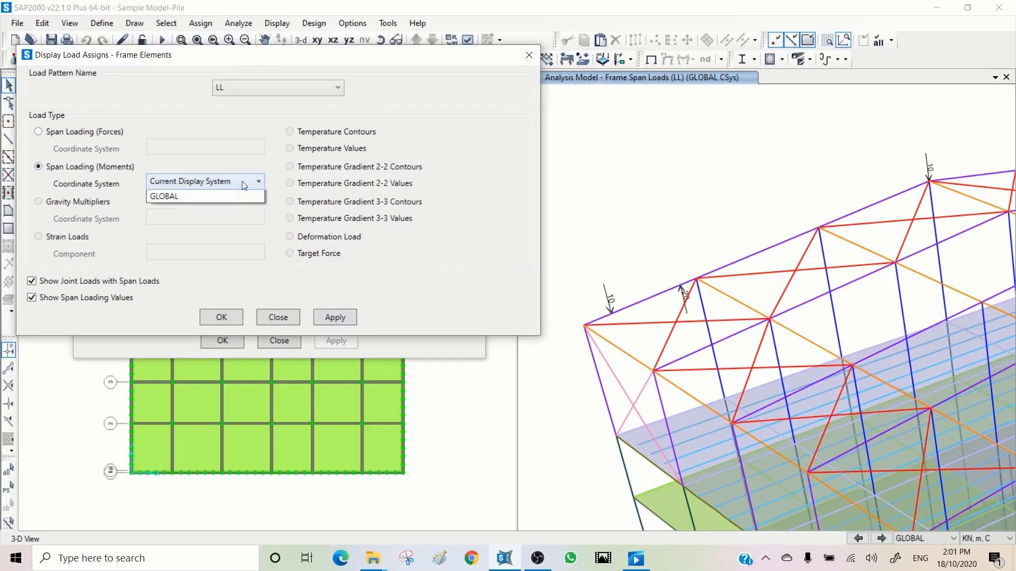
click(242, 181)
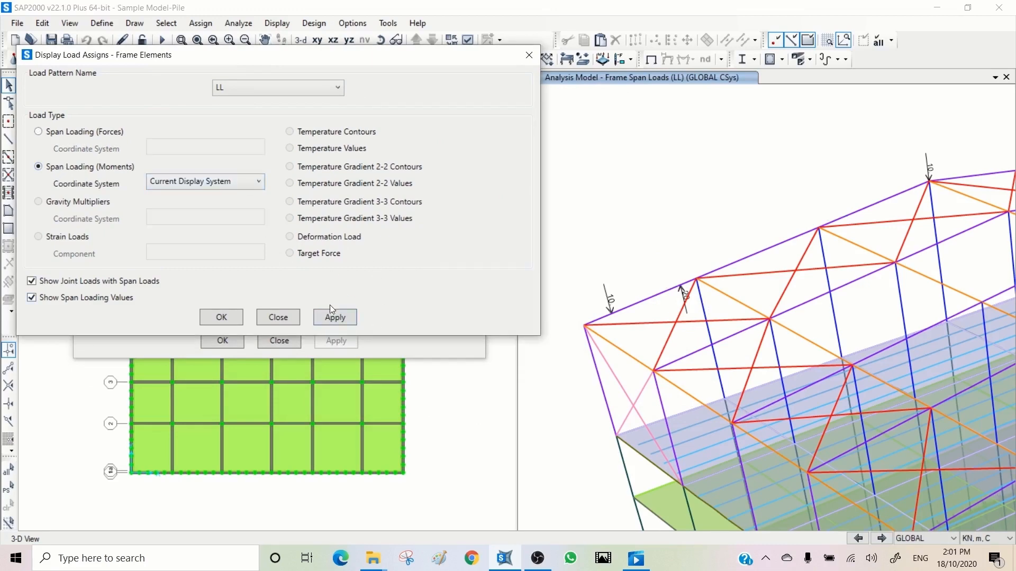
click(338, 317)
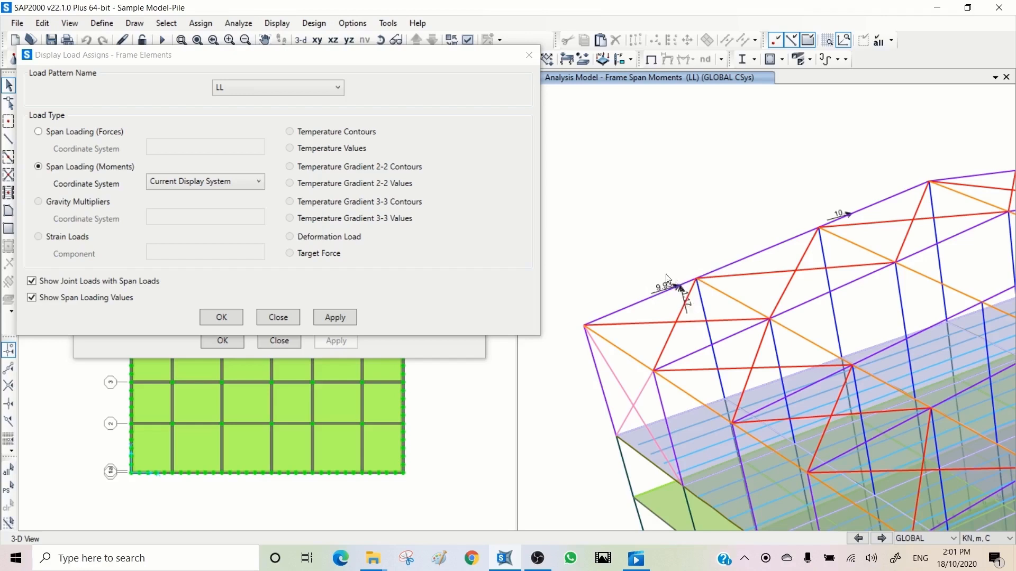
- Display the LL span loading moments in the Frame Local coordinate system
click(227, 181)
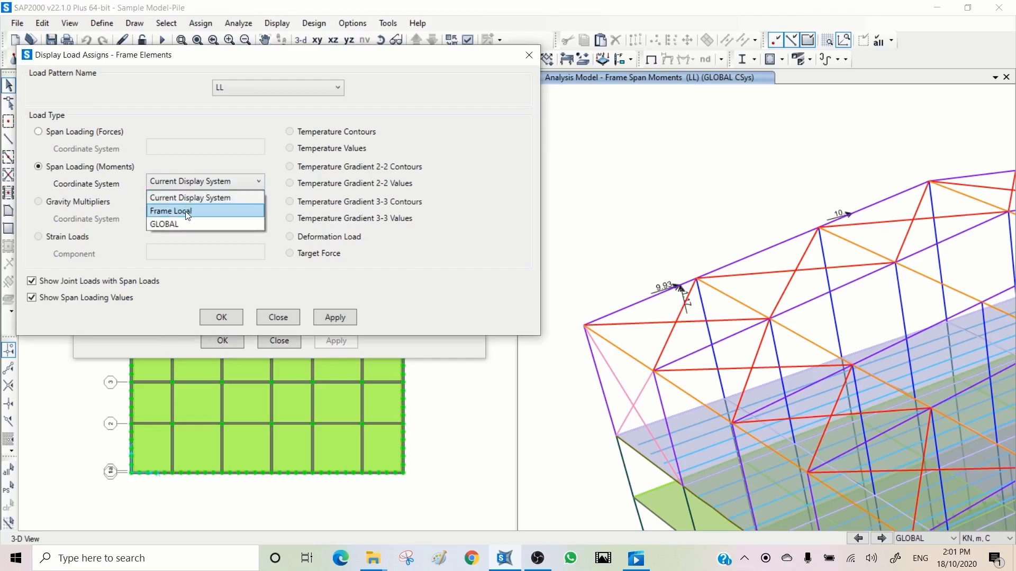
click(188, 211)
click(332, 316)
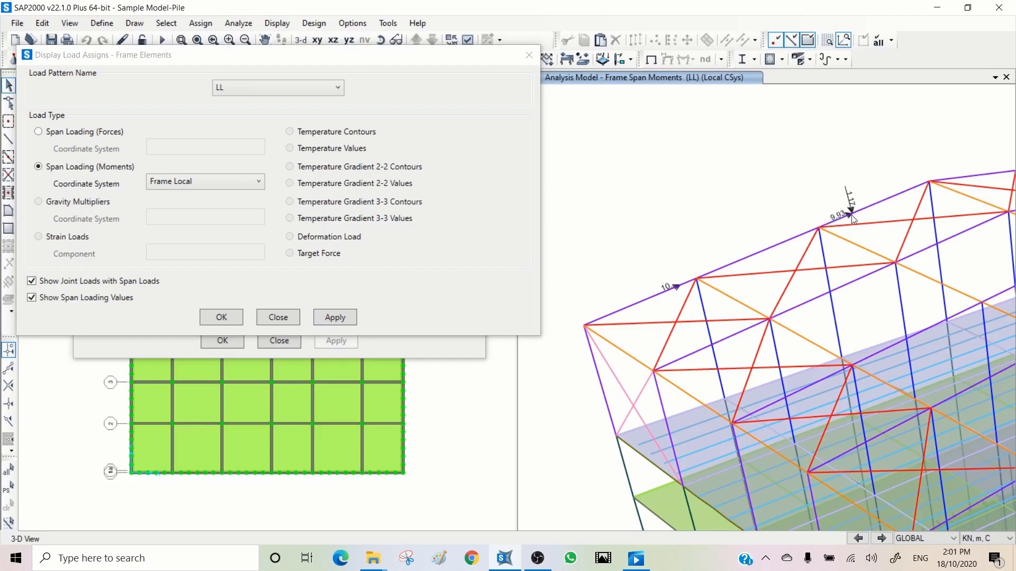
- Display the LL span loading moments in the GLOBAL coordinate system
click(182, 181)
click(166, 221)
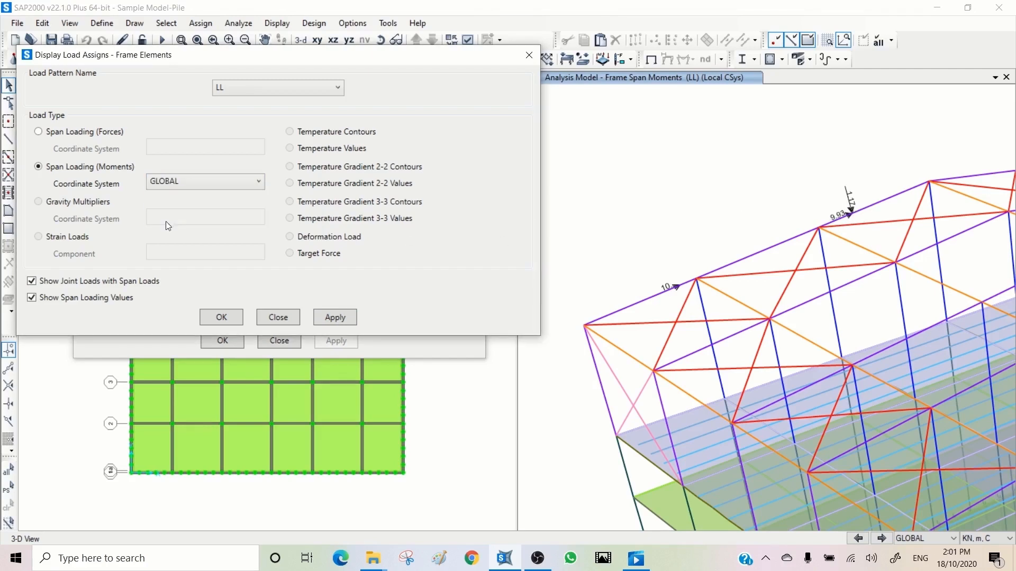
click(332, 319)
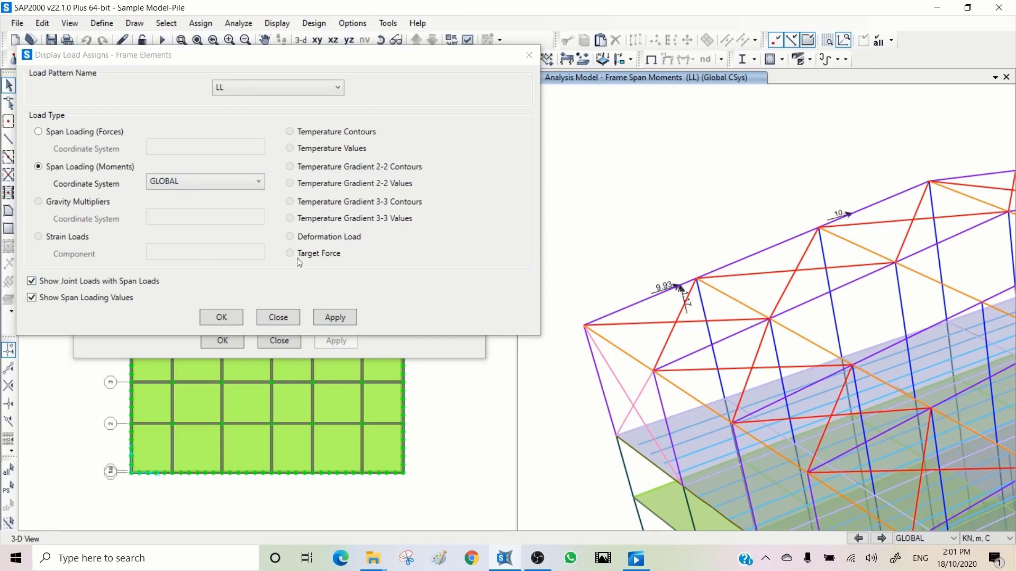
- Replace the roof edge frame's LL point loads with a 20 kN force at relative distance 0.25 in local direction 1
click(273, 313)
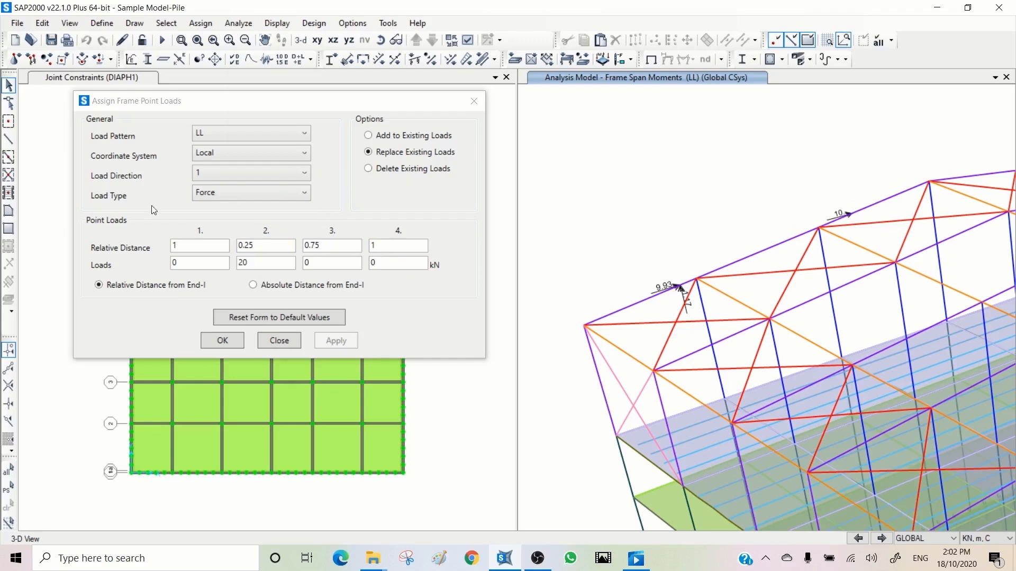
click(221, 195)
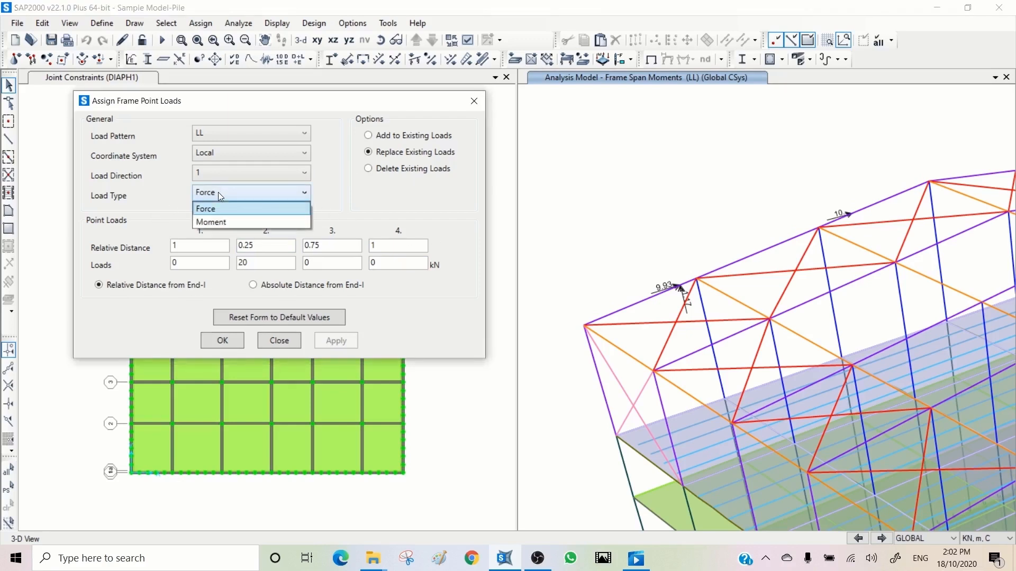
click(220, 195)
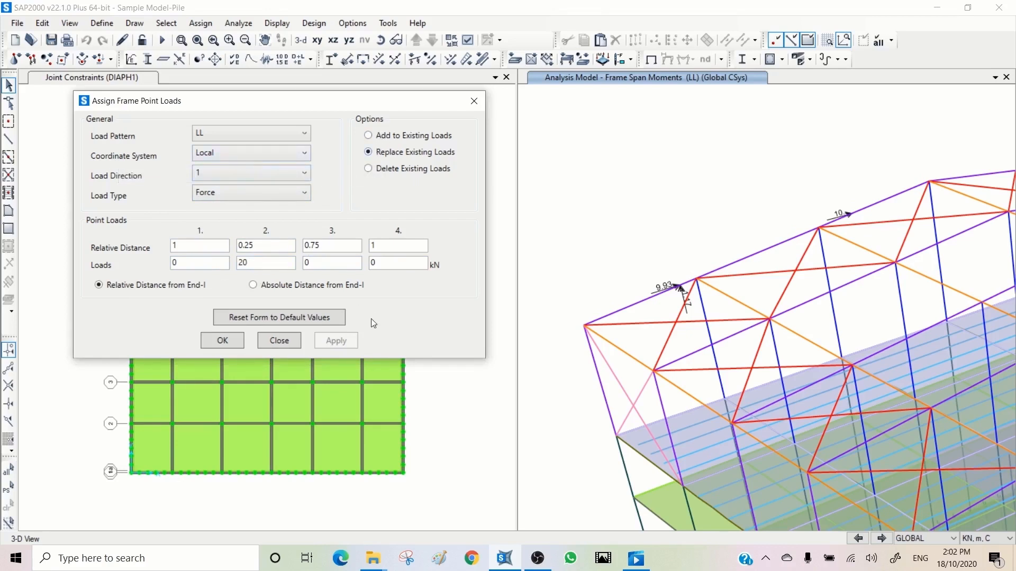
click(722, 266)
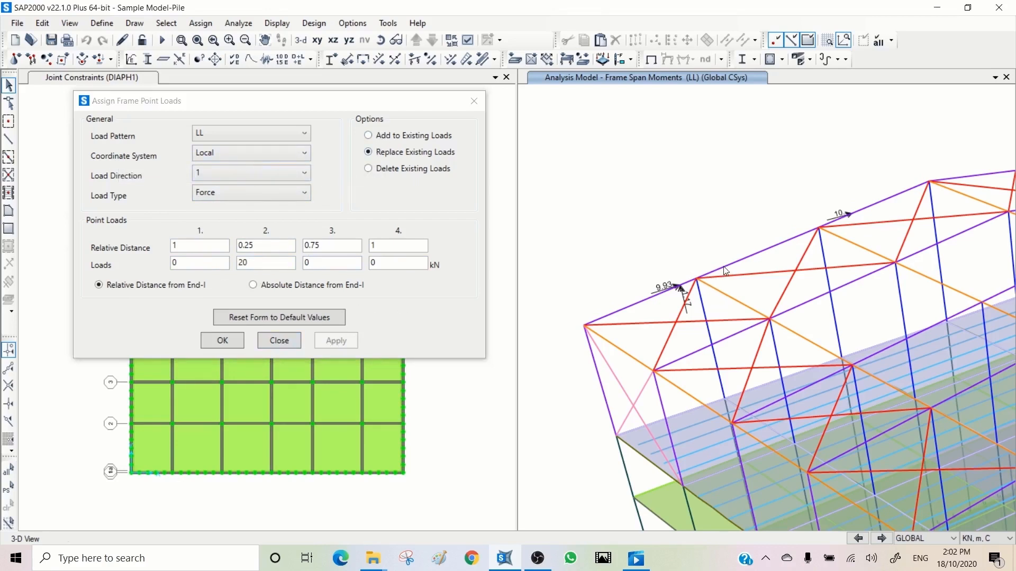
click(337, 341)
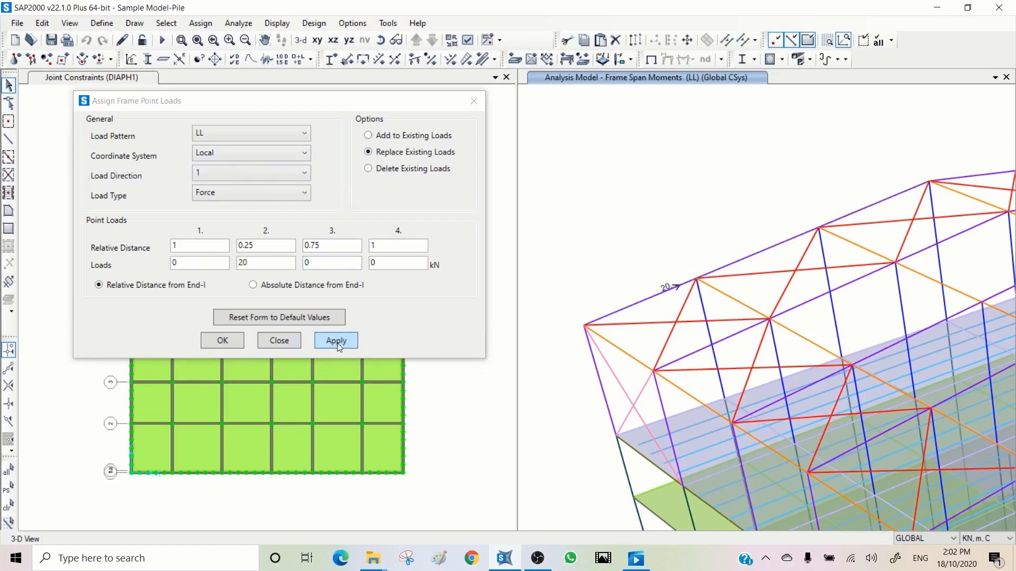
- Inspect the load assignments of the roof edge frame and close the point load assignment
right_click(653, 295)
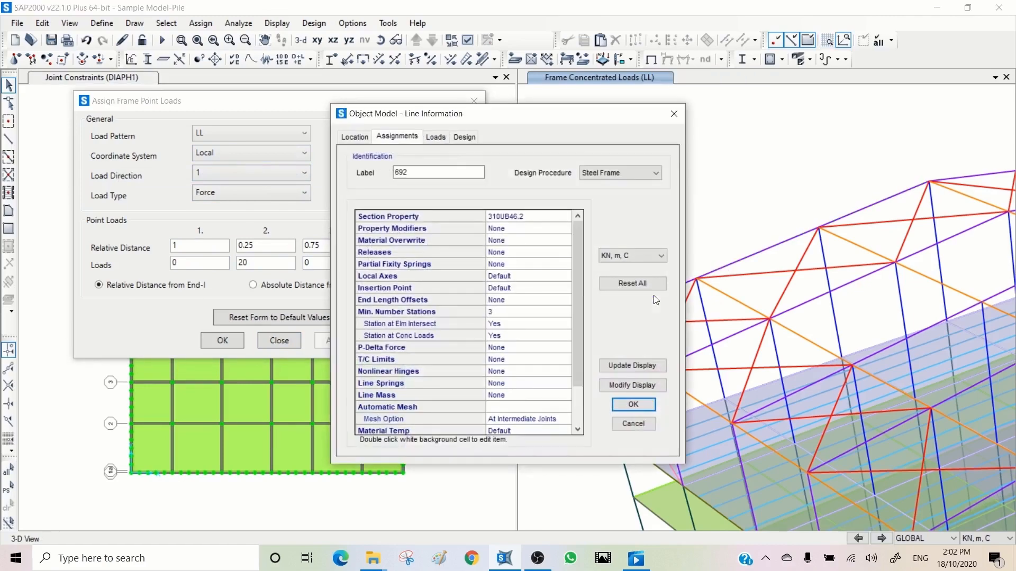
click(435, 137)
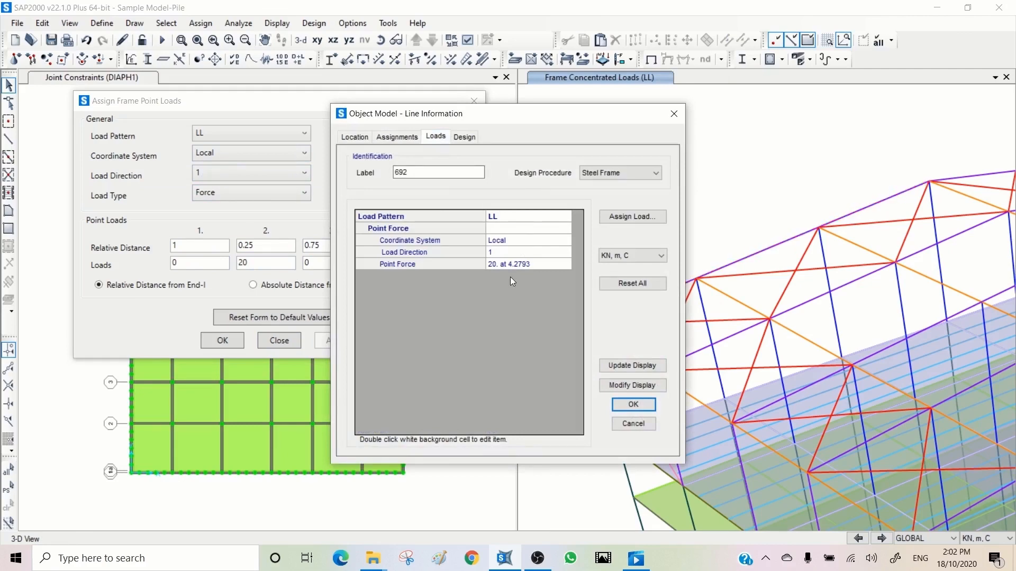
click(631, 423)
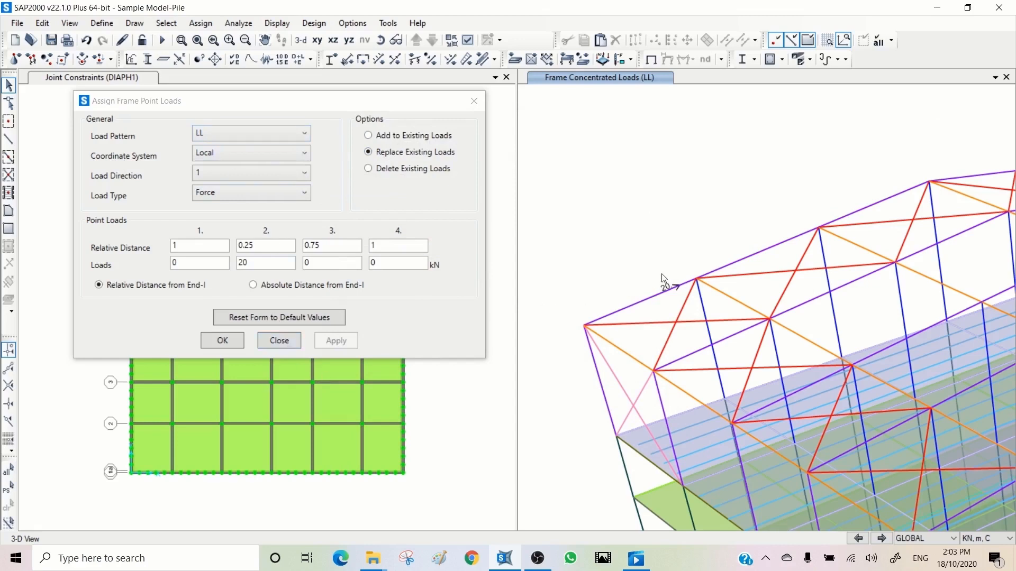
click(294, 340)
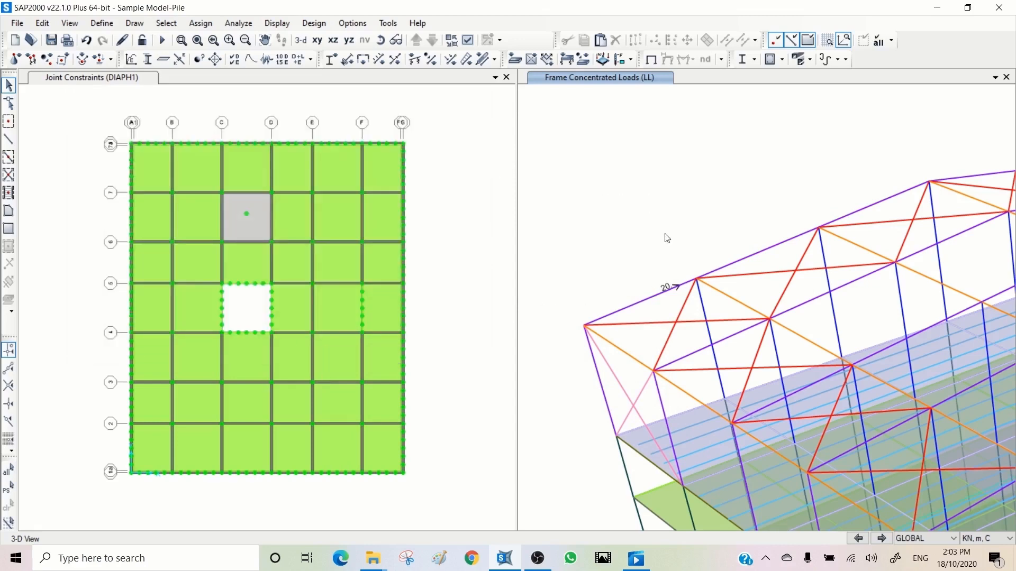
- Assign a 10 kN/m uniform SDL force in the GLOBAL Gravity direction to the roof edge frame
click(652, 299)
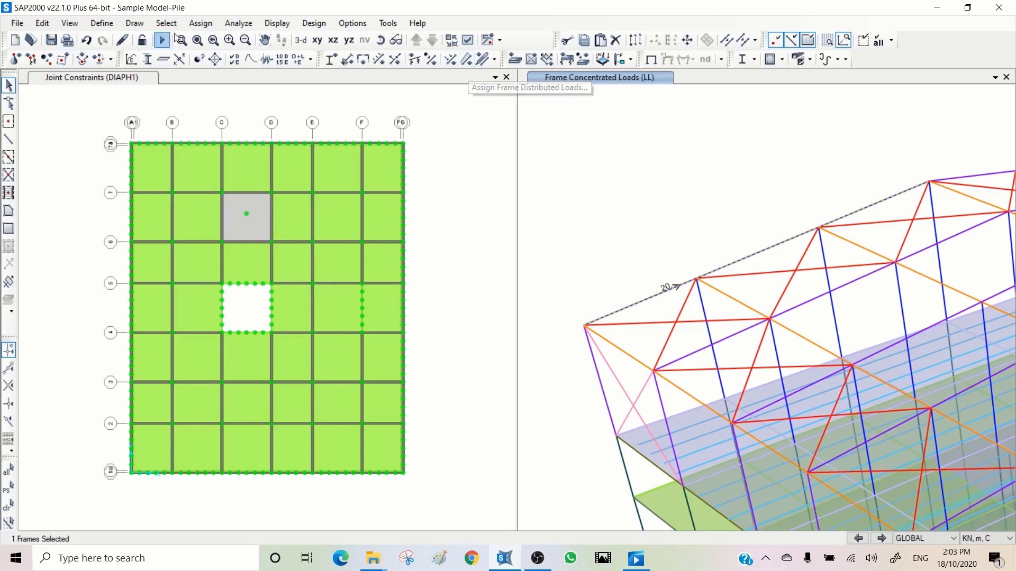
click(203, 23)
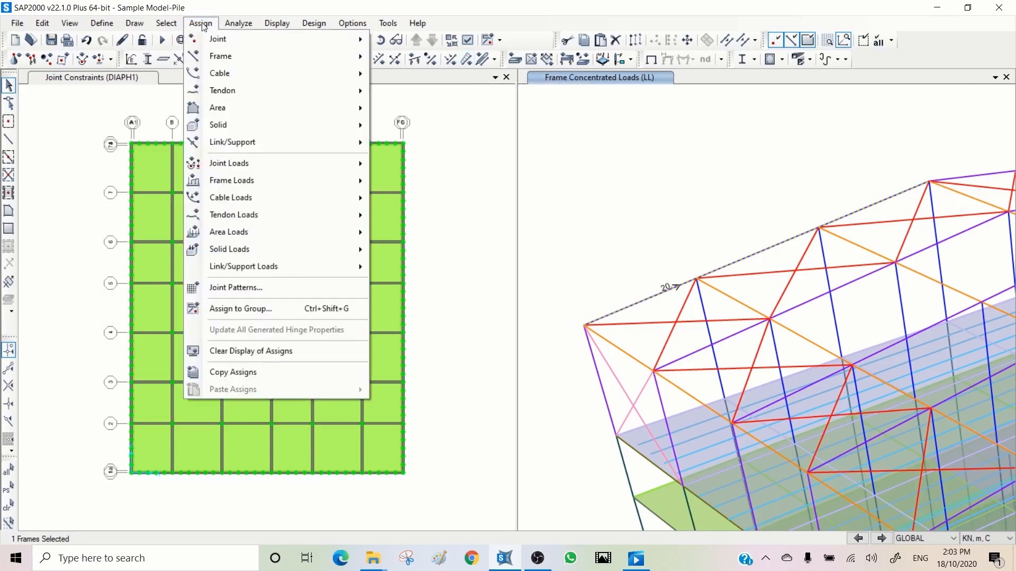
mouse_move(270, 178)
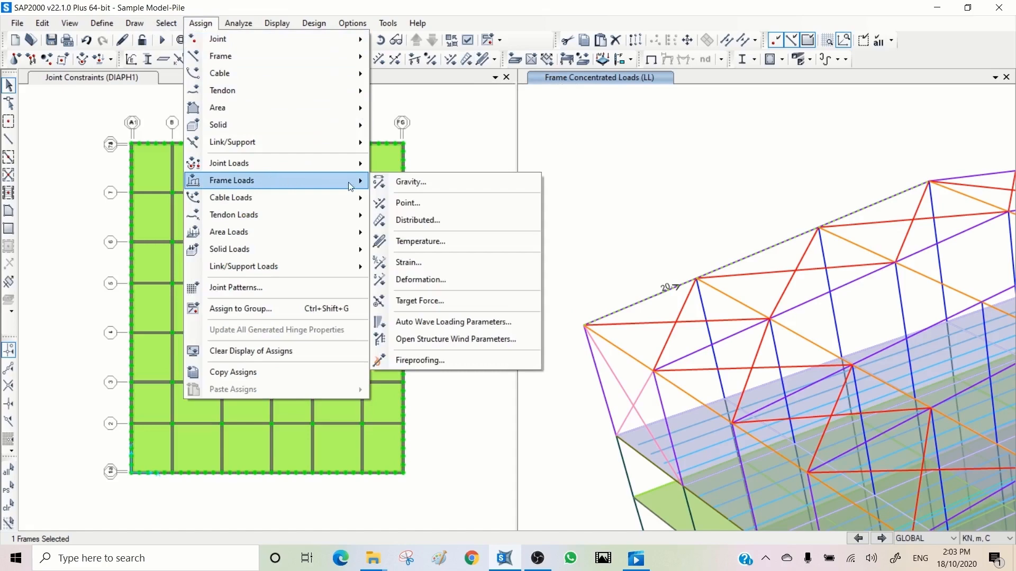
click(421, 220)
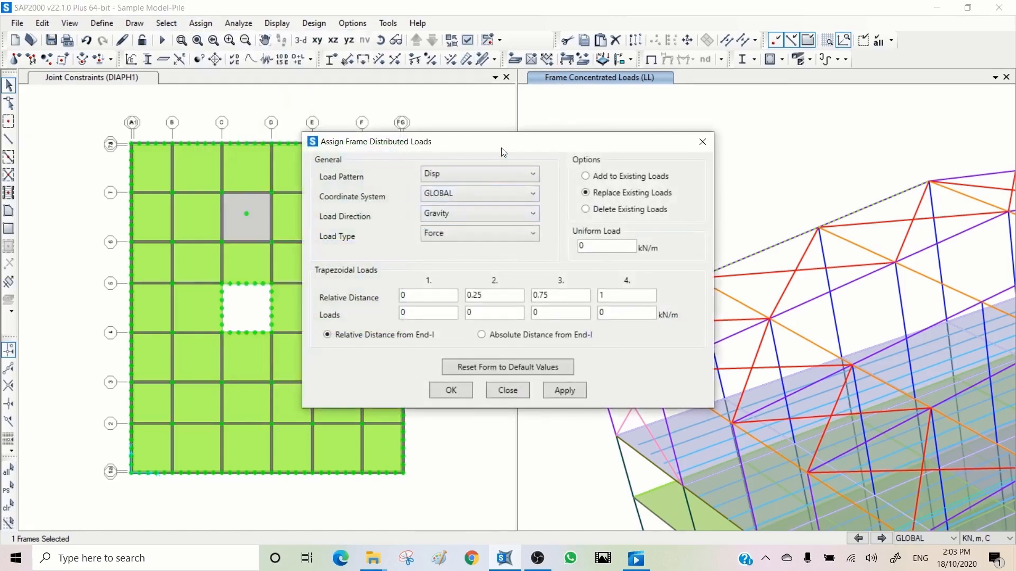
drag(492, 141, 224, 39)
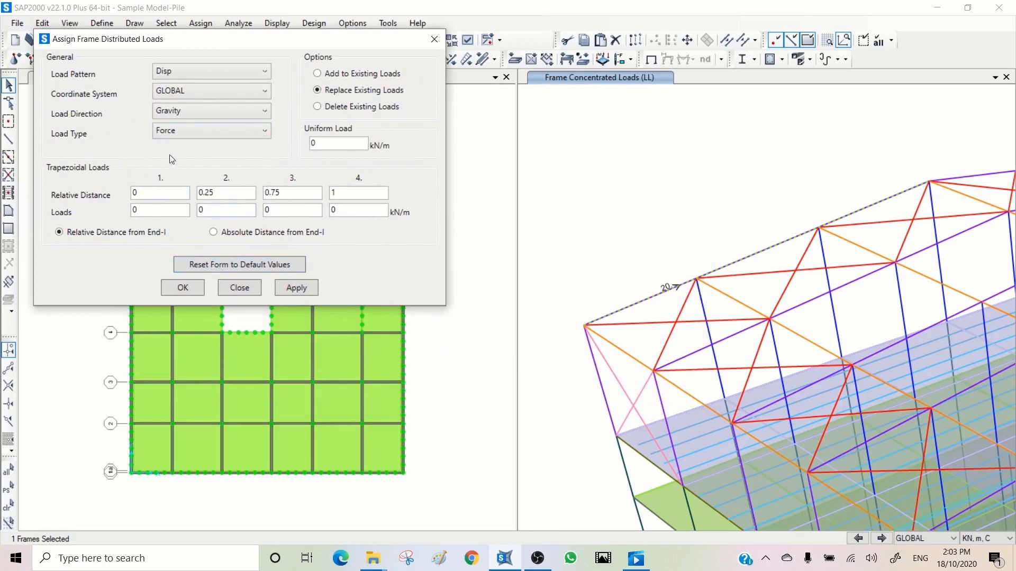
click(179, 71)
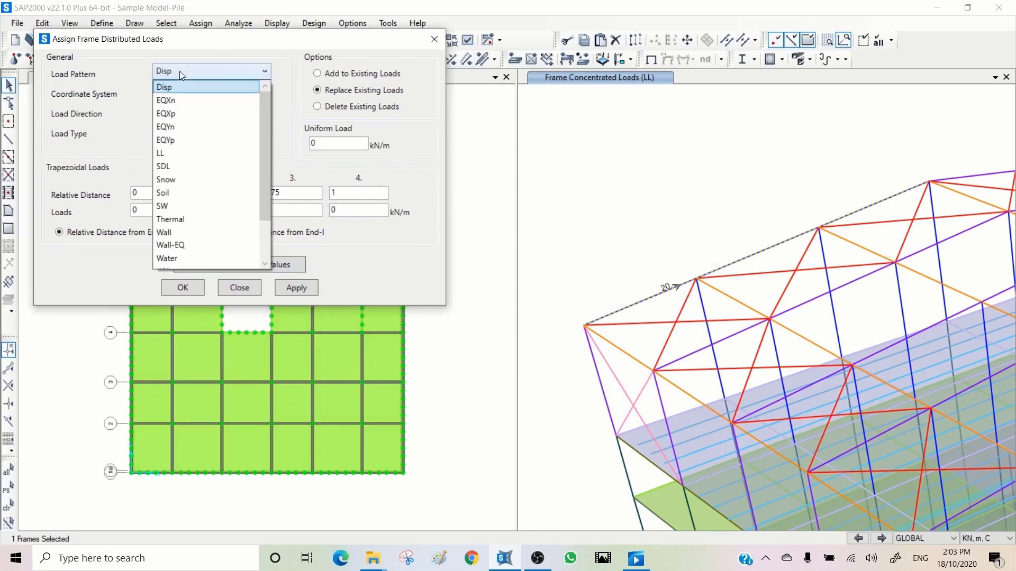
click(179, 167)
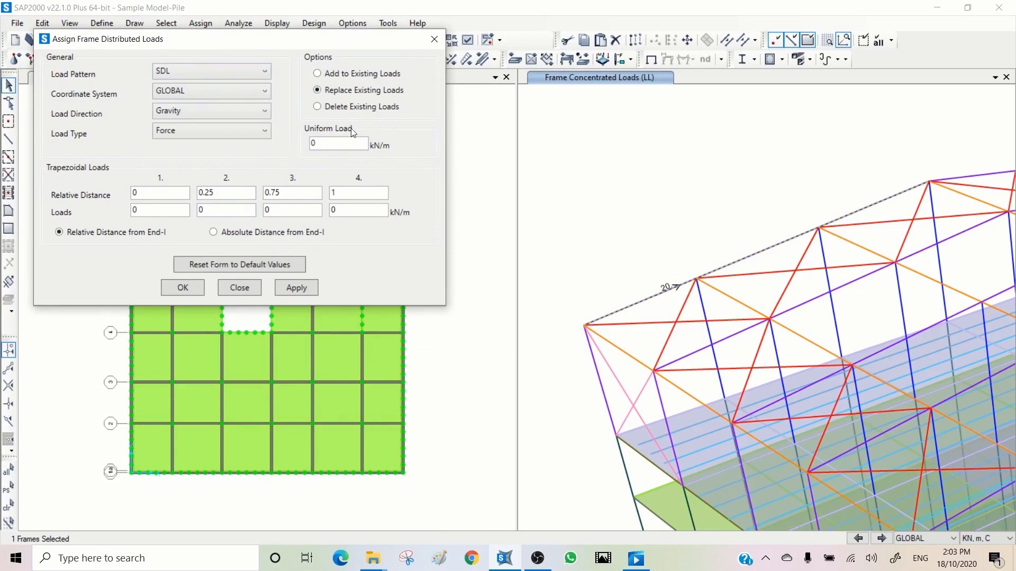
double_click(321, 142)
click(184, 111)
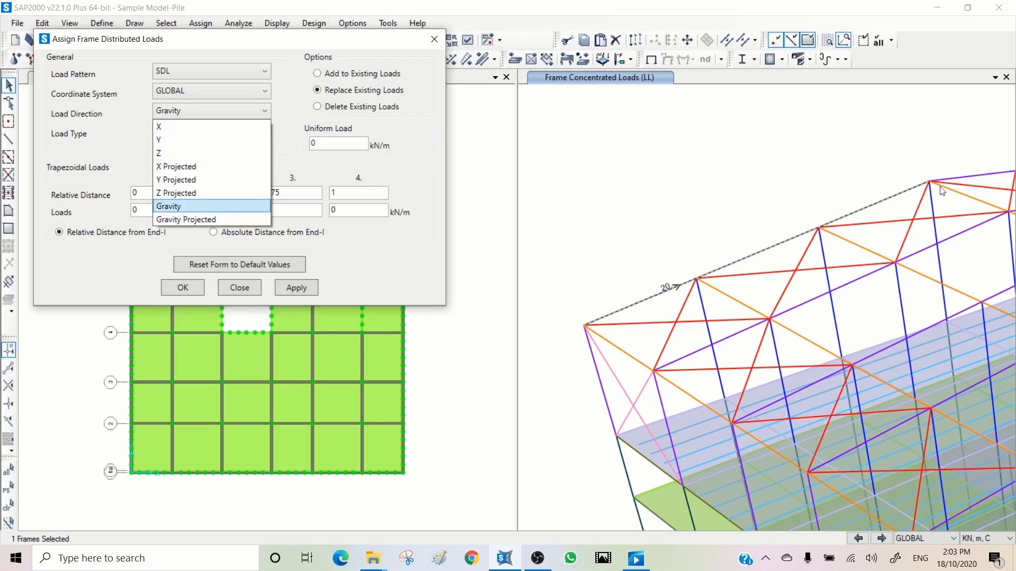
click(183, 206)
click(321, 142)
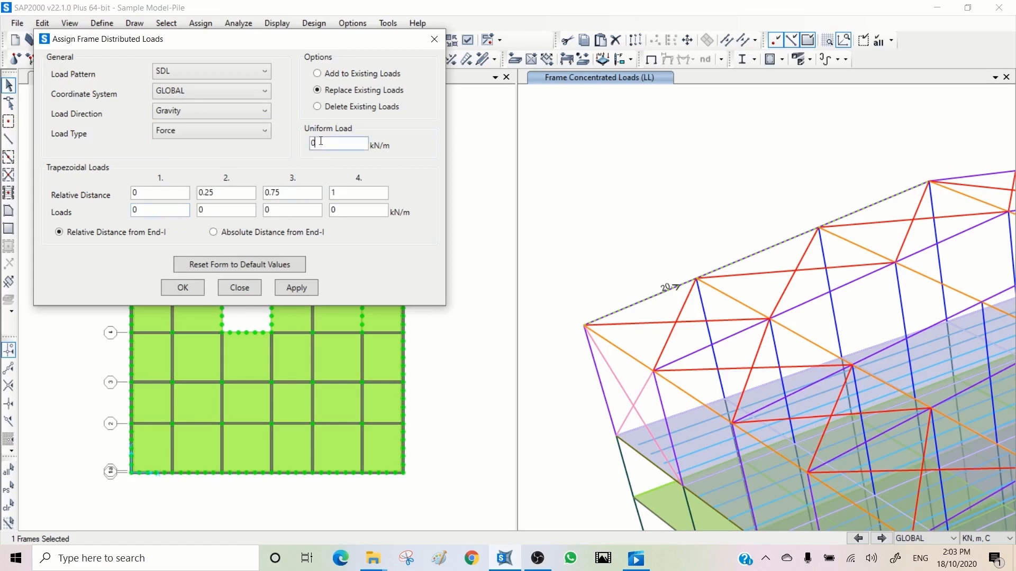
text(10)
click(298, 287)
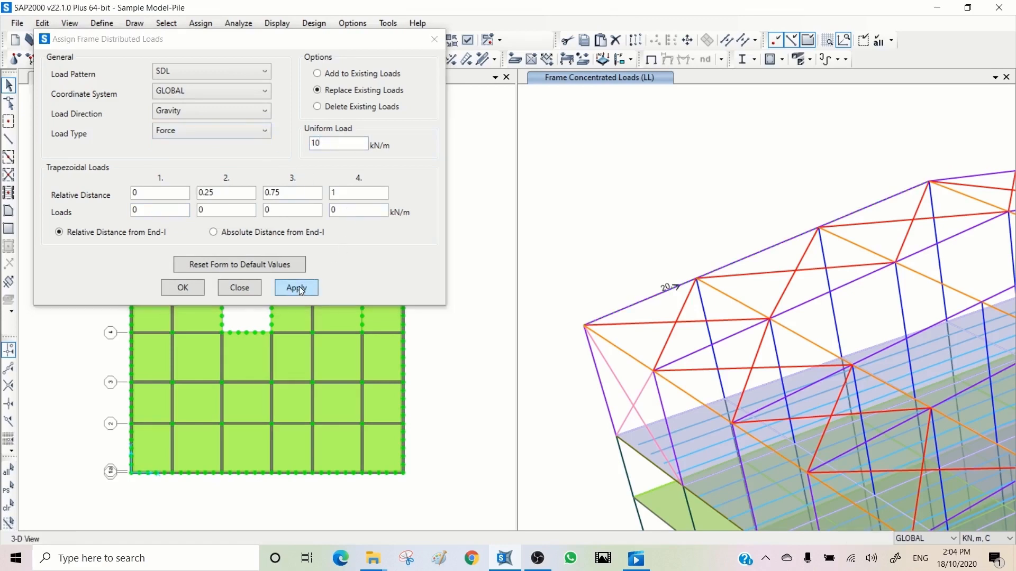
- Replace the roof edge frame's SDL distributed load with a 10 kN/m uniform force in the Gravity Projected direction
click(926, 208)
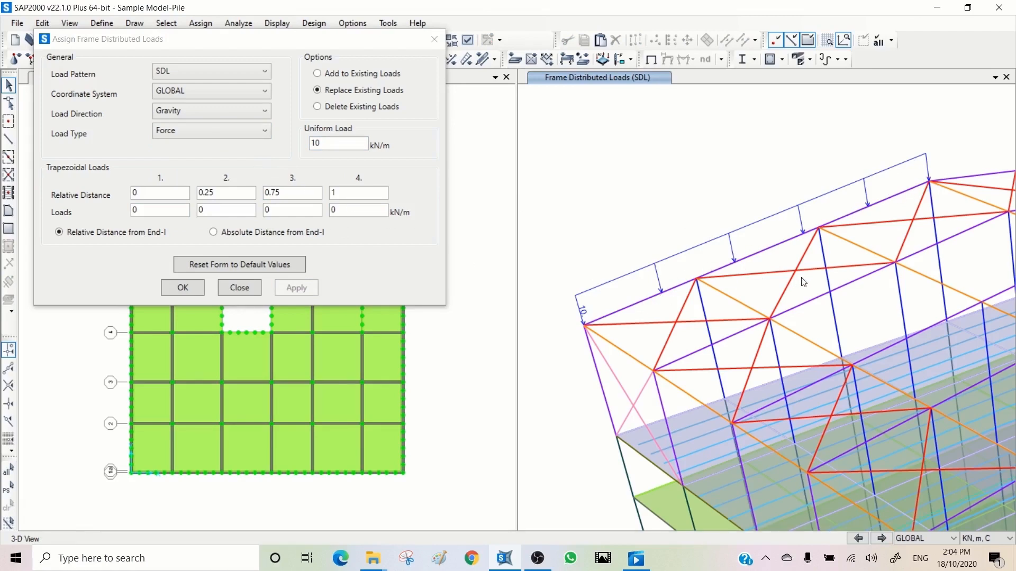
click(767, 249)
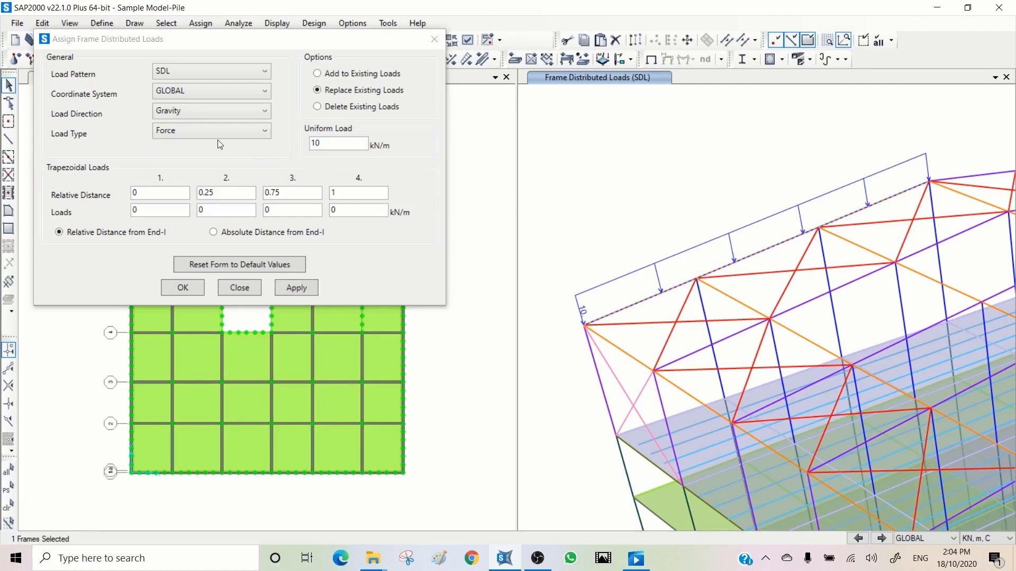
click(196, 111)
click(194, 218)
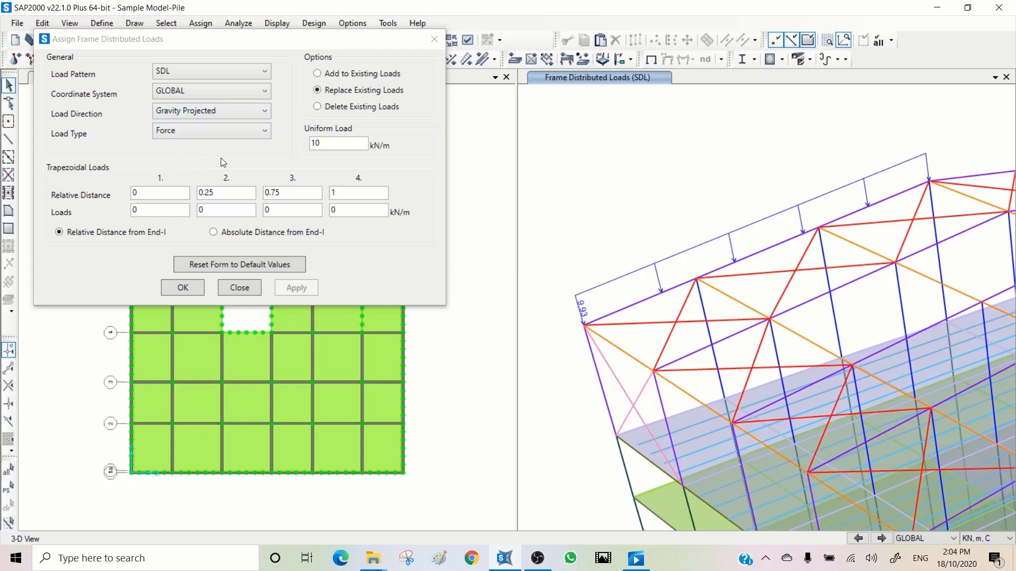
- Add a uniform SDL moment of 2 kN-m/m in local direction 1 to the roof edge frame's existing loads
click(193, 131)
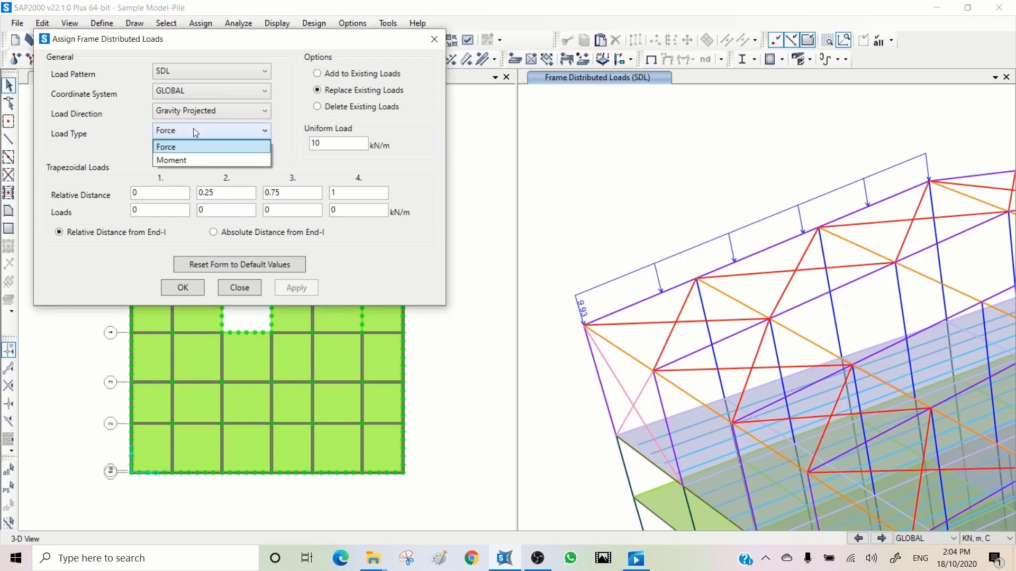
click(181, 161)
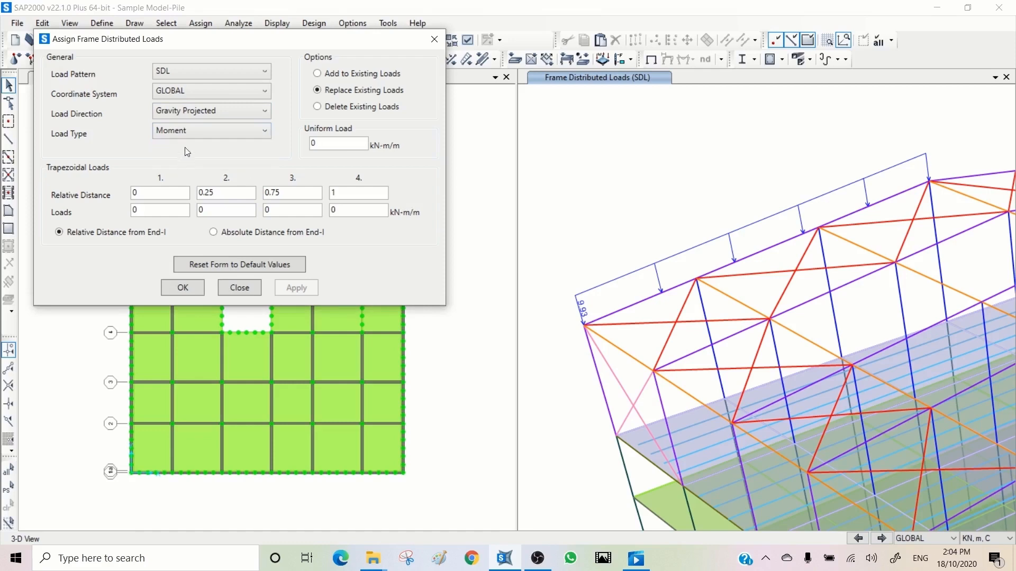
click(192, 110)
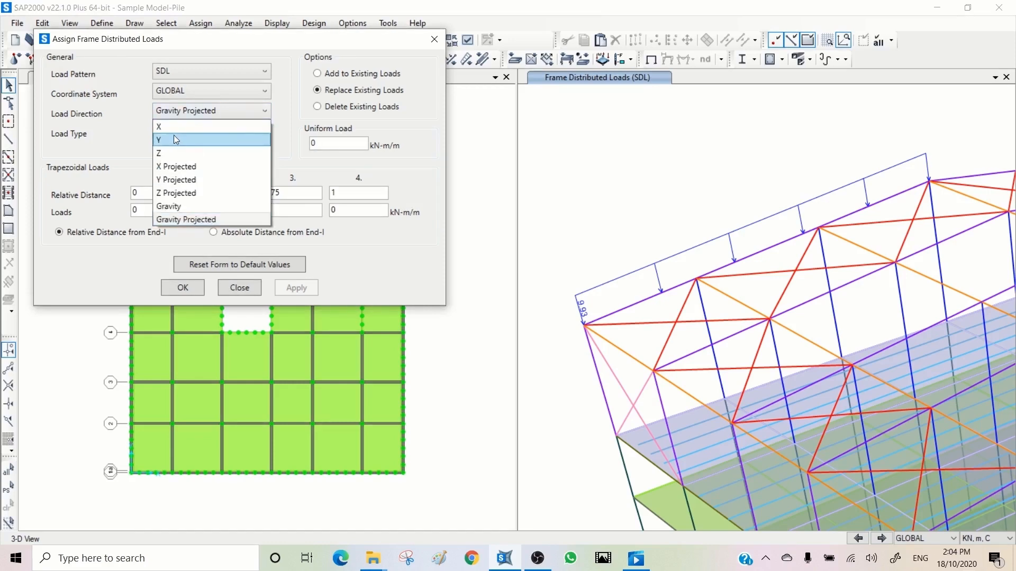
click(197, 110)
click(191, 90)
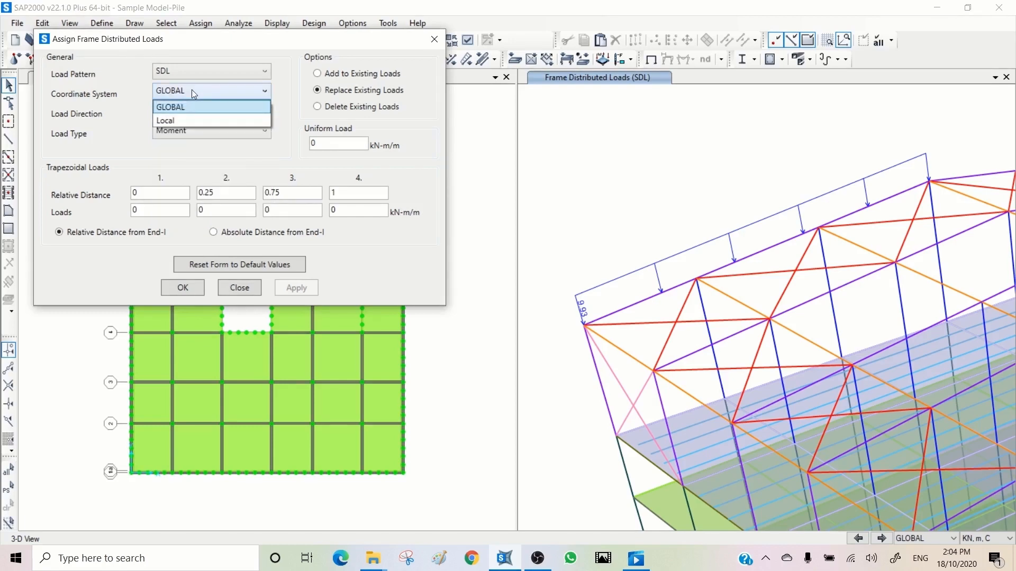
click(182, 121)
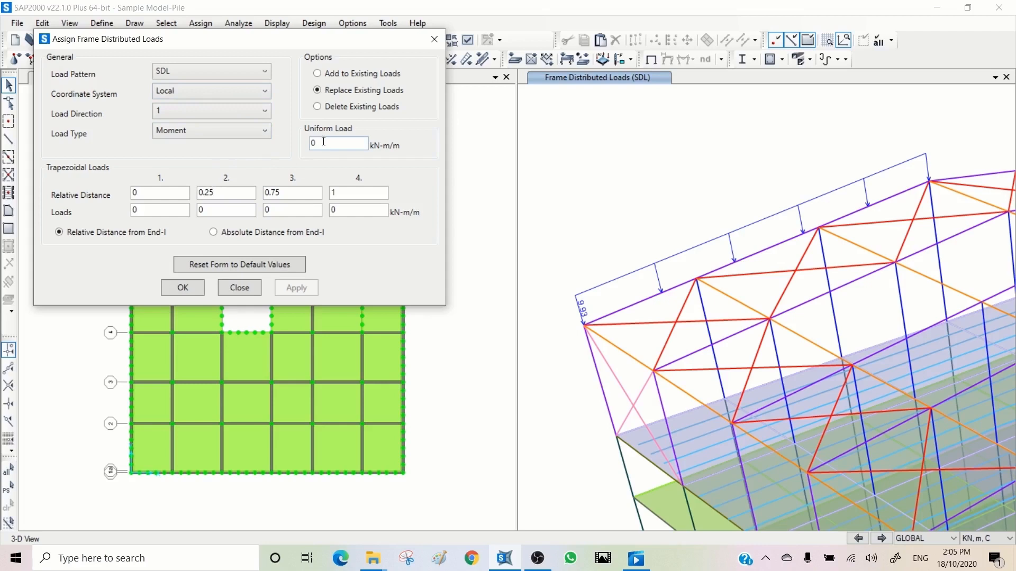
drag(323, 142, 309, 143)
text(2)
click(664, 293)
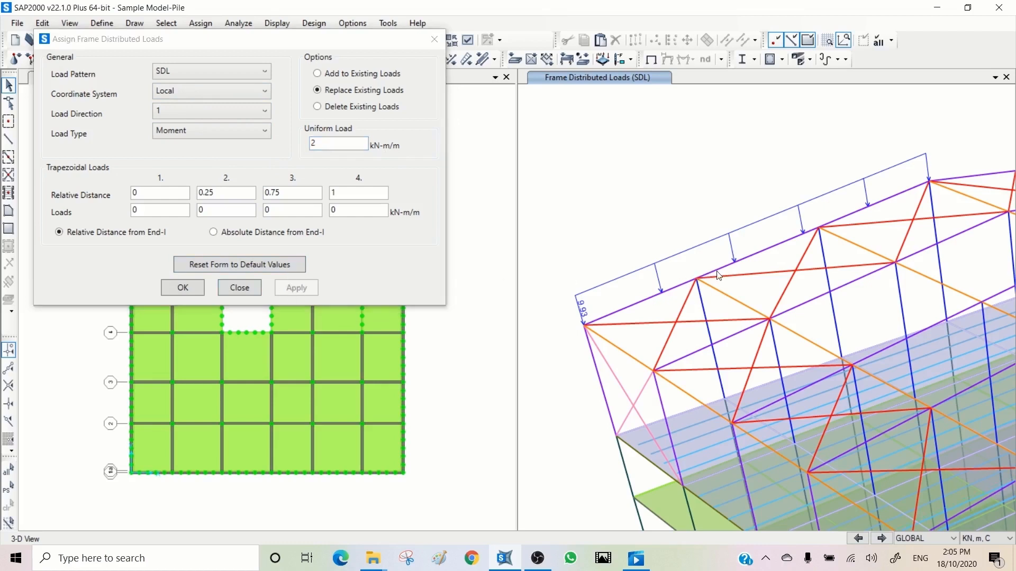
click(327, 85)
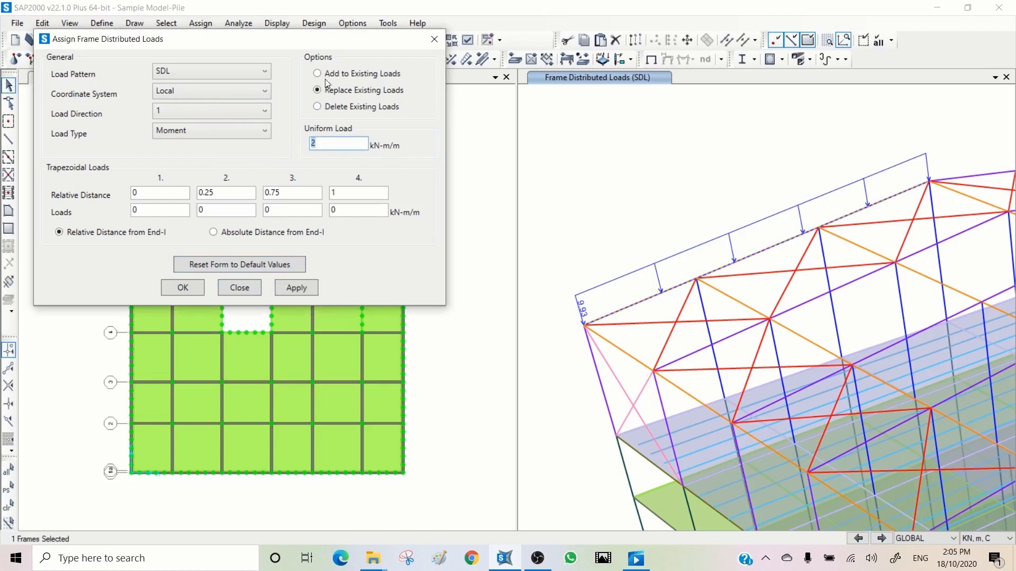
click(325, 77)
click(298, 288)
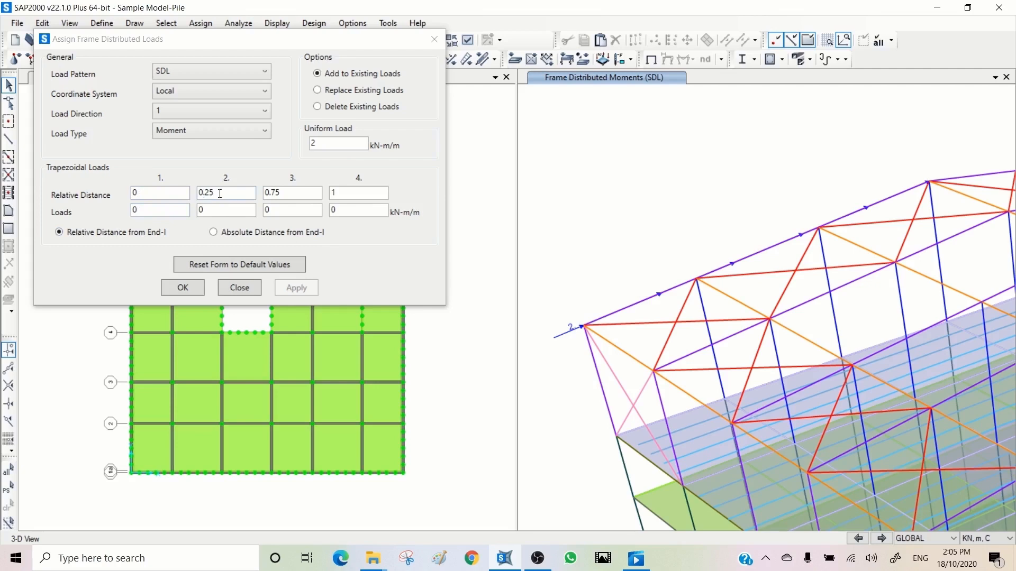
- Change the SDL distributed load definition to a Force in the GLOBAL coordinate system acting in the Gravity direction
click(207, 211)
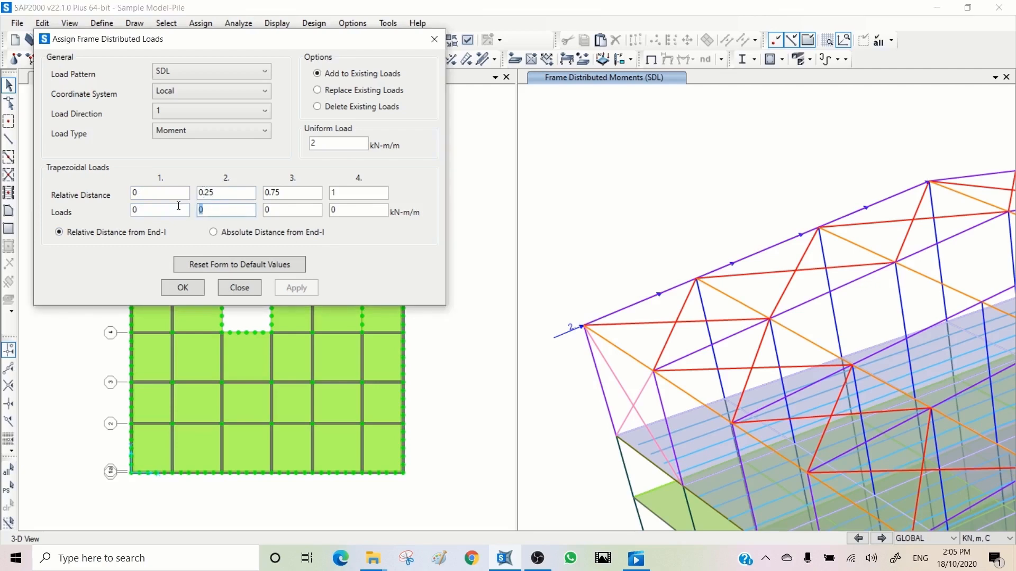
text(109)
click(179, 136)
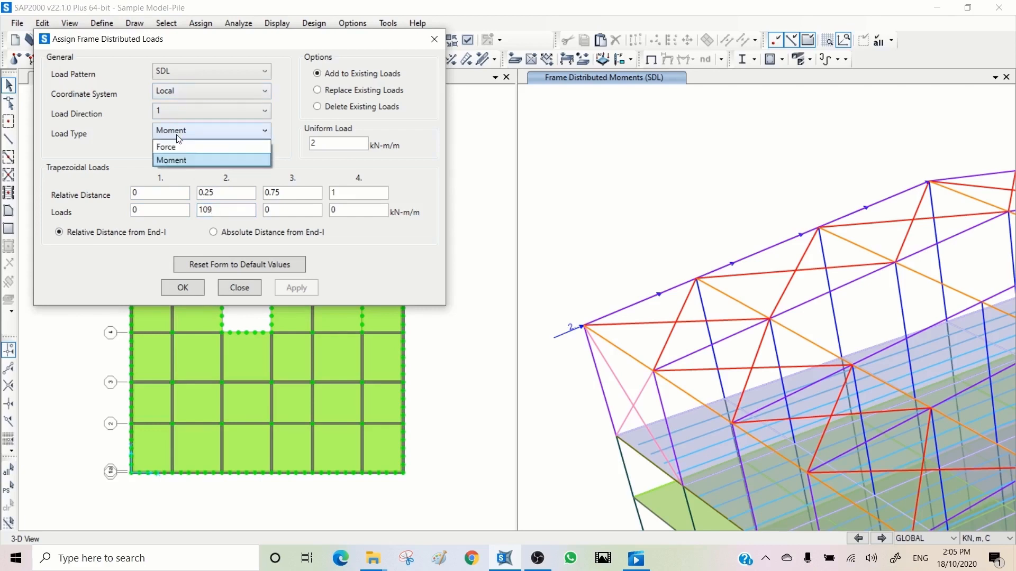
click(177, 147)
click(188, 110)
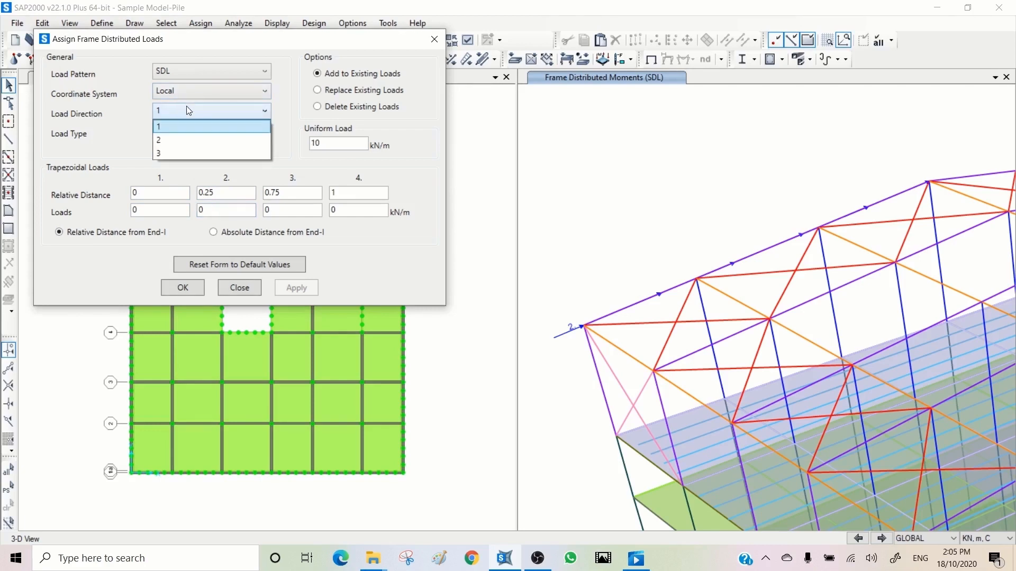
click(188, 109)
click(186, 93)
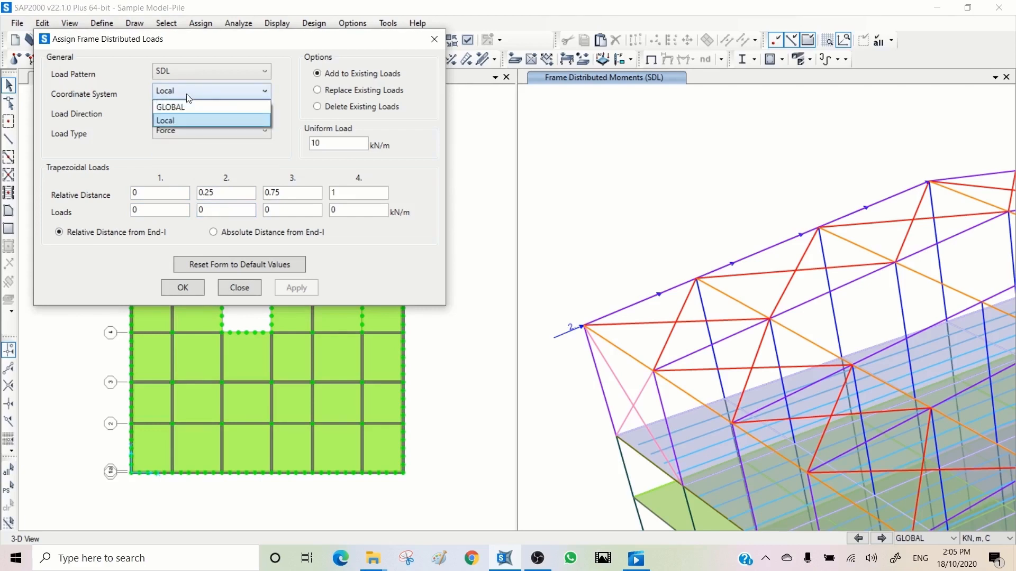
click(186, 107)
click(186, 110)
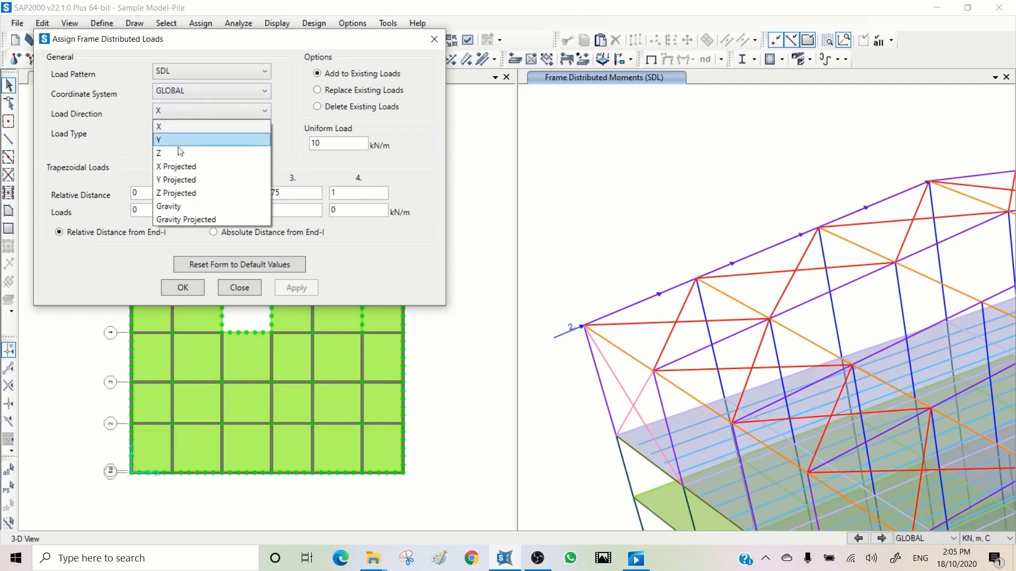
click(185, 206)
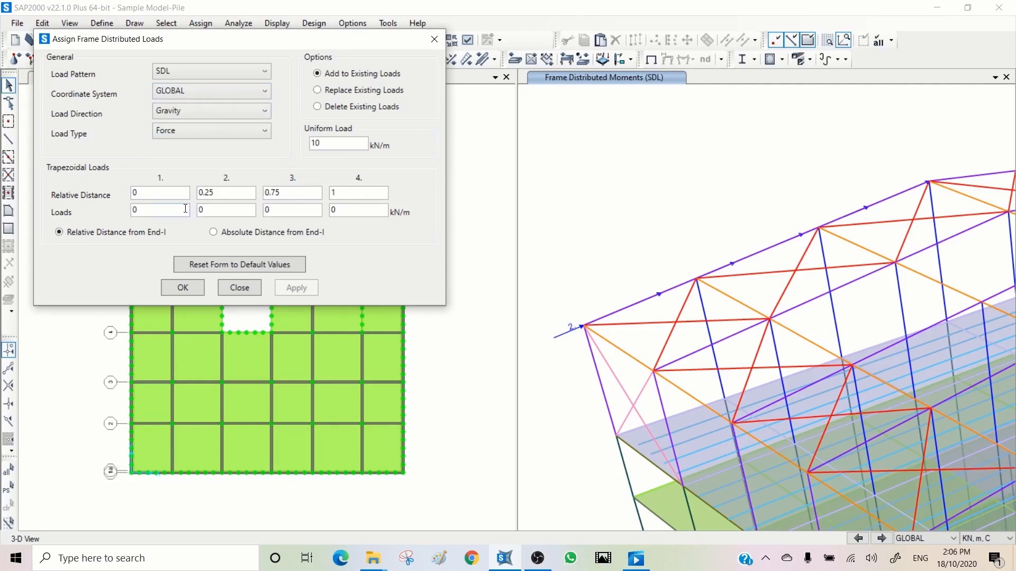
- Replace the roof edge frame's loads with a trapezoidal load of 0, 10, 10 and 0 kN/m at relative distances 0, 0.25, 0.75 and 1
click(342, 90)
drag(346, 144, 280, 144)
text(0)
drag(218, 210, 191, 210)
text(1)
key(Tab)
text(1)
click(639, 304)
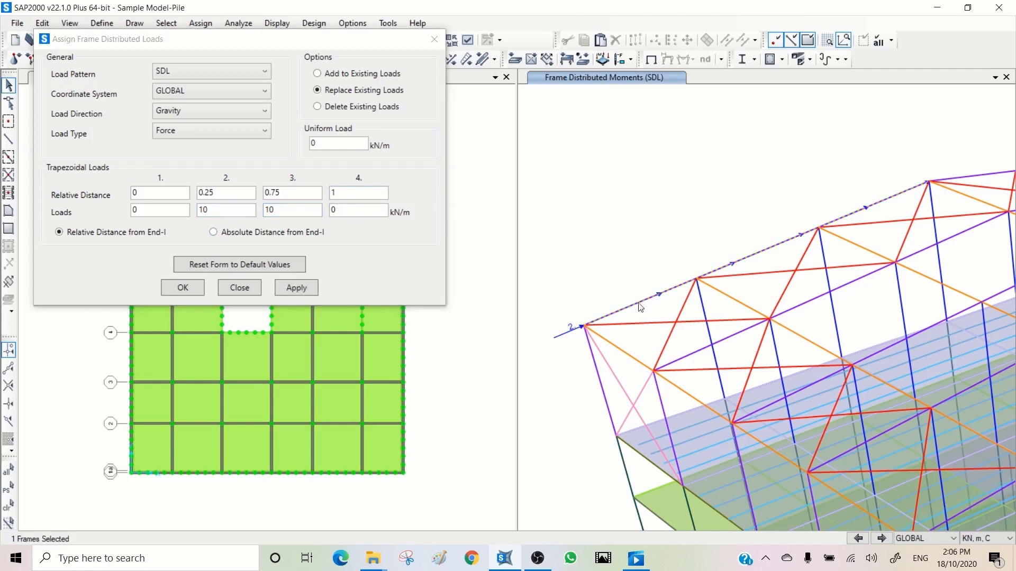
click(298, 287)
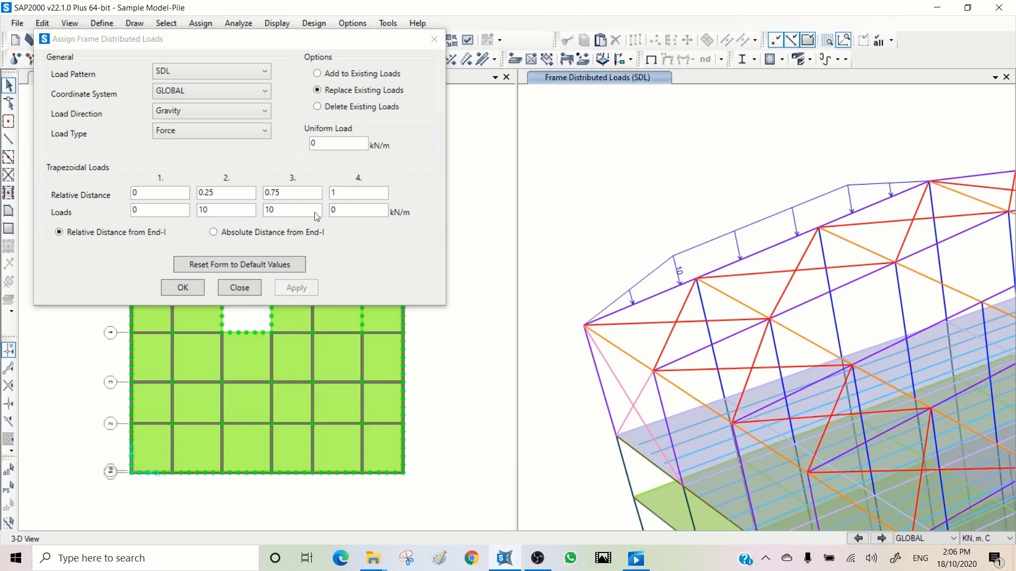
- Replace the edge frame's trapezoidal load with 0 kN/m at the first three points and 20 kN/m at relative distance 1
click(214, 213)
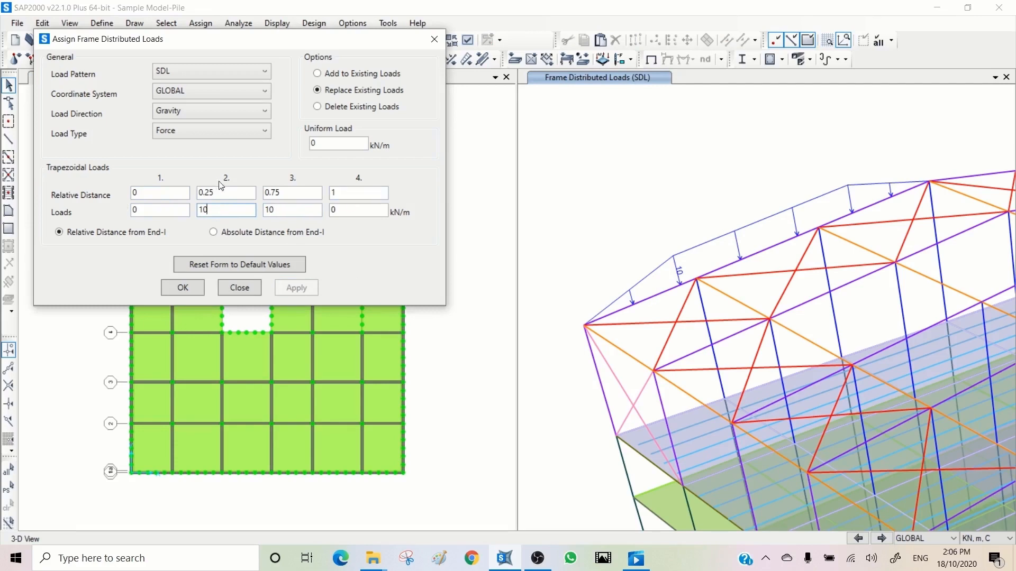
click(347, 211)
text(2)
text(-0)
key(BackSpace)
drag(294, 207, 198, 216)
text(0)
click(728, 267)
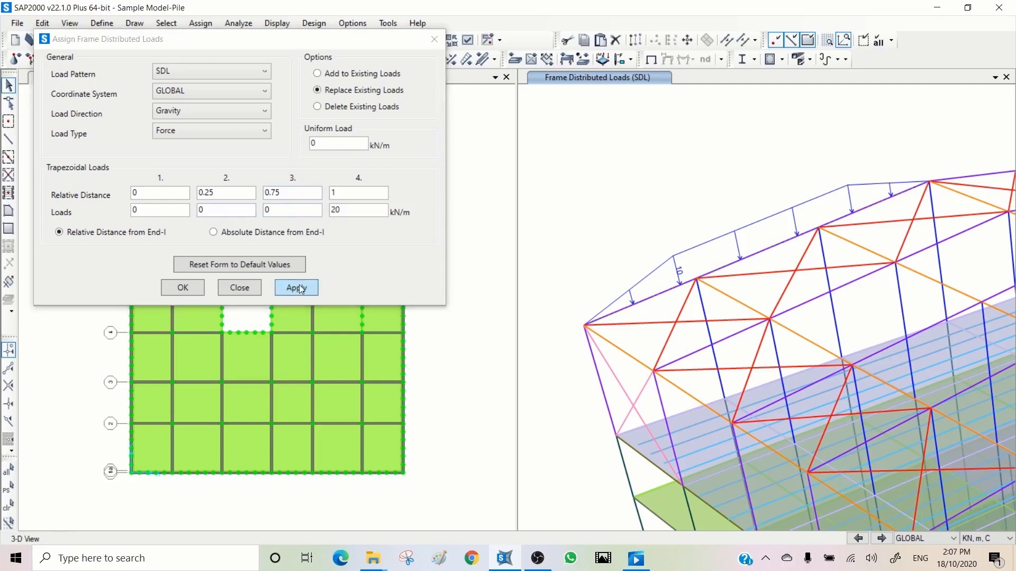
click(297, 288)
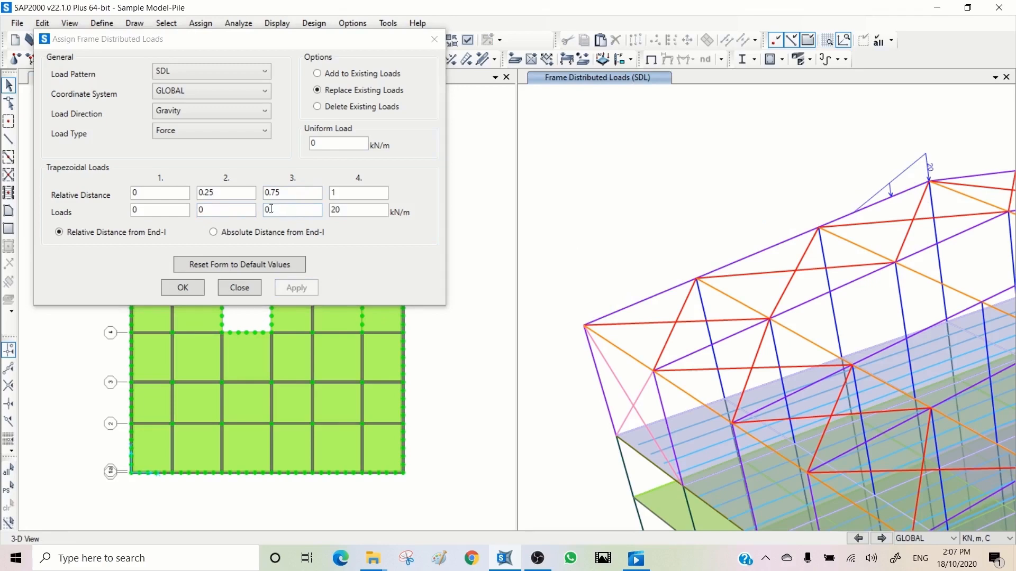
- Reapply the load to the edge frame with the second and third relative distances set to 0, and close the distributed load assignment
drag(224, 193, 190, 193)
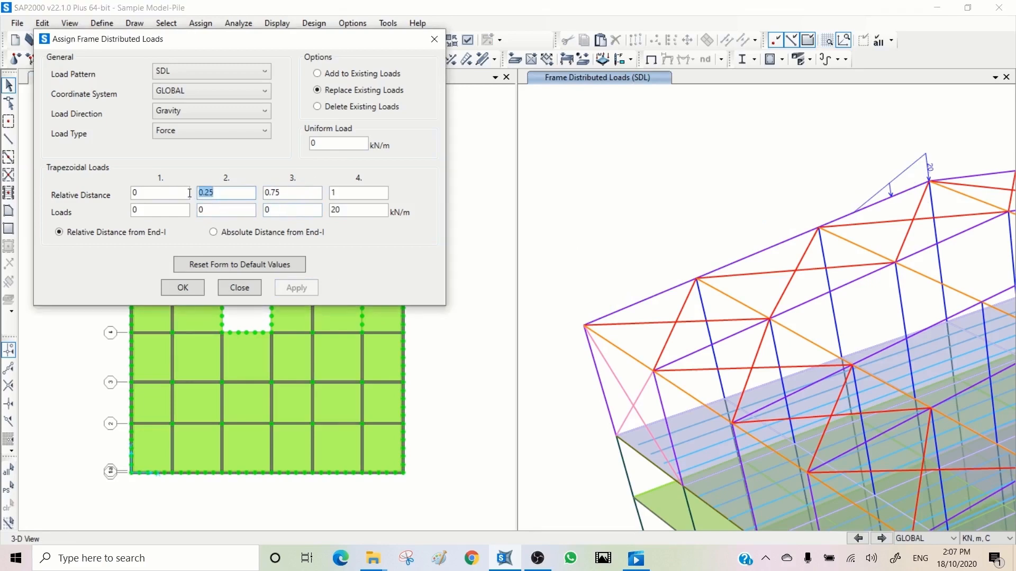
text(0)
key(Tab)
text(0)
click(714, 271)
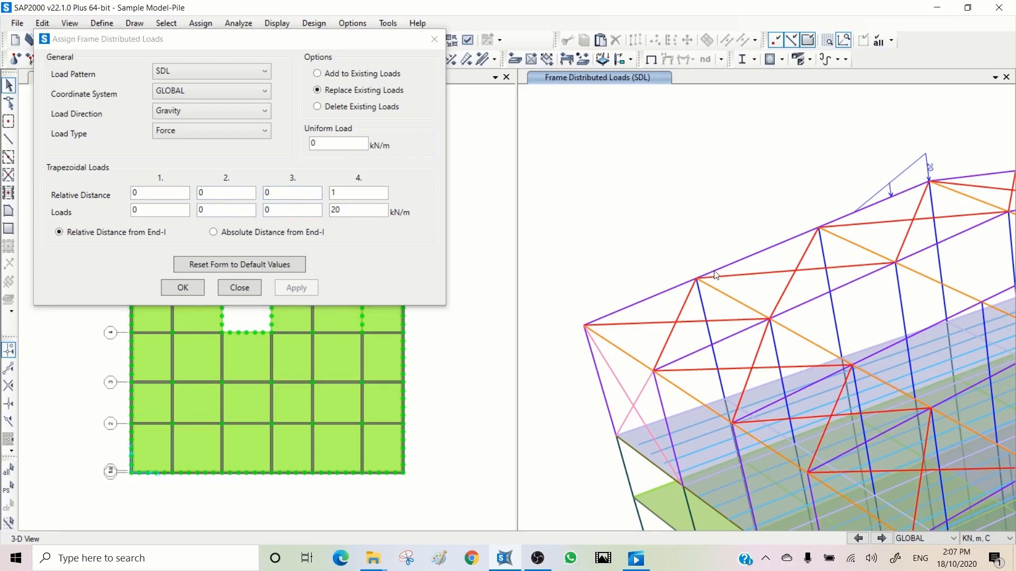
click(294, 289)
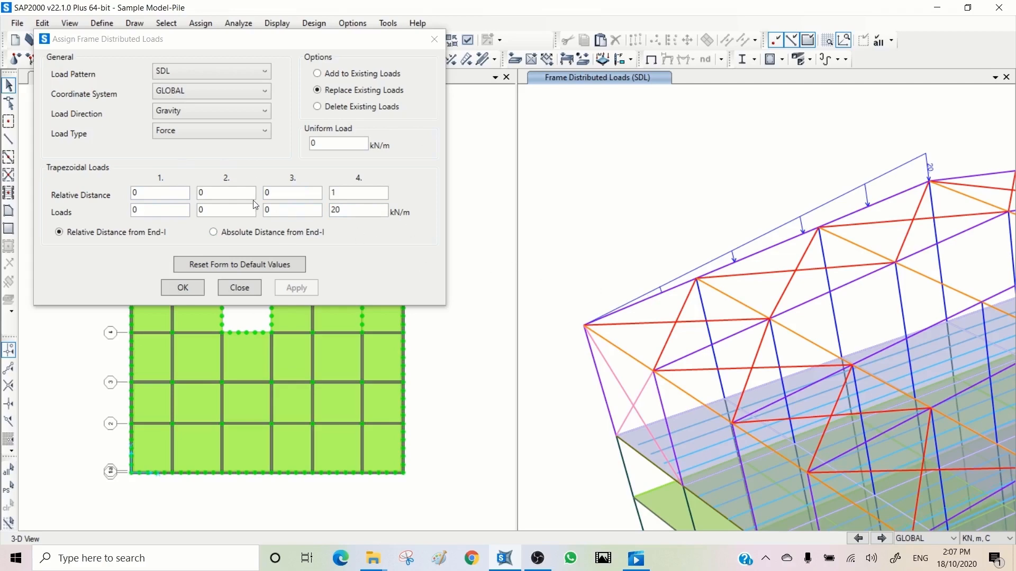
click(239, 284)
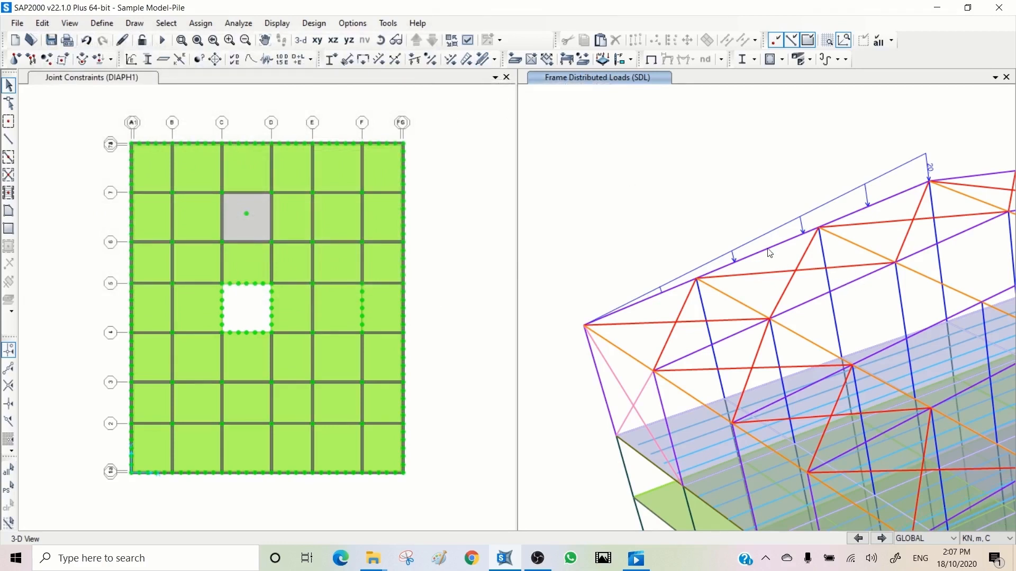
- Assign a 20 C Thermal temperature load by element to the purple roof frame below the edge frame, replacing existing loads
click(816, 303)
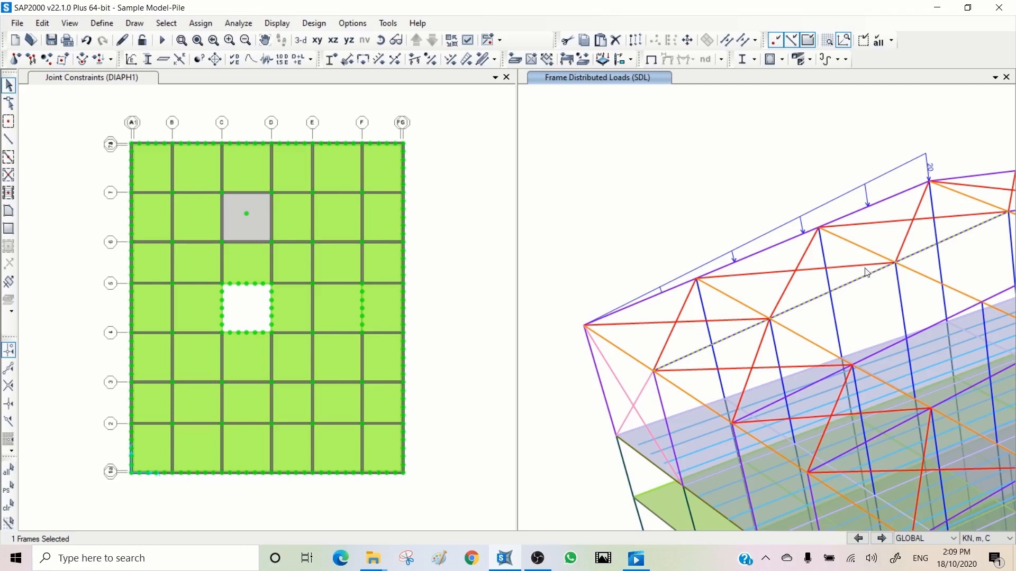
click(483, 59)
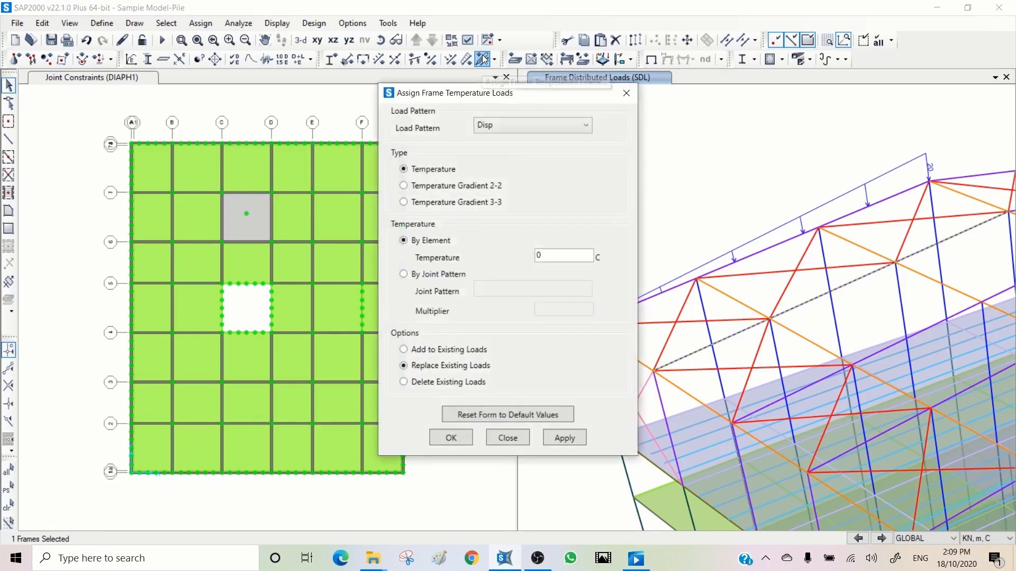
drag(533, 95, 337, 115)
click(335, 145)
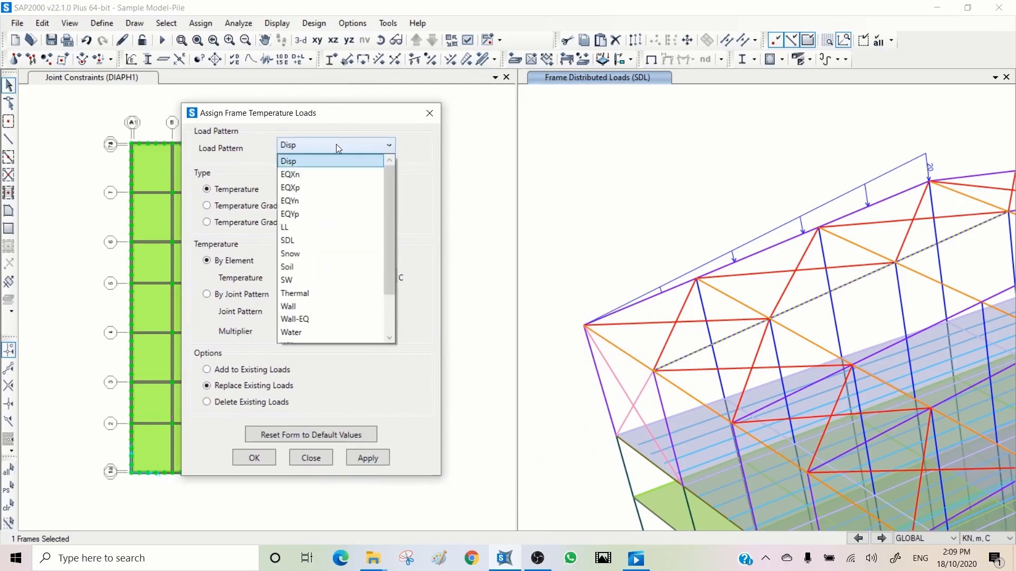
click(305, 292)
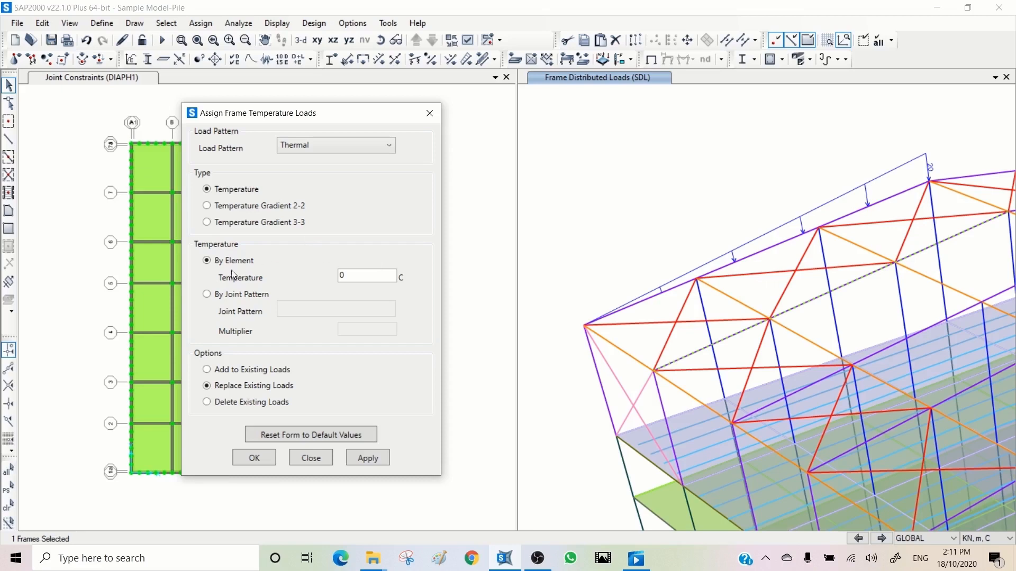
double_click(358, 276)
text(20)
click(377, 460)
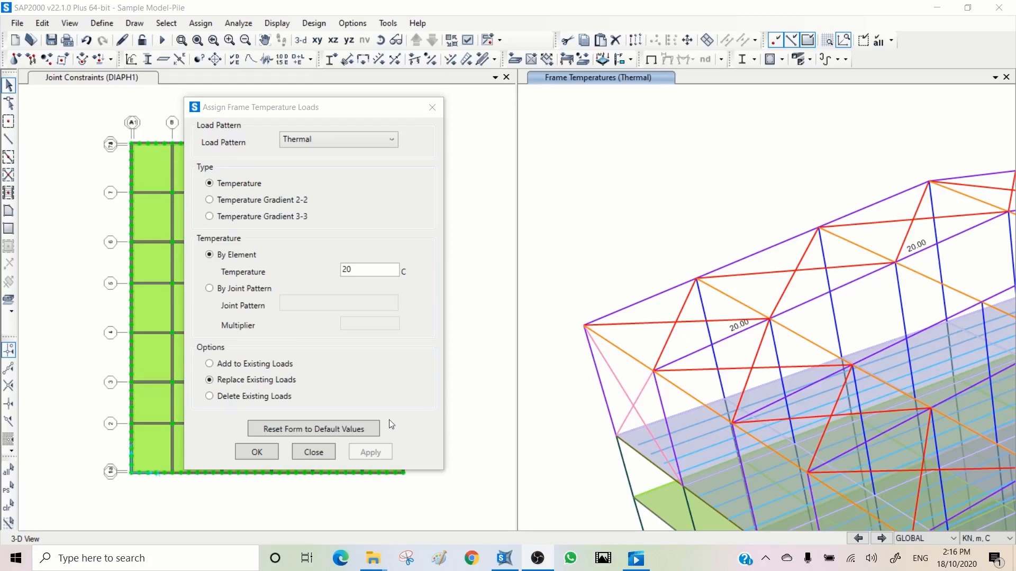
click(317, 452)
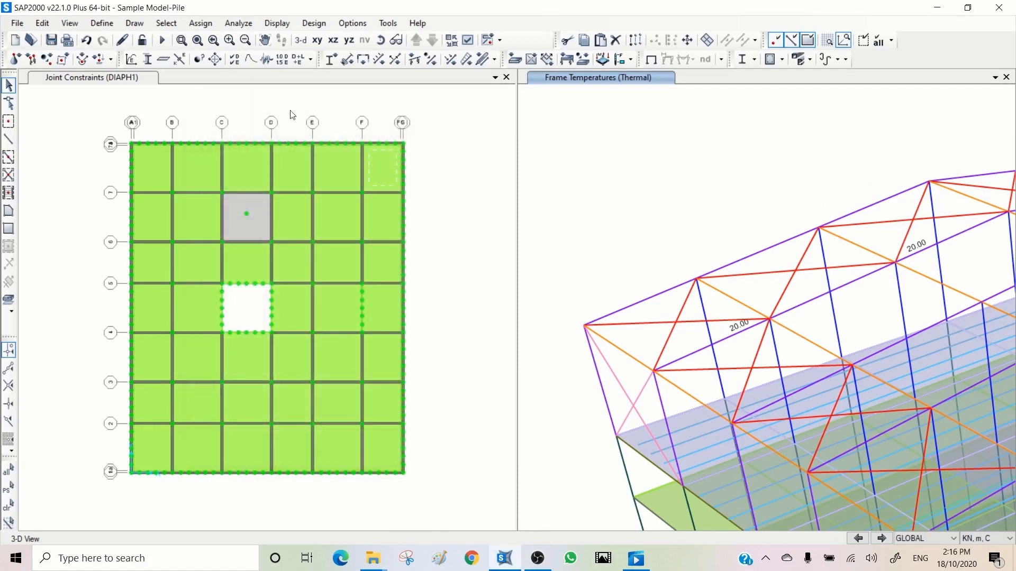
- Open the gravity load assignment for the thermally loaded frame and try a GLOBAL X multiplier of 0.2 with existing loads replaced
click(730, 339)
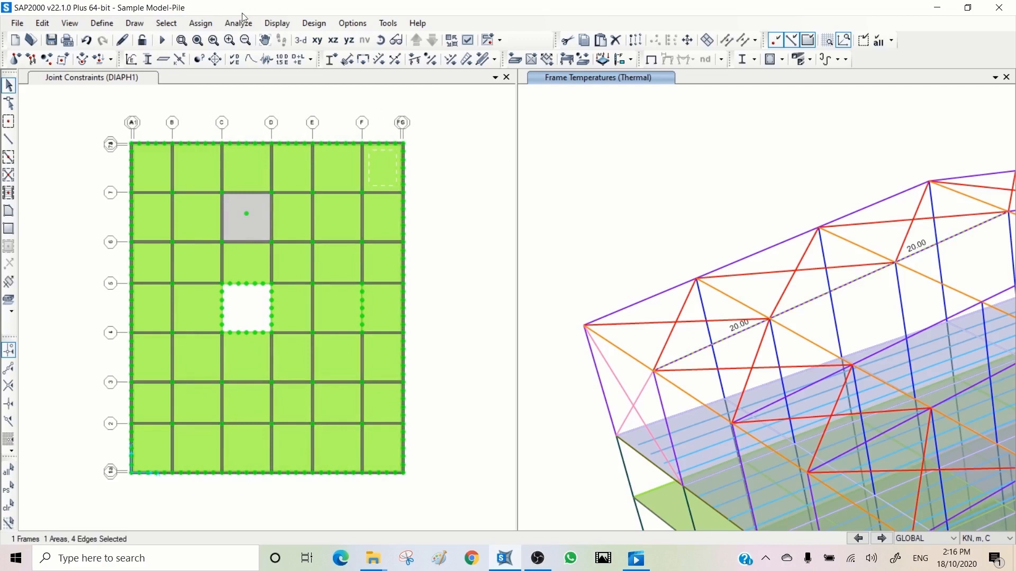
click(199, 24)
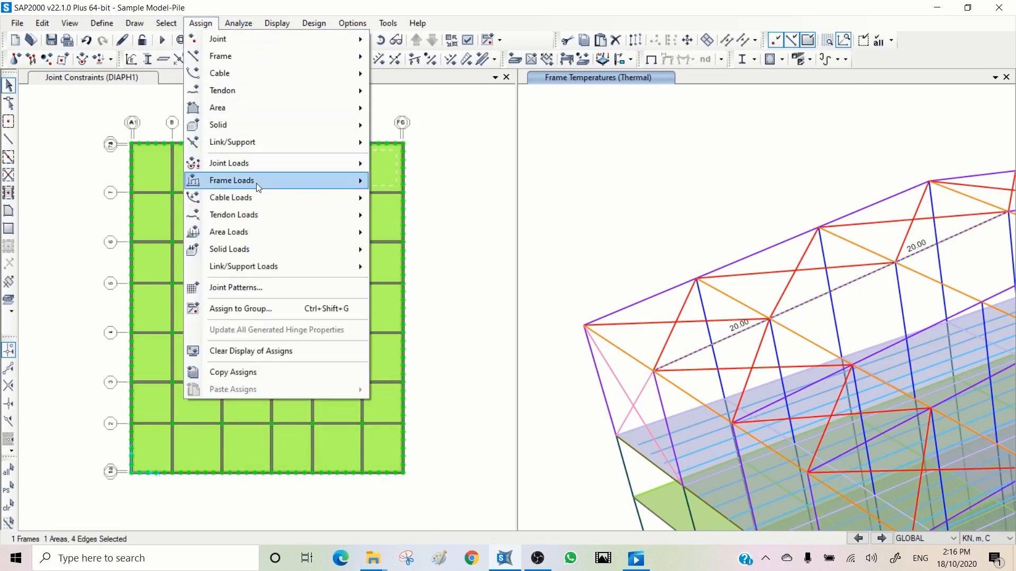
mouse_move(258, 185)
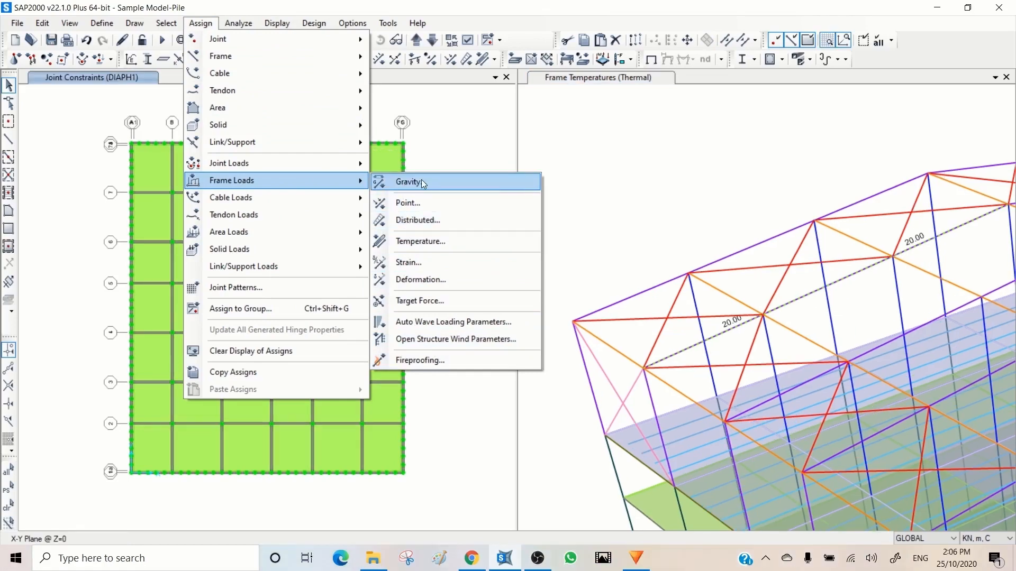
click(421, 181)
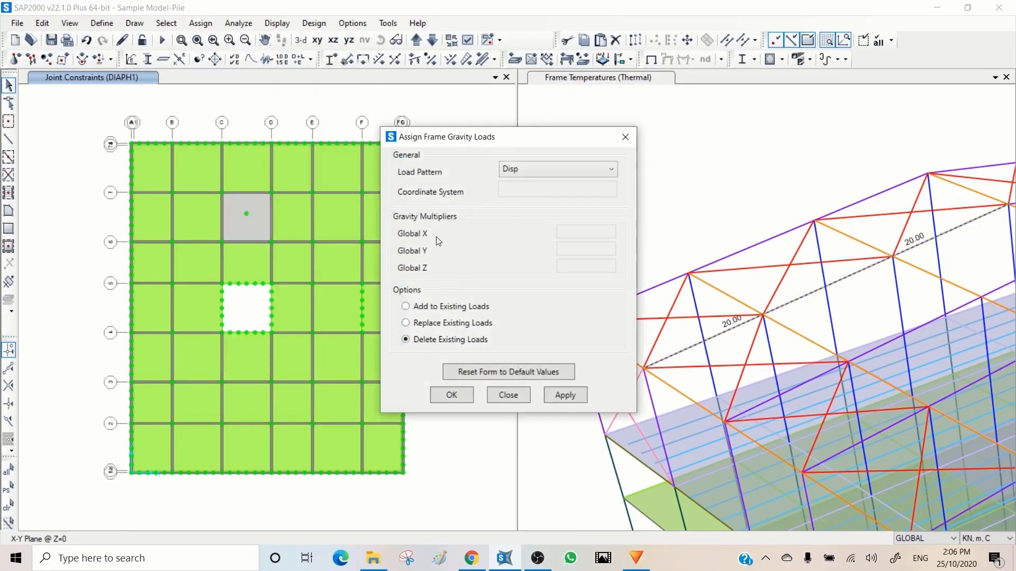
drag(518, 143, 279, 132)
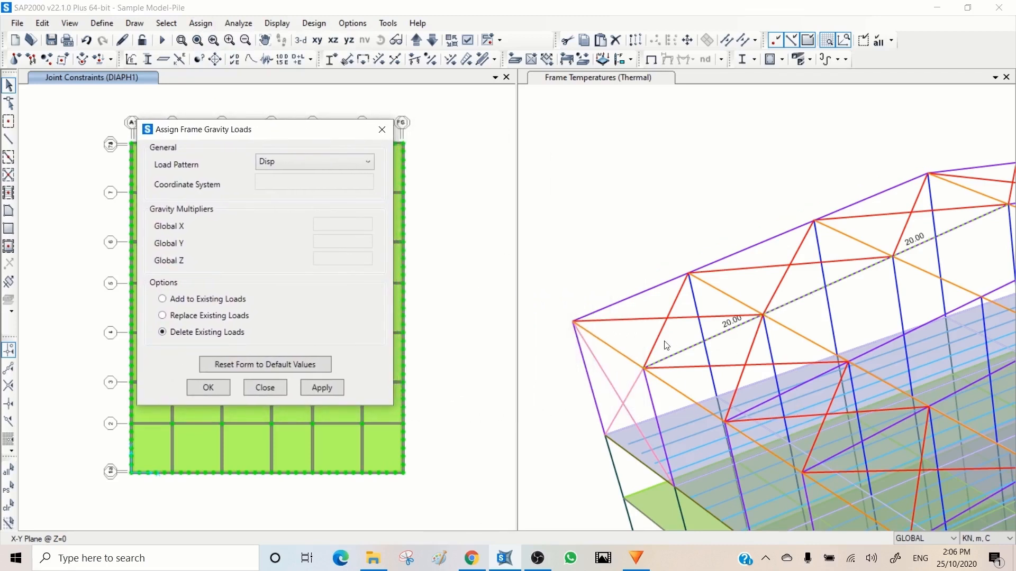
click(190, 315)
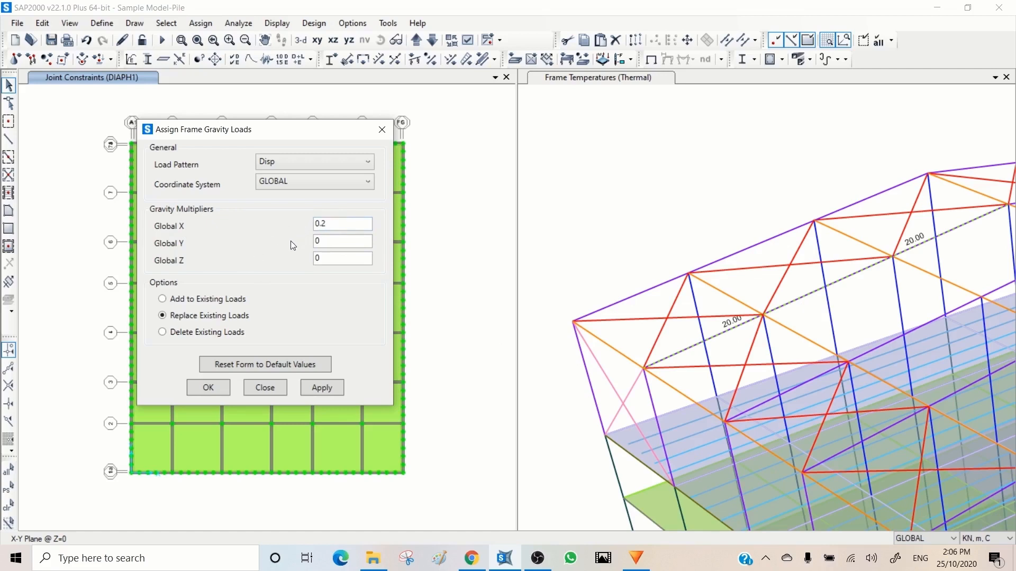
click(192, 331)
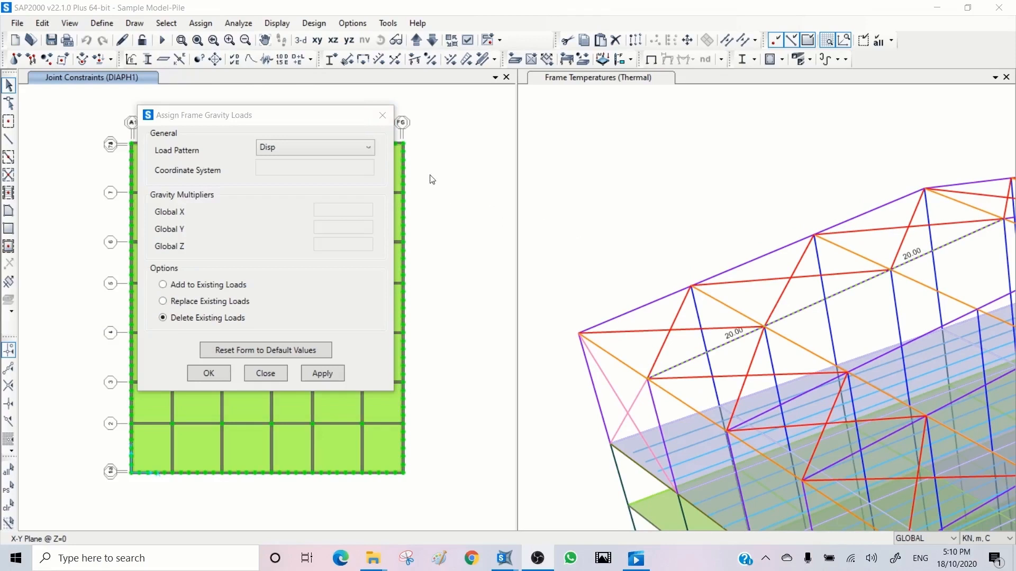
- Choose Wall-EQ as the load pattern for the frame gravity load assignment
click(340, 148)
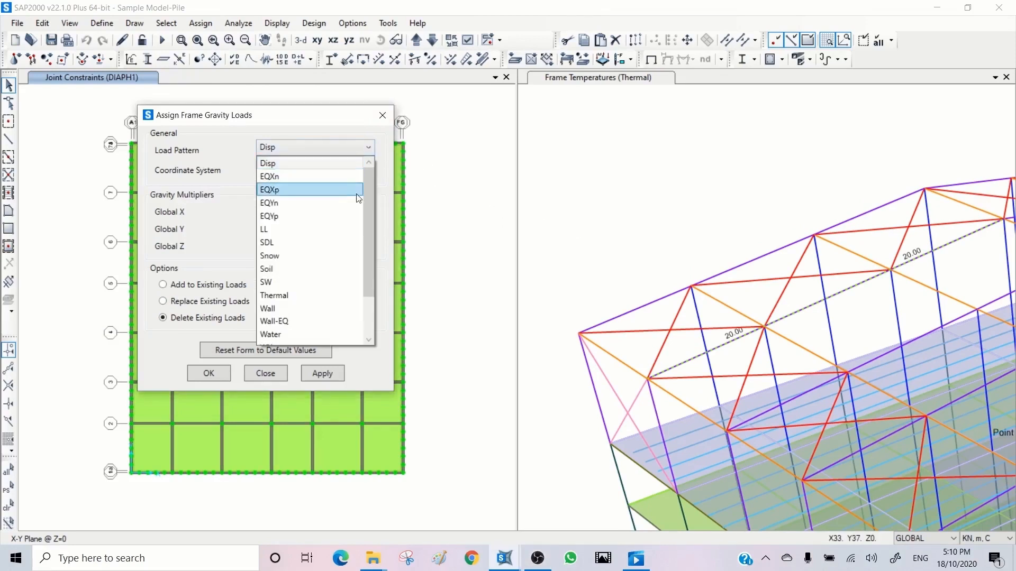
drag(371, 207, 363, 264)
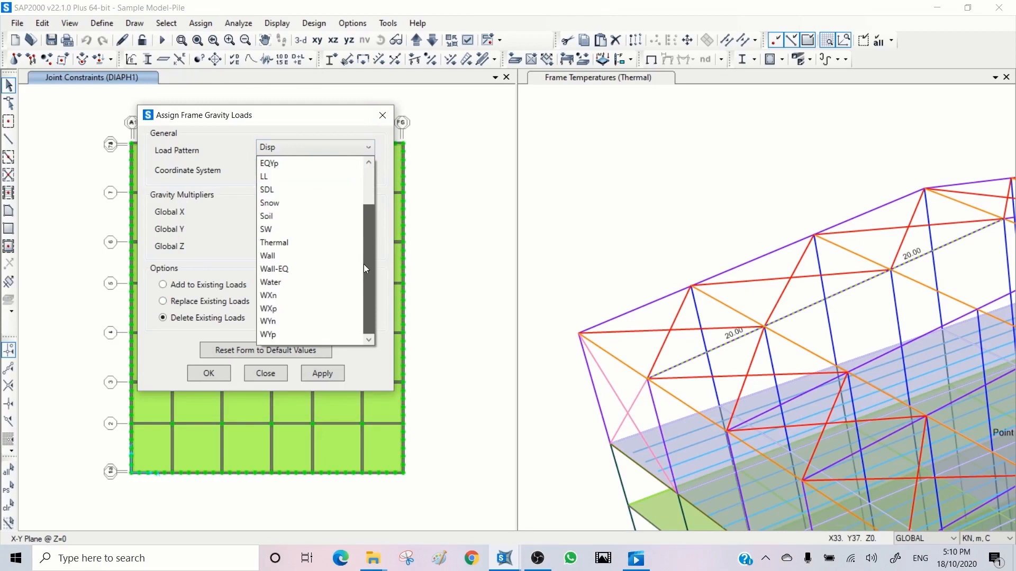
click(300, 270)
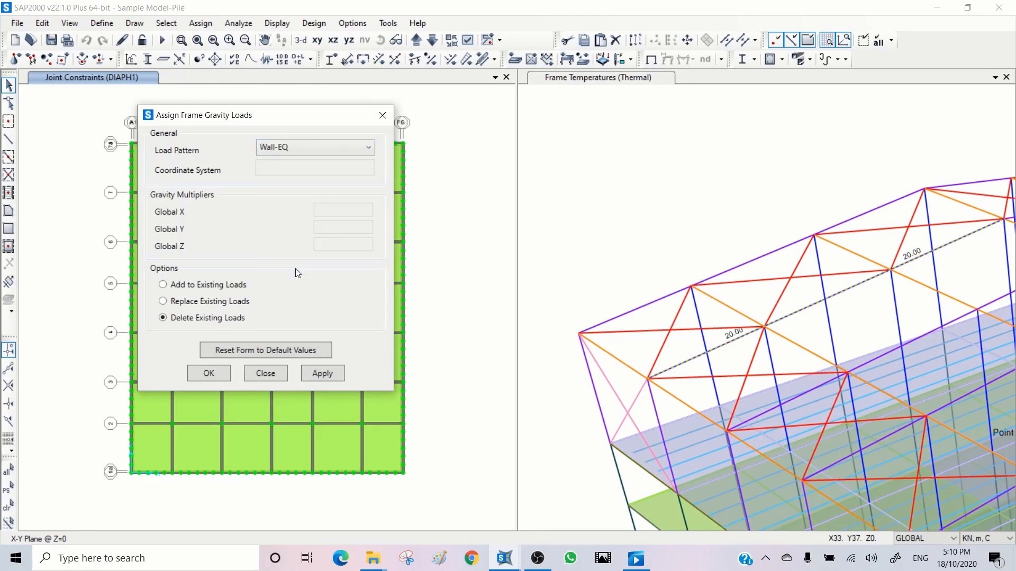
- Review the load patterns and scale factors applied in the DEAD load case, leaving its definition as it is
click(450, 92)
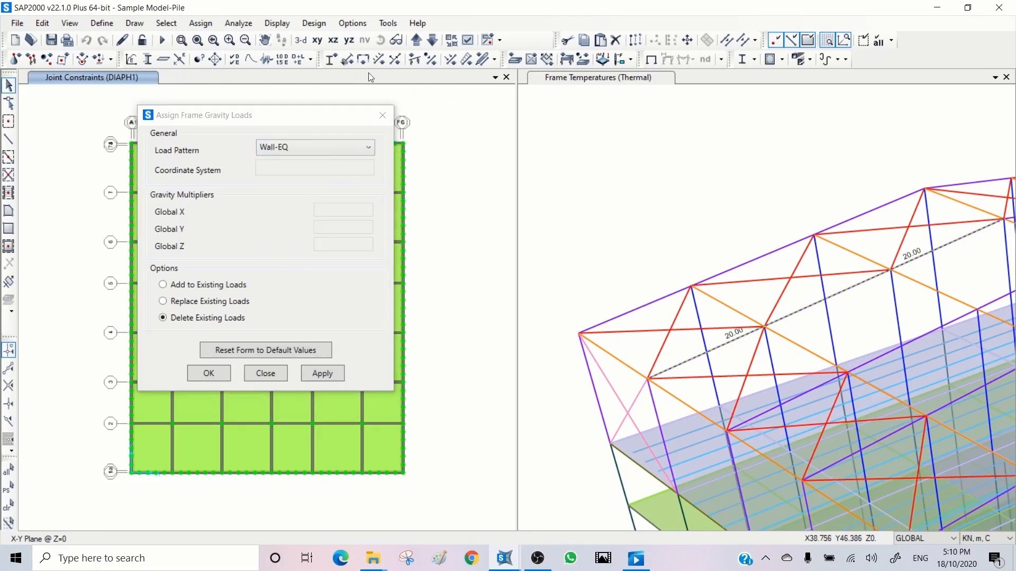
click(281, 59)
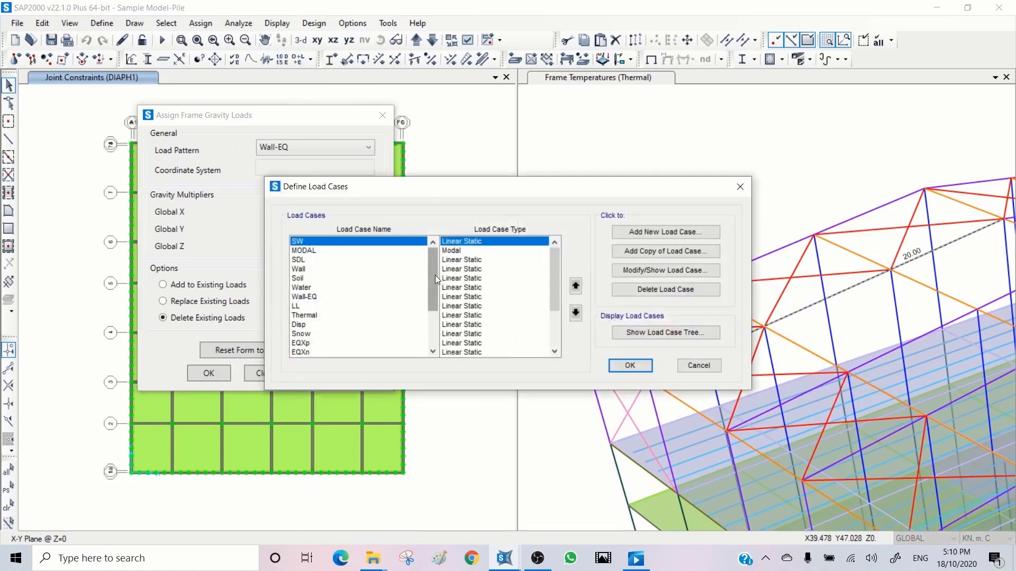
drag(435, 275, 424, 325)
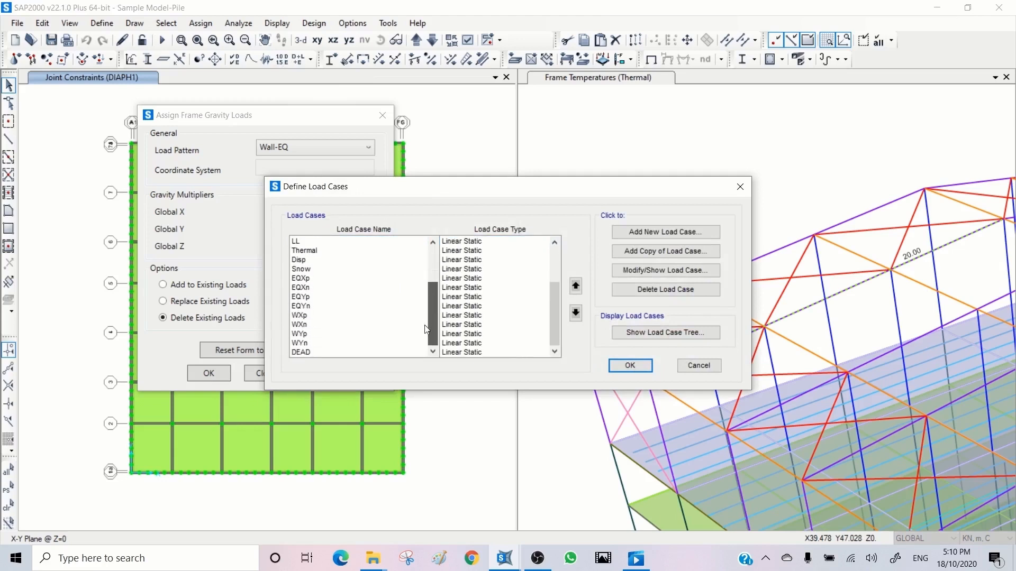
click(309, 351)
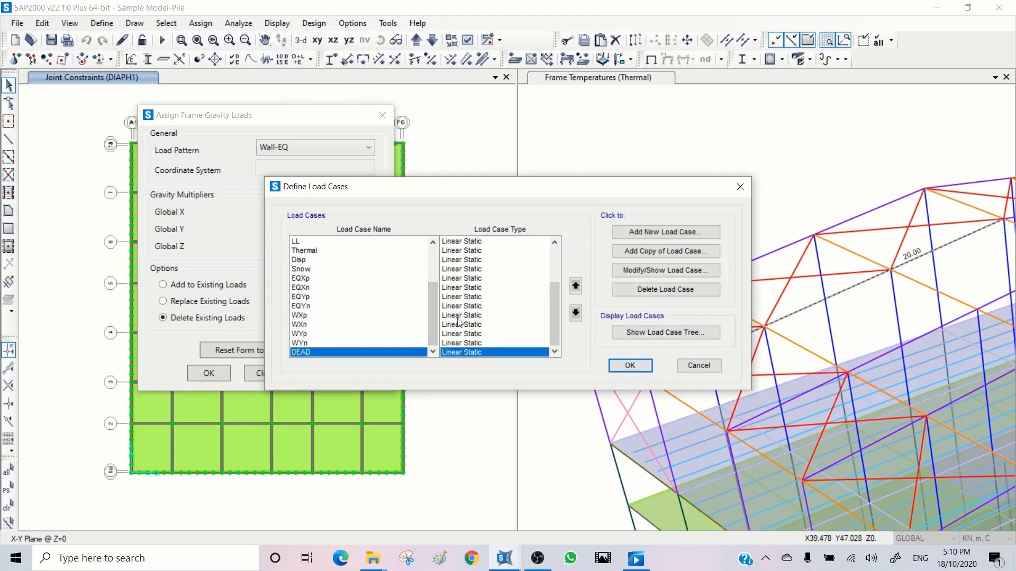
click(650, 273)
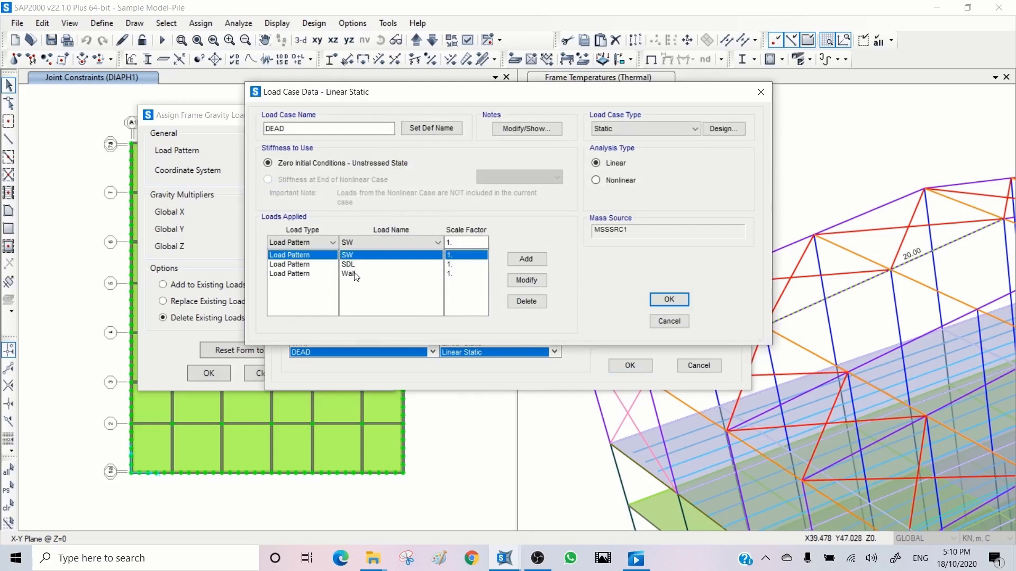
click(672, 324)
click(630, 365)
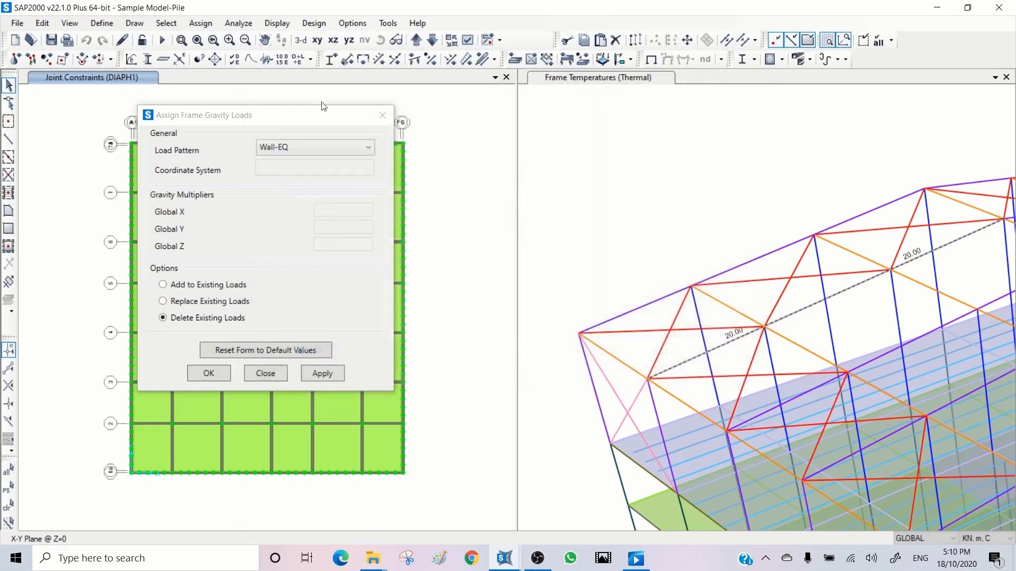
- Review the load patterns and mass multipliers of the MSSSRC1 mass source, leaving the definition as it is
click(199, 59)
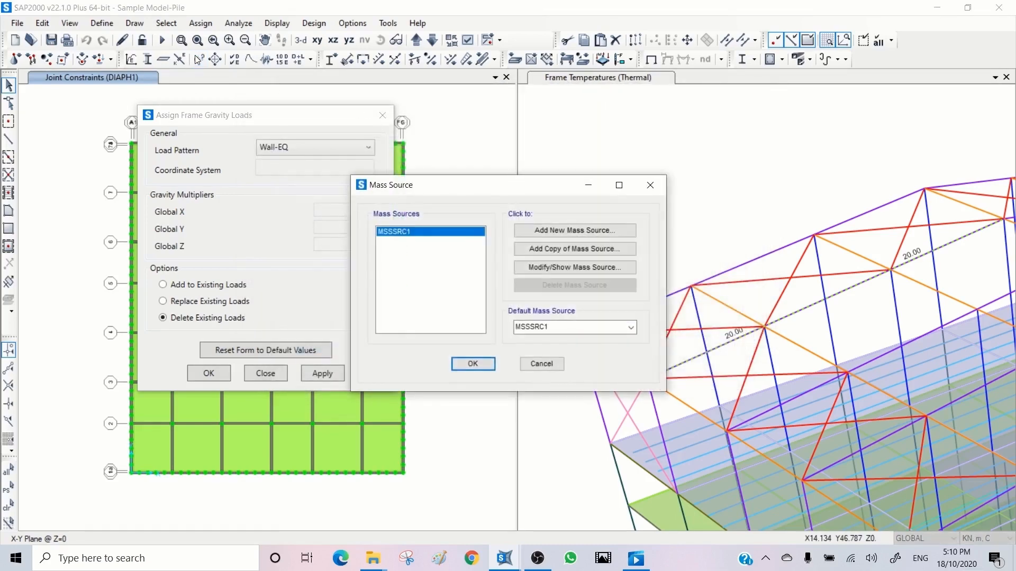
click(575, 267)
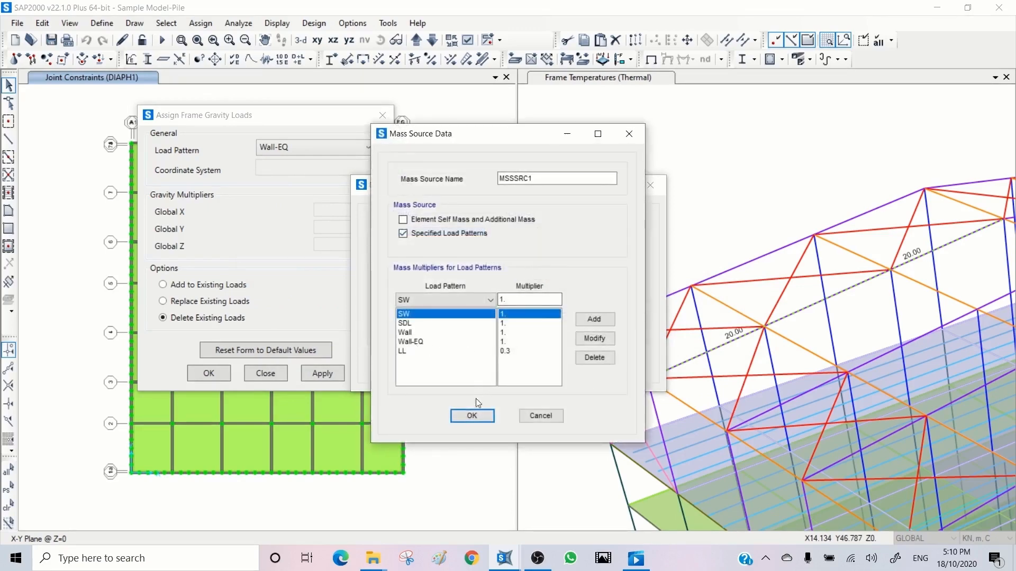
click(545, 415)
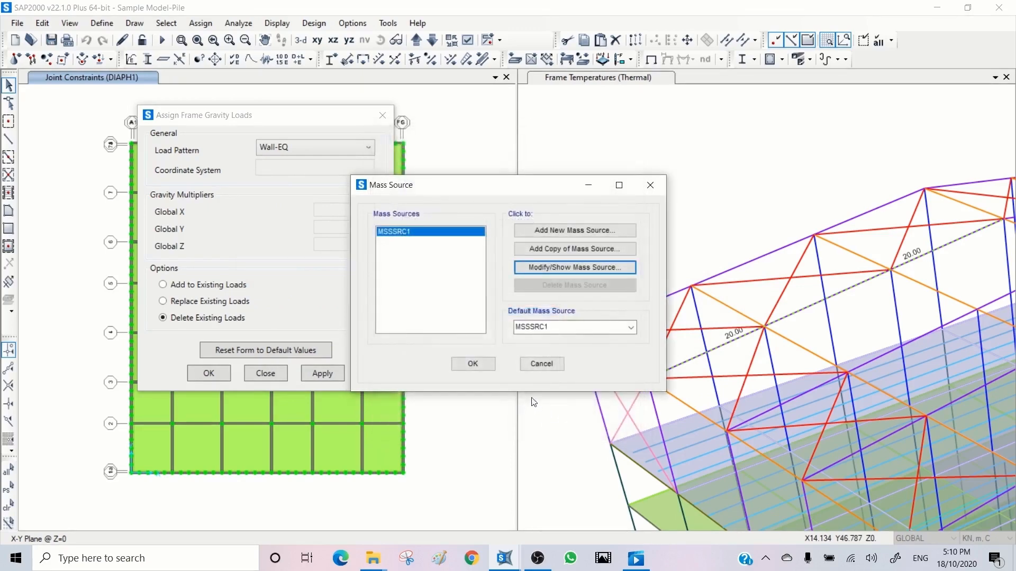
click(540, 364)
- Close the frame gravity load assignment without applying it
click(691, 369)
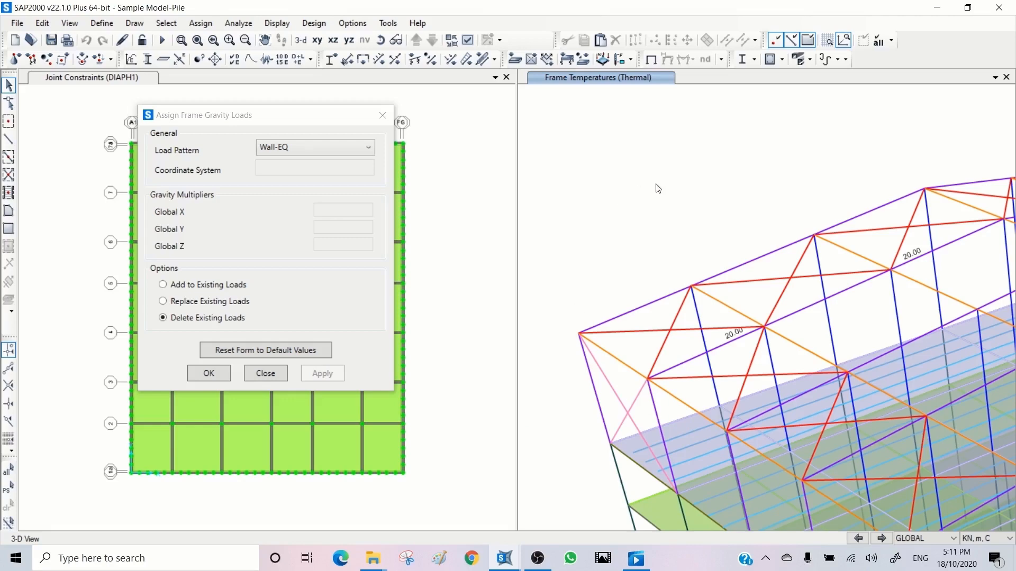
middle_drag(657, 185, 622, 60)
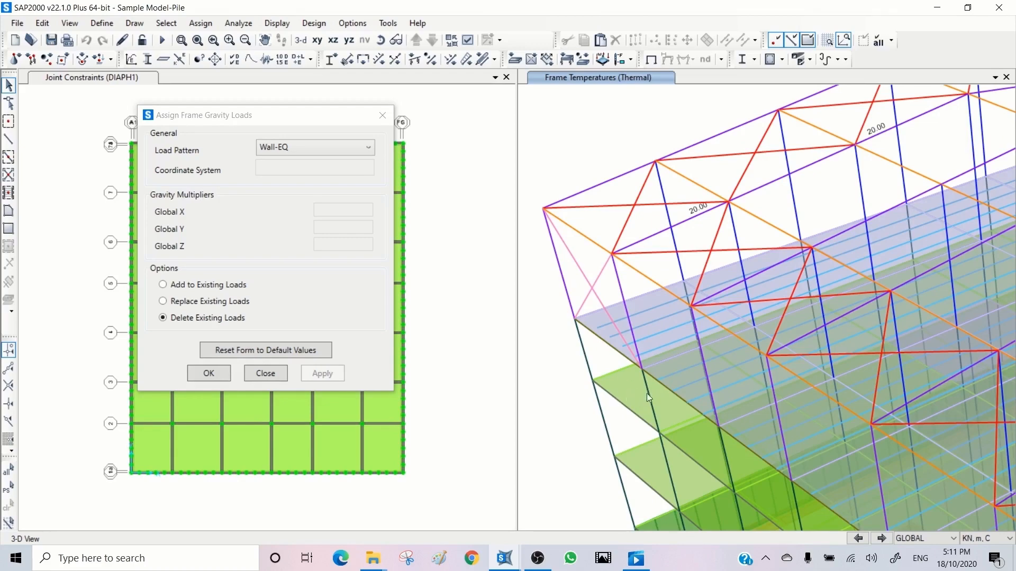
middle_drag(705, 441, 715, 343)
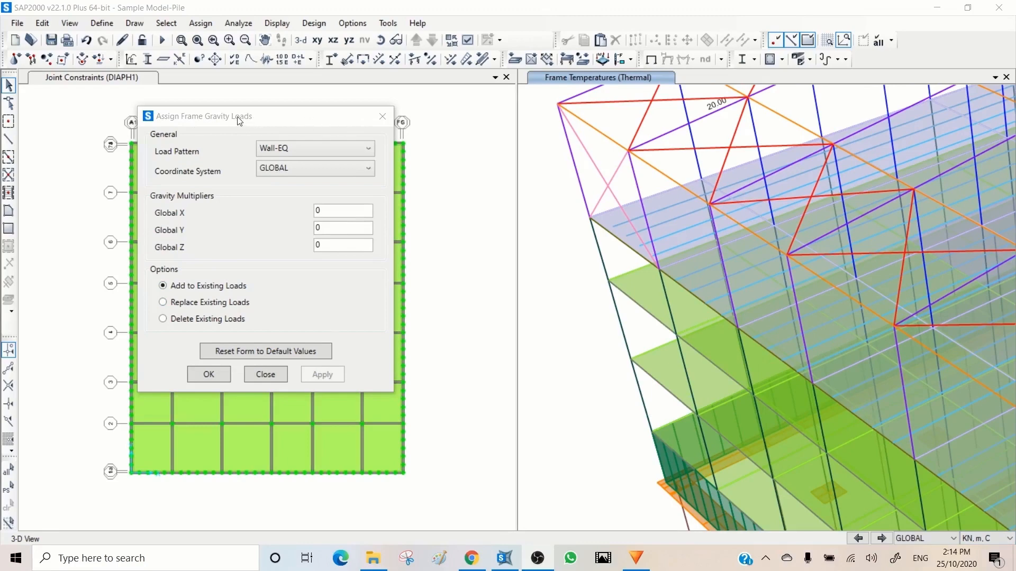
click(383, 118)
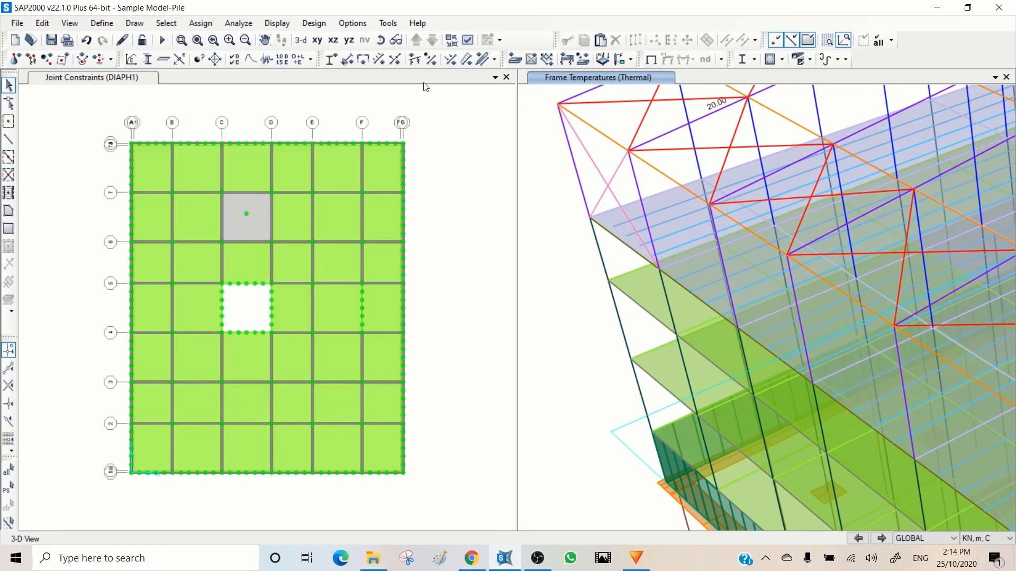
- Assign a uniform Wall-EQ gravity load of 5.7 kN/m to the slab edge beam below the roof truss corner, replacing existing loads
click(619, 242)
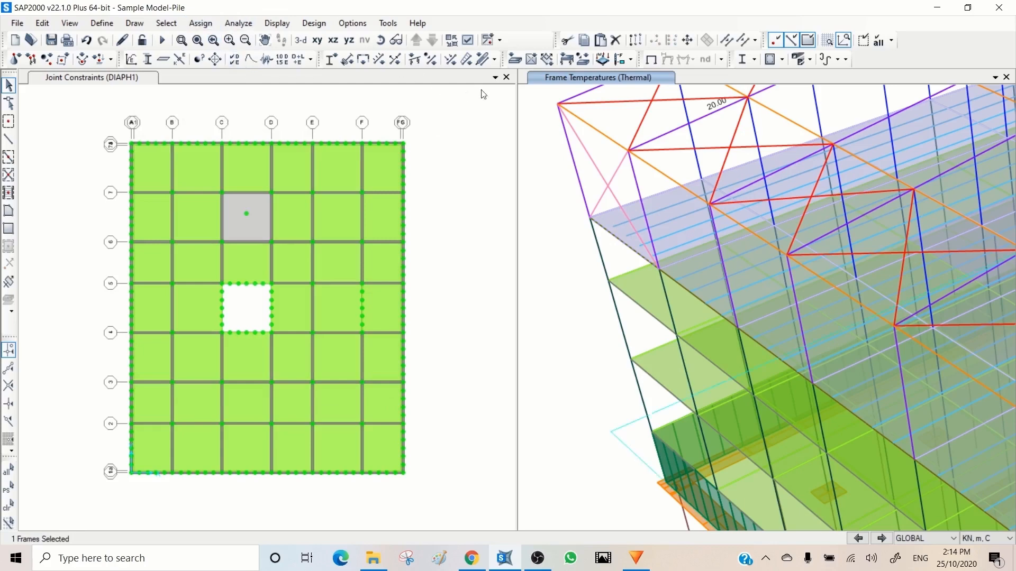
click(466, 60)
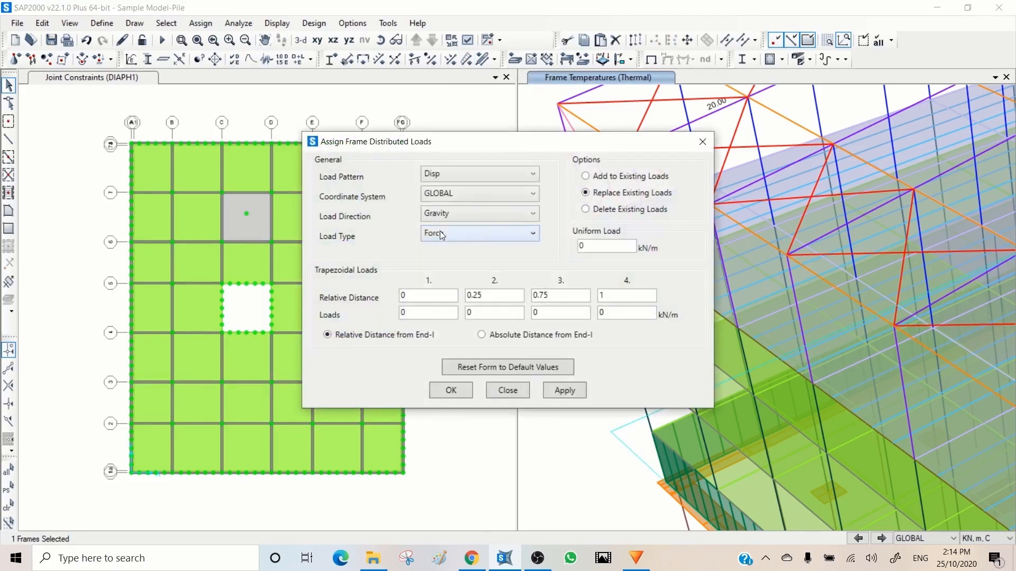
drag(487, 142, 365, 134)
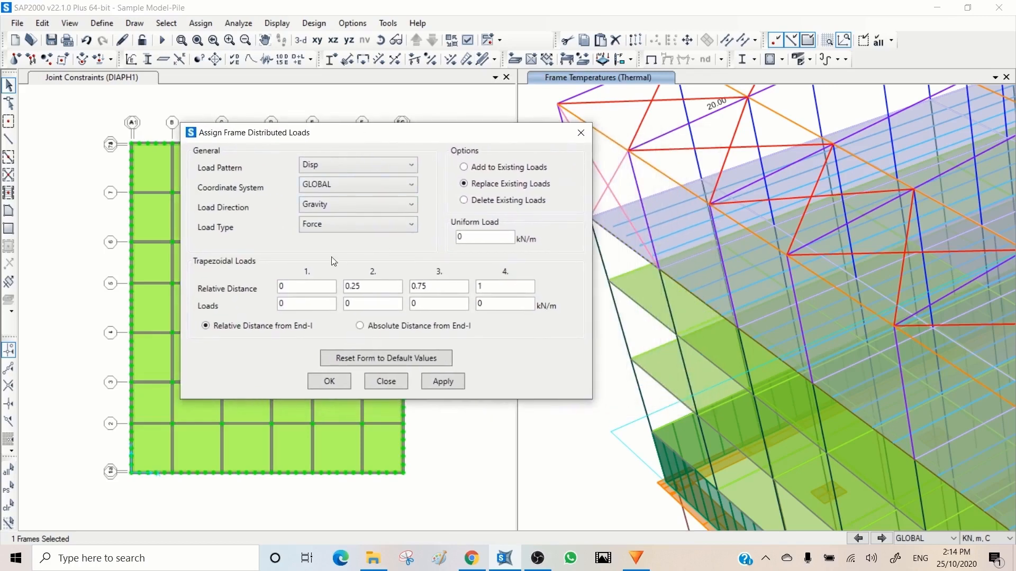
click(351, 164)
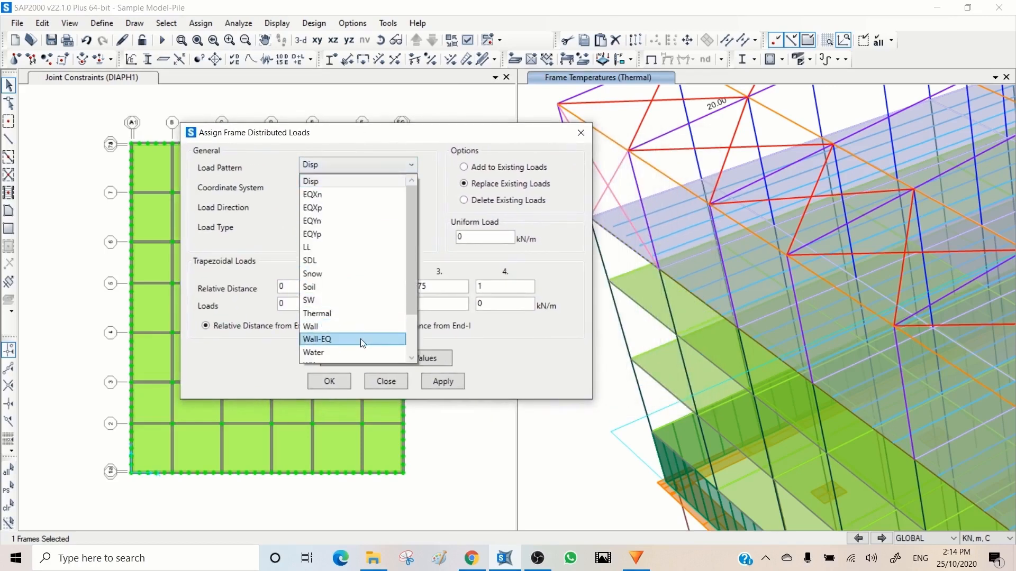
click(363, 341)
double_click(475, 235)
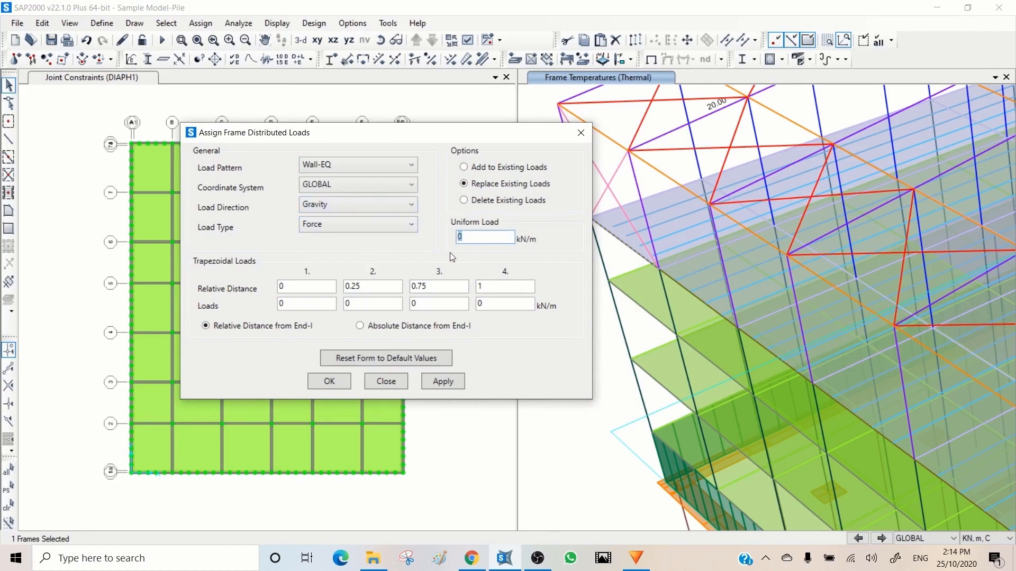
text(5.7)
click(446, 382)
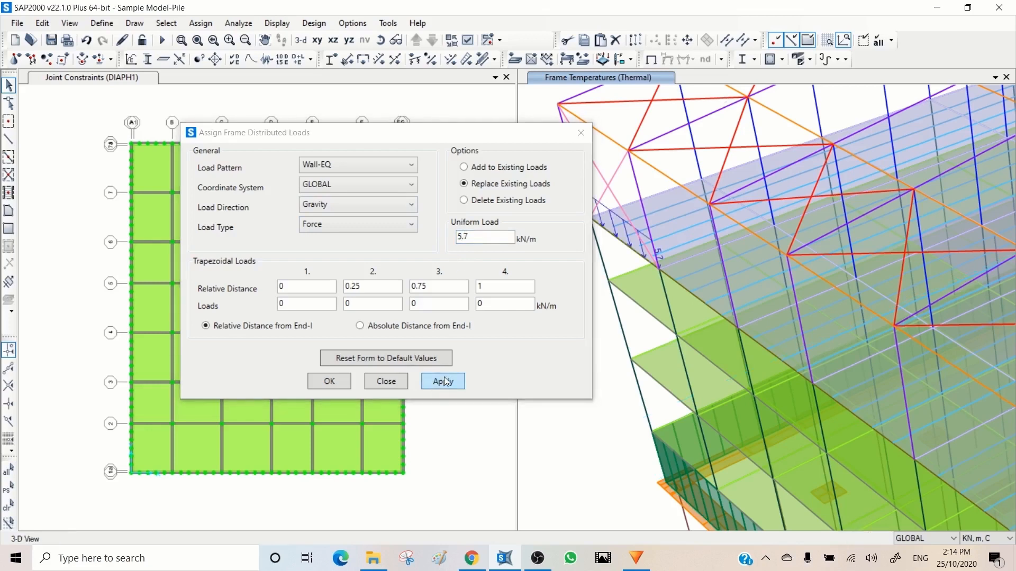
click(583, 129)
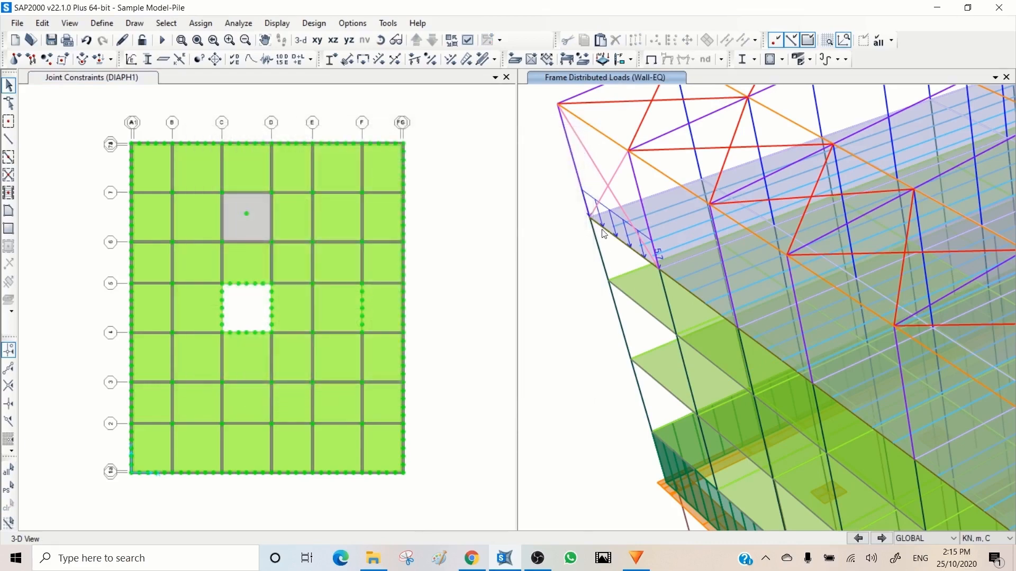